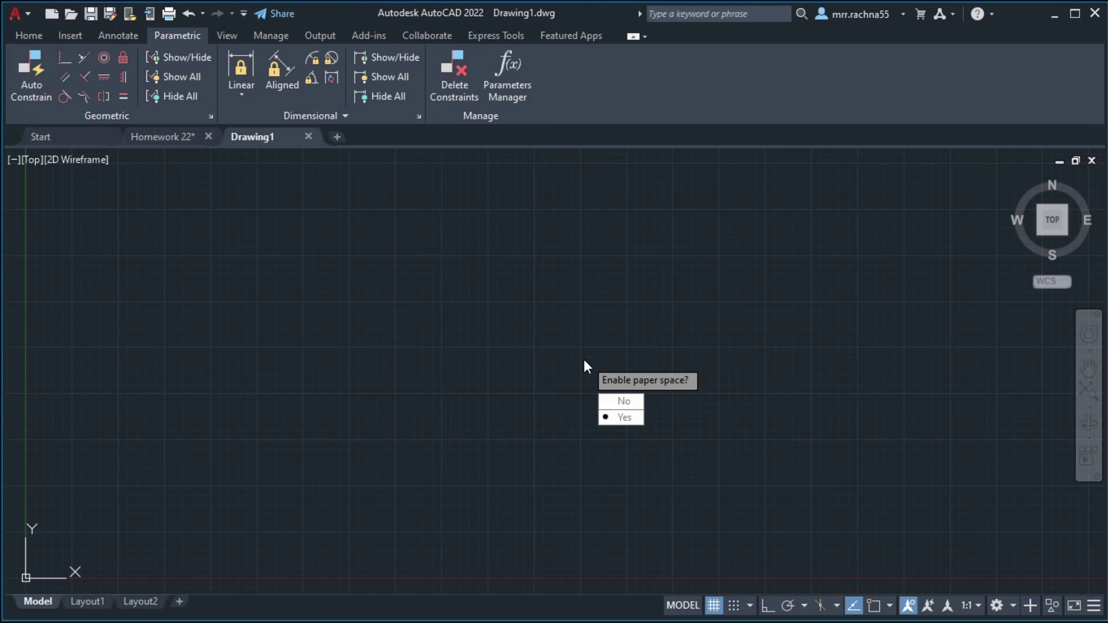
Decline enabling paper space at the MVSETUP prompt.
key("Down")
Complete MVSETUP with no paper space, Decimal units, scale 100 and a 210 × 297 sheet border.
key("Return")
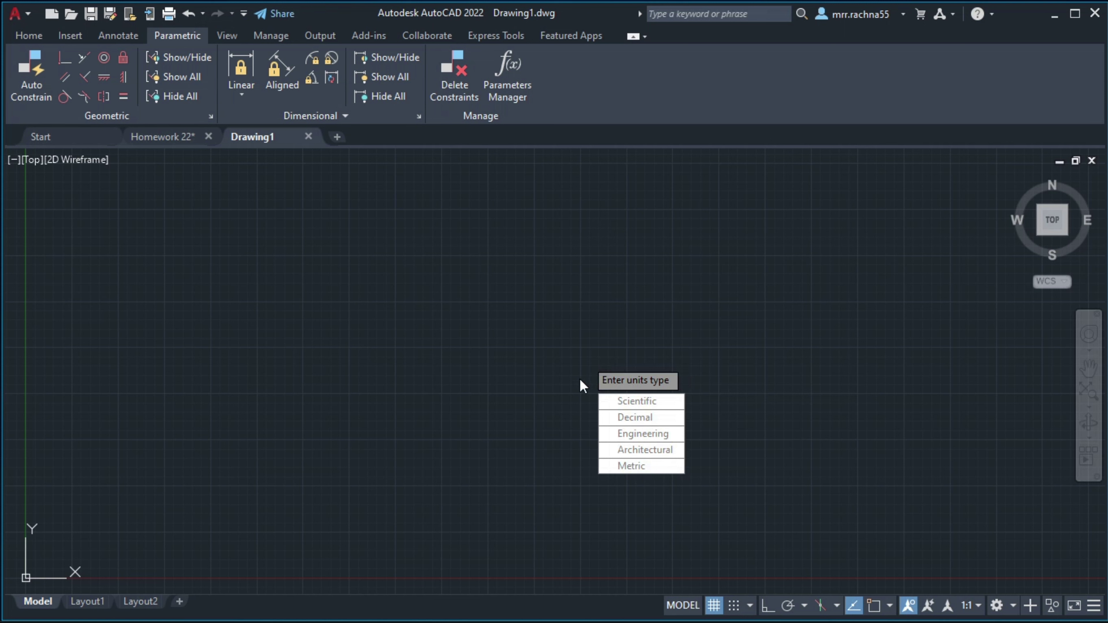
left_click(649, 418)
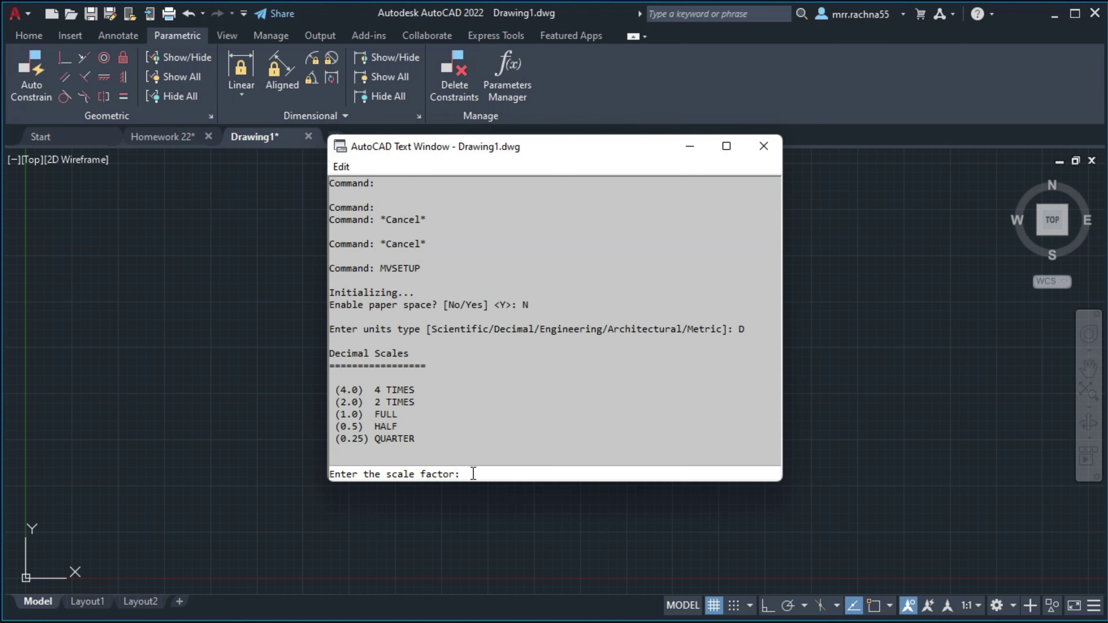
type("100")
key("Return")
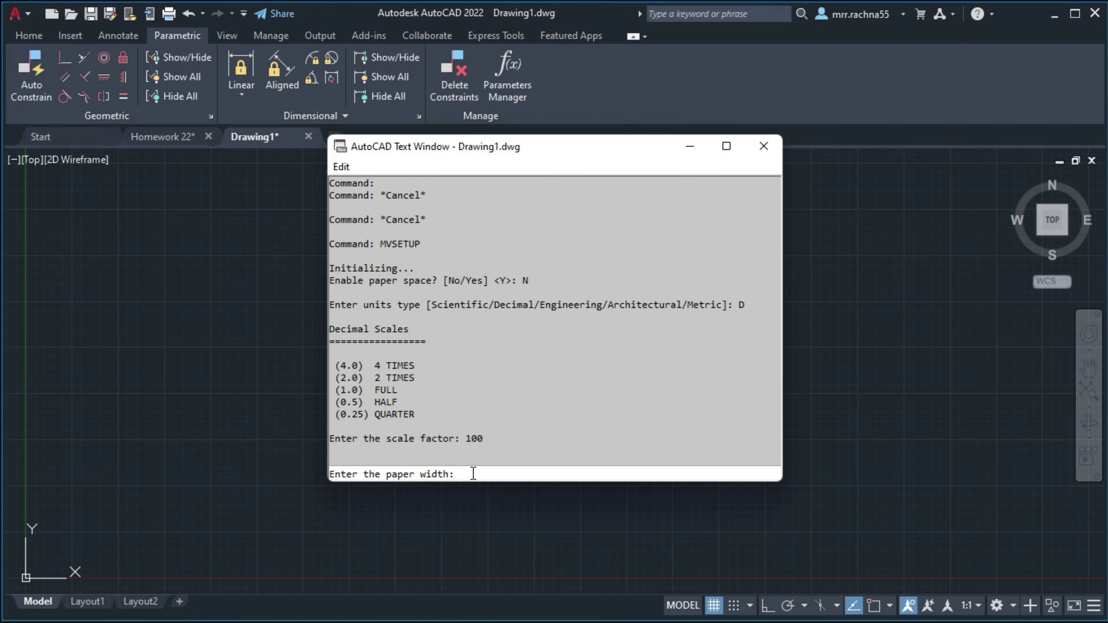
type("210")
key("Return")
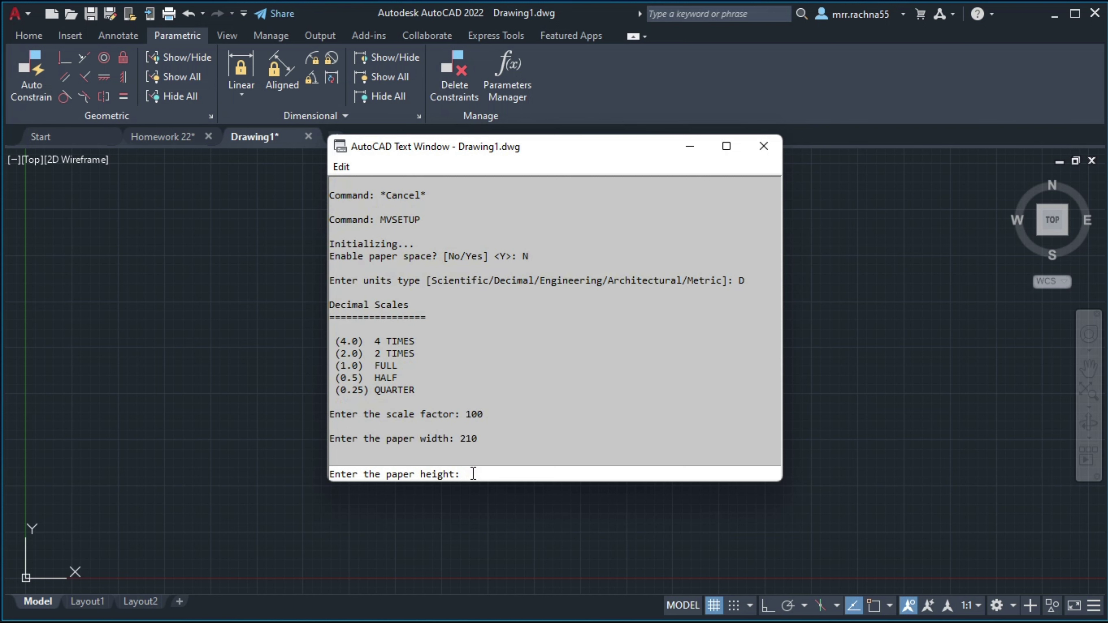
type("297")
key("Return")
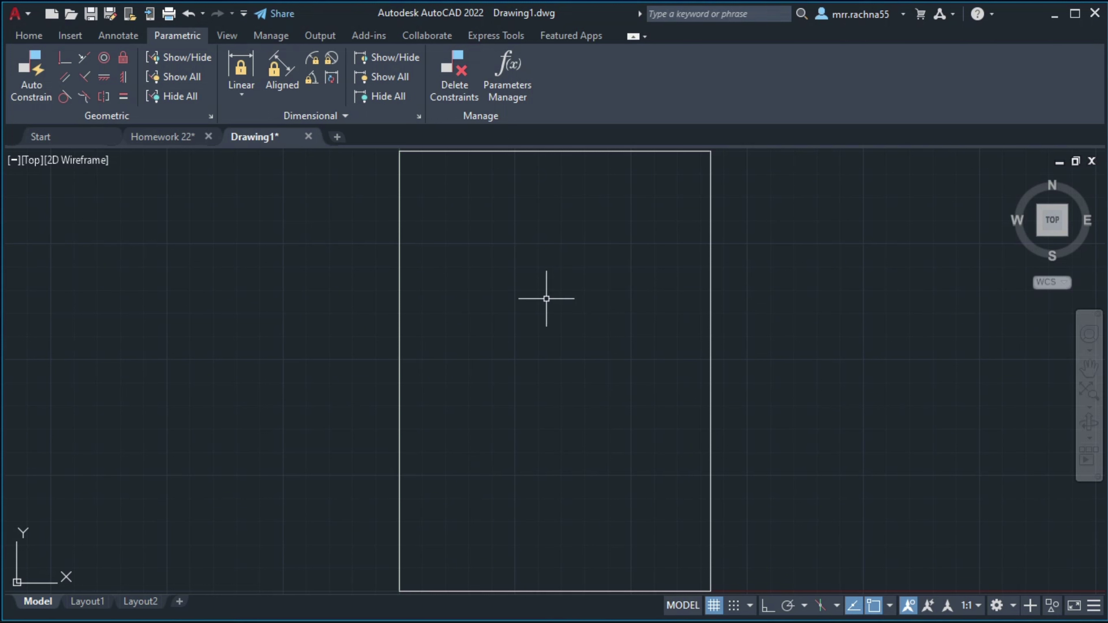
mouse_move(577, 352)
middle_mouse_down()
mouse_move(324, 282)
mouse_move(477, 424)
mouse_move(502, 377)
mouse_move(388, 332)
mouse_move(450, 406)
mouse_move(517, 375)
middle_mouse_up()
middle_click_drag(482, 423, 507, 255)
scroll(525, 341, "up", 2)
mouse_move(537, 337)
middle_mouse_down()
mouse_move(547, 326)
mouse_move(509, 244)
mouse_move(489, 256)
mouse_move(517, 312)
mouse_move(488, 287)
middle_mouse_up()
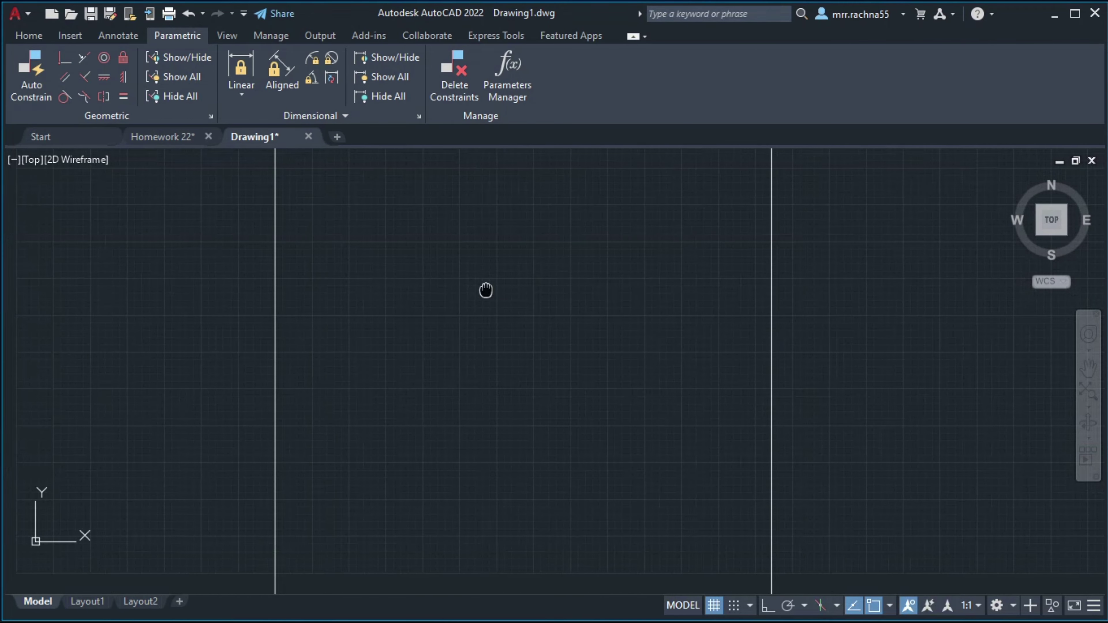
scroll(488, 290, "down", 4)
scroll(471, 304, "up", 2)
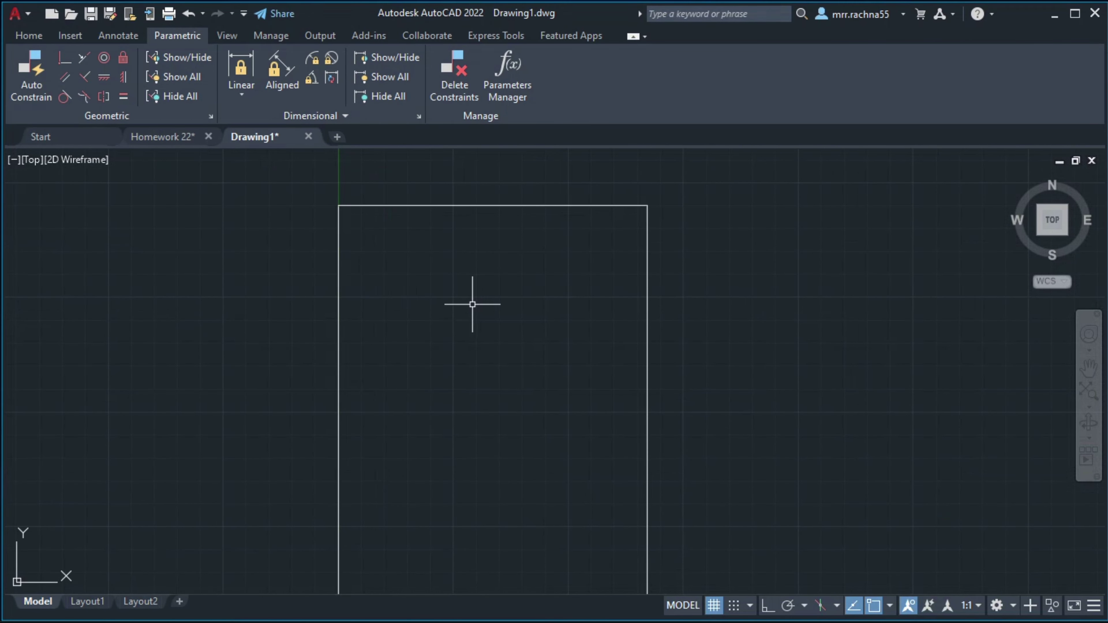
middle_click_drag(454, 316, 492, 289)
scroll(498, 306, "up", 2)
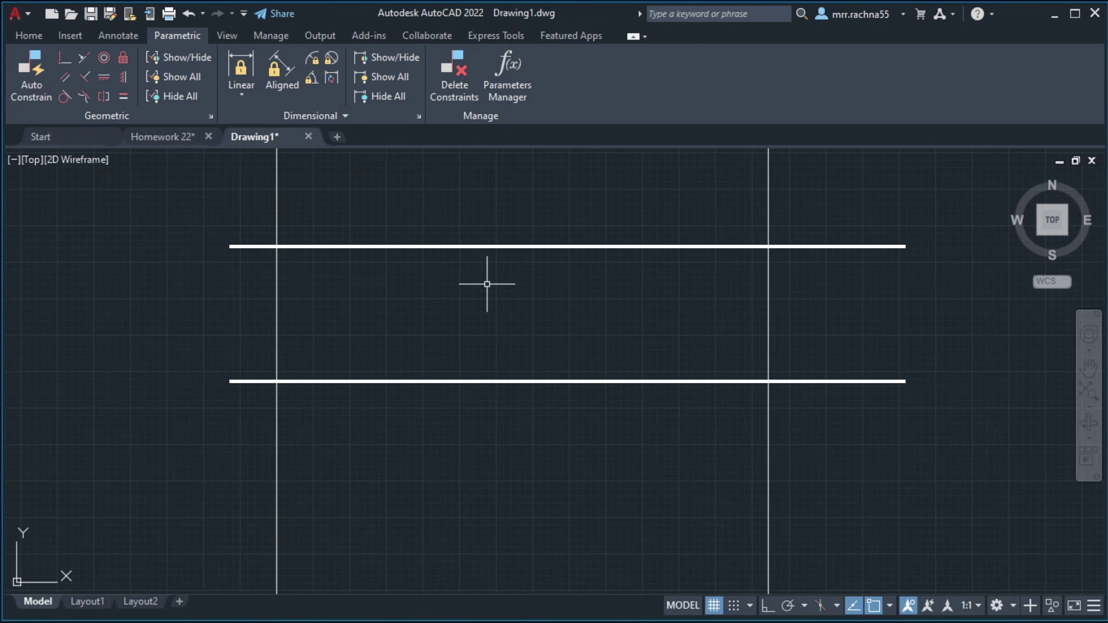
scroll(513, 330, "down", 2)
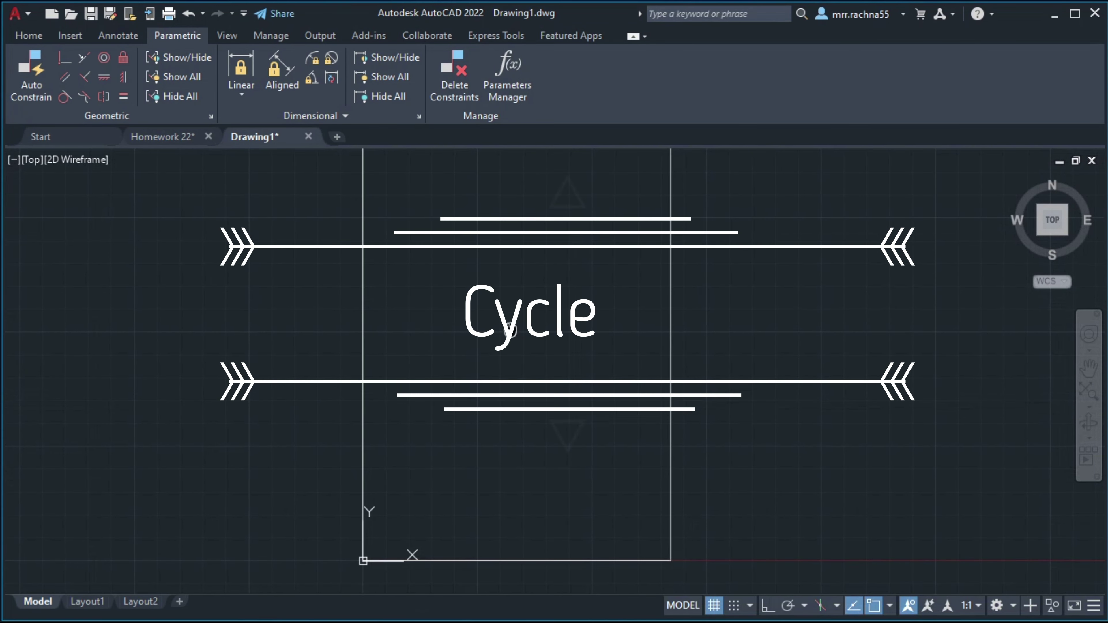
mouse_move(512, 331)
middle_mouse_down()
mouse_move(514, 287)
mouse_move(537, 289)
middle_mouse_up()
scroll(537, 334, "up", 2)
mouse_move(537, 334)
middle_mouse_down()
mouse_move(510, 371)
mouse_move(530, 361)
middle_mouse_up()
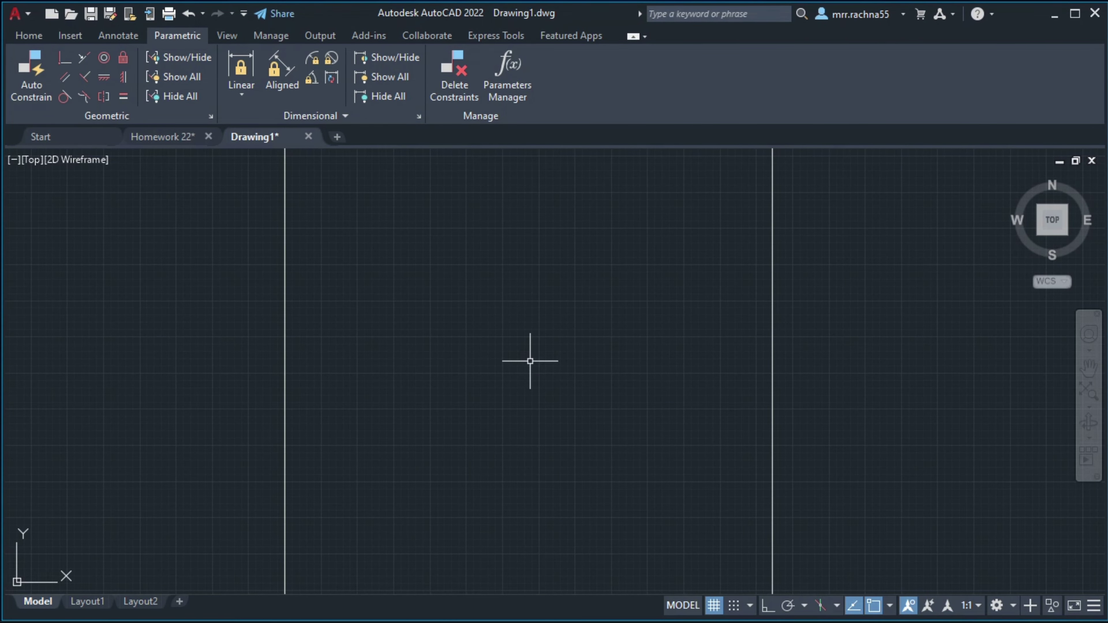
scroll(480, 295, "down", 2)
scroll(480, 295, "up", 2)
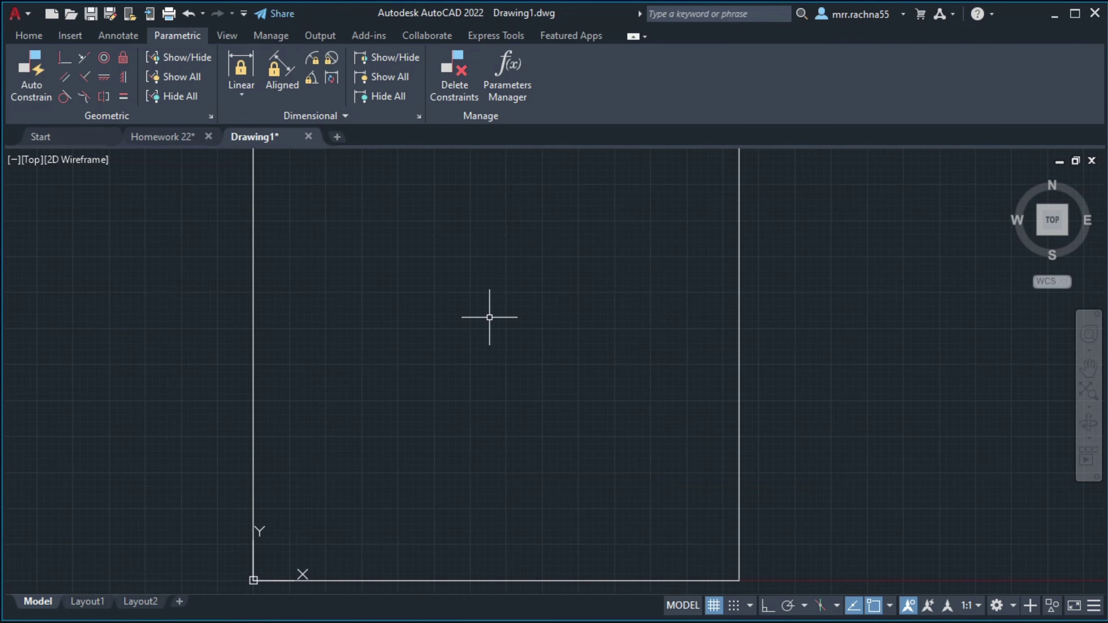
Draw a radius-2000 circle centred inside the border, above and right of the origin.
type("c")
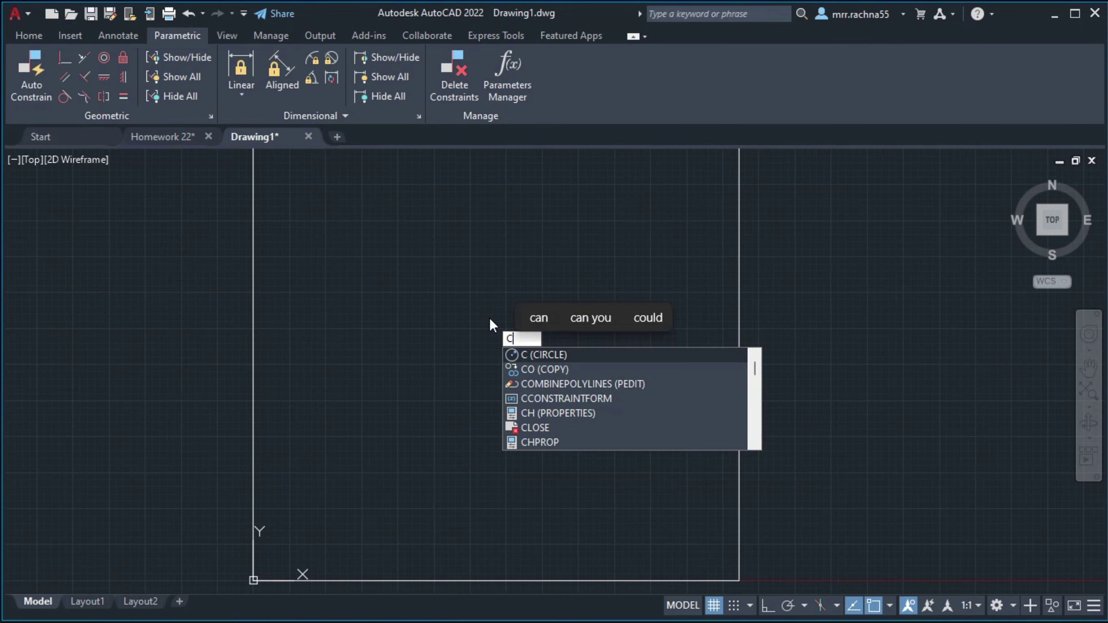
key("Return")
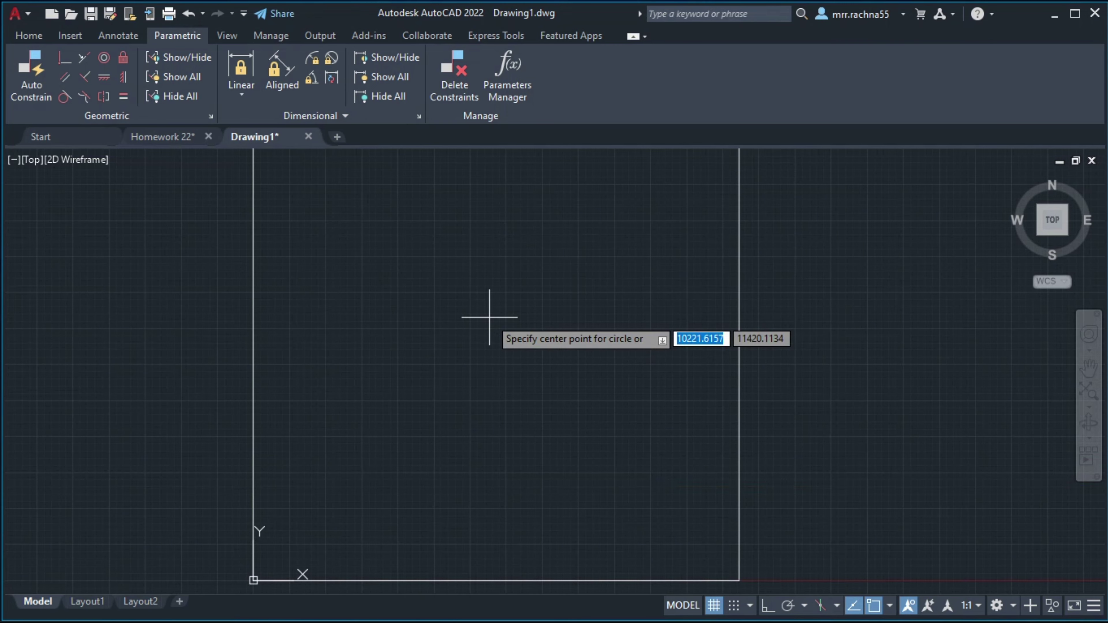
left_click(439, 320)
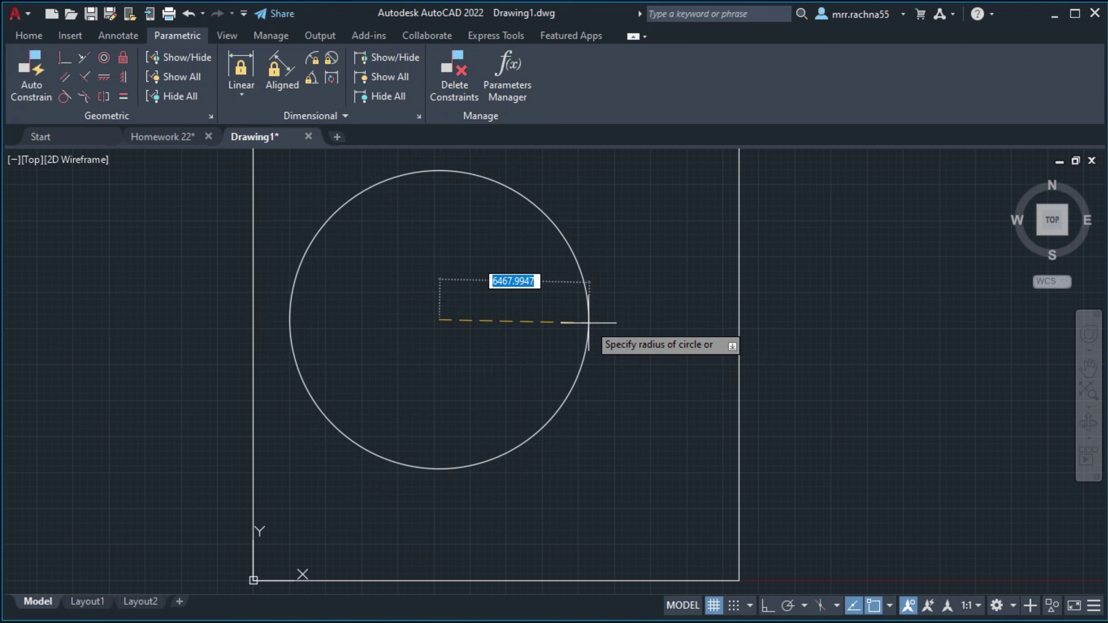
type("2")
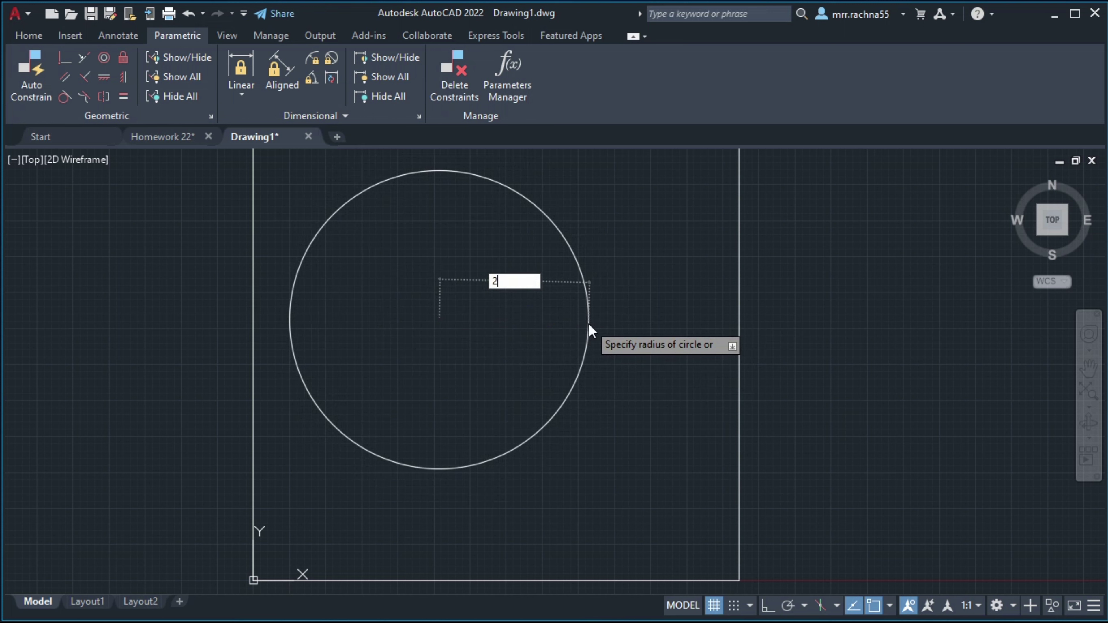
type("00")
type("0")
key("Return")
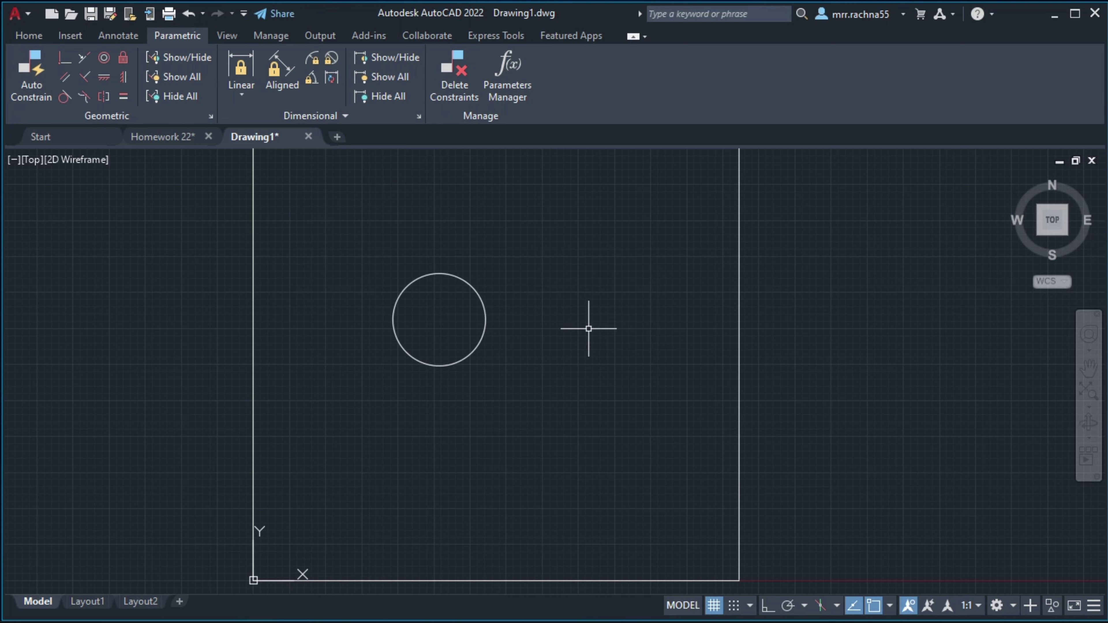
scroll(417, 329, "up", 3)
mouse_move(418, 329)
middle_mouse_down()
mouse_move(414, 259)
mouse_move(312, 258)
middle_mouse_up()
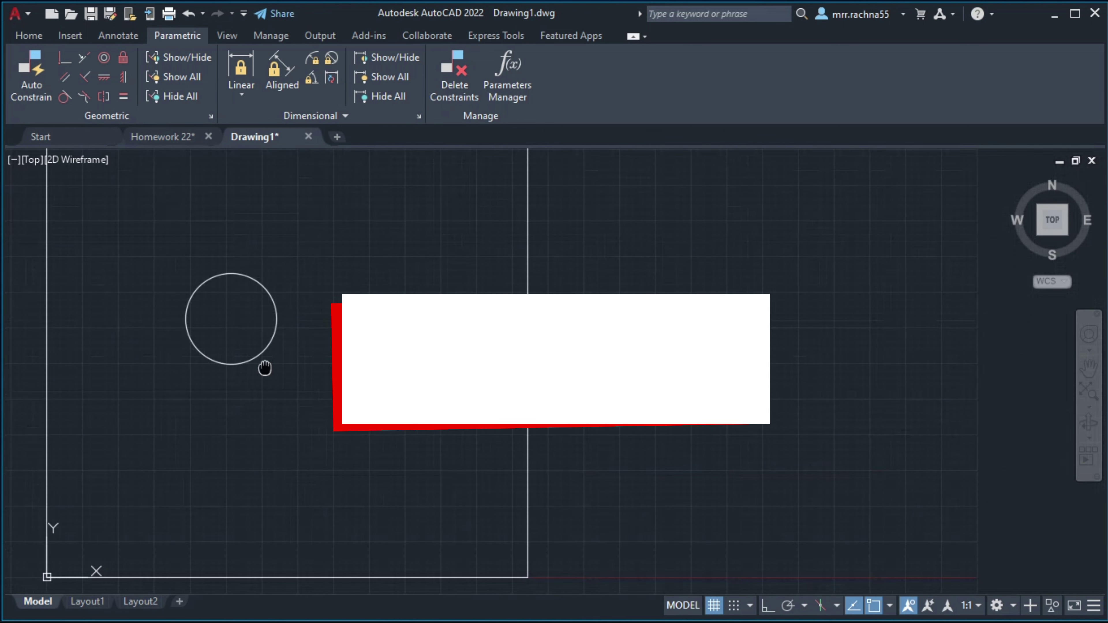
Draw a 1000-unit horizontal line with Ortho on, below and left of the circle.
middle_click_drag(605, 452, 665, 249)
scroll(666, 249, "up", 3)
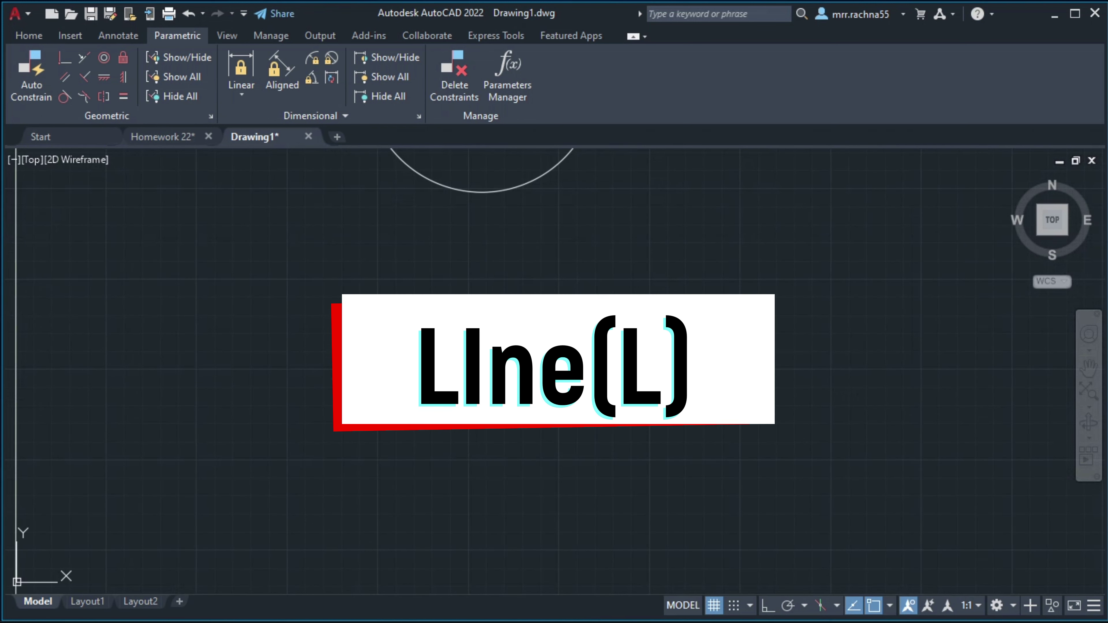
scroll(665, 249, "down", 3)
middle_click_drag(513, 326, 513, 331)
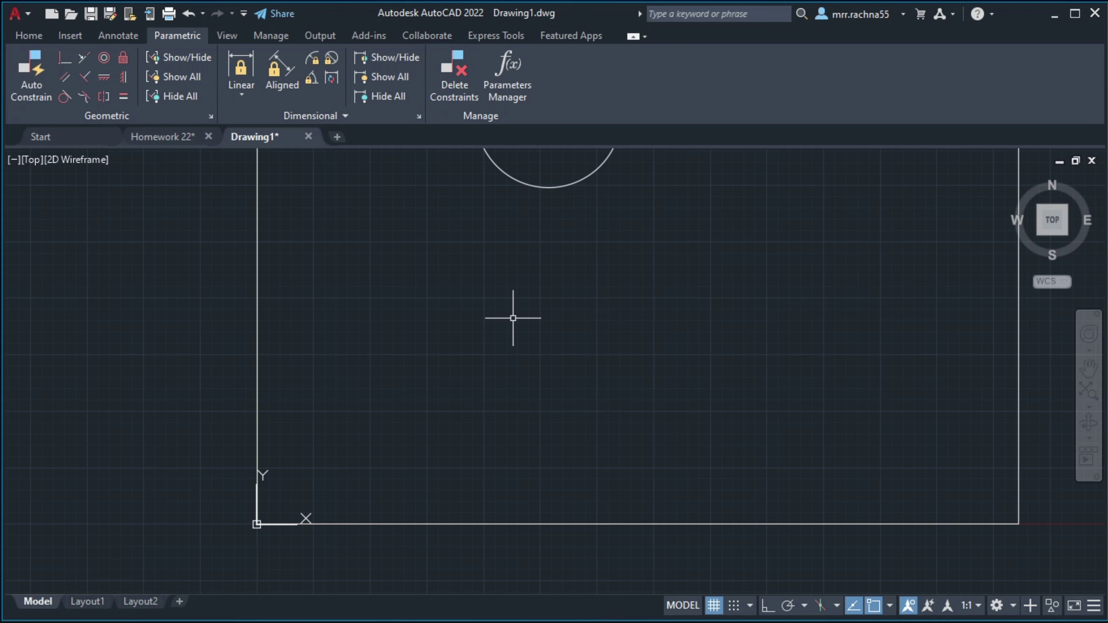
type("L")
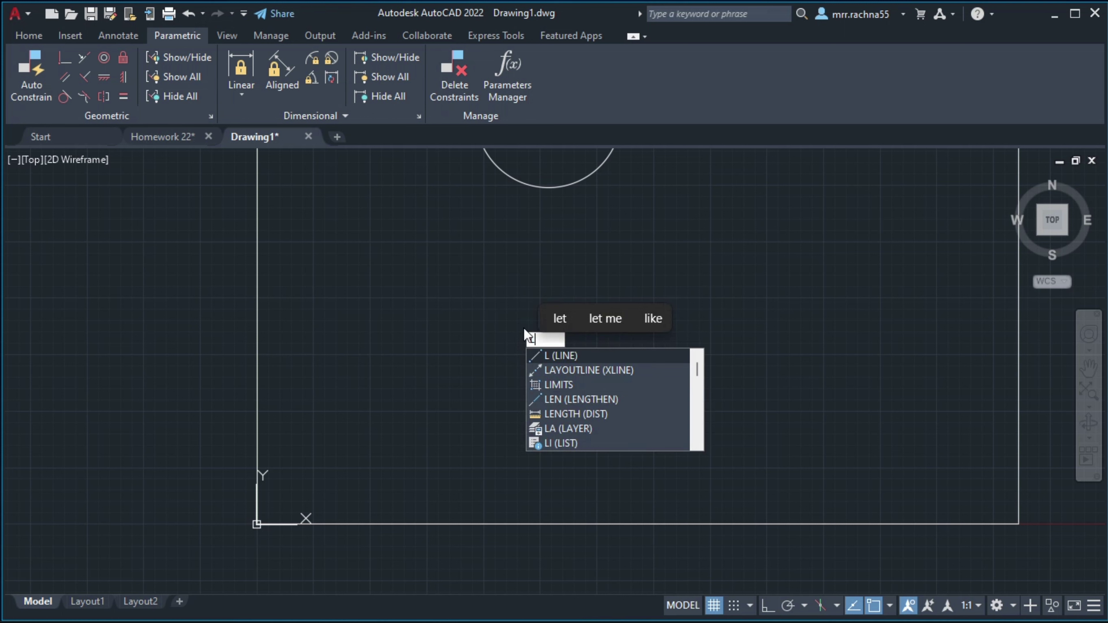
key("Return")
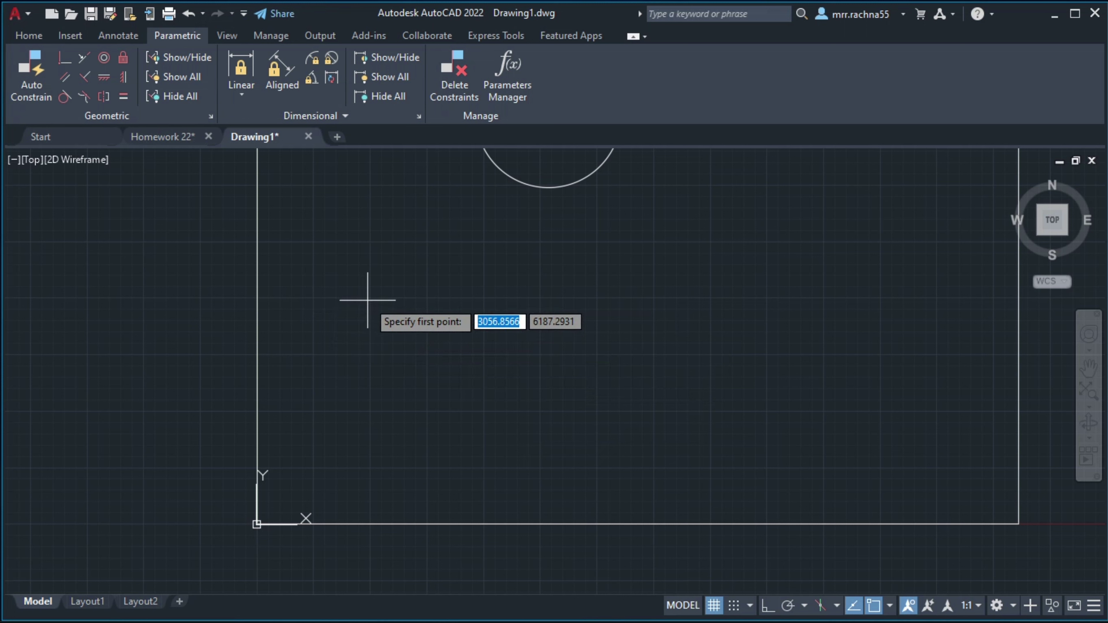
left_click(371, 300)
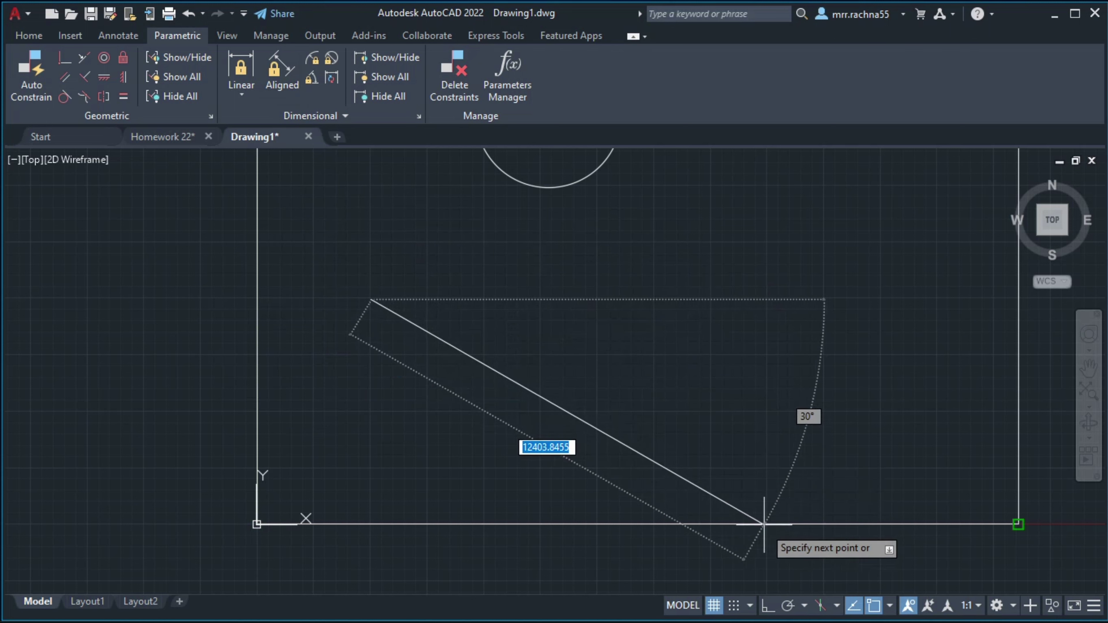
left_click(763, 607)
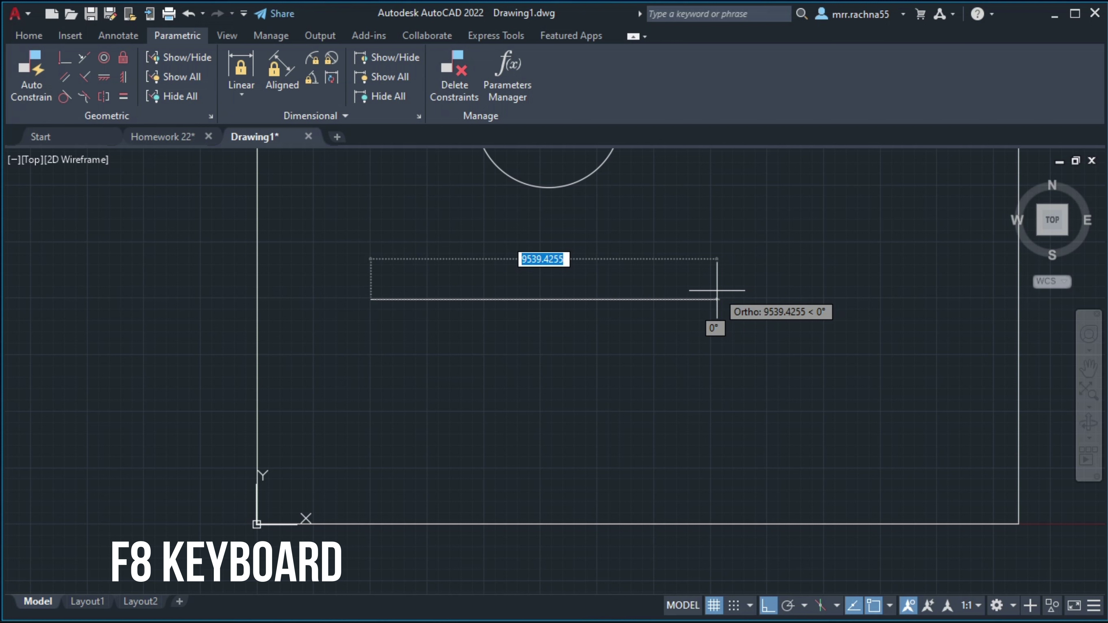
type("1000")
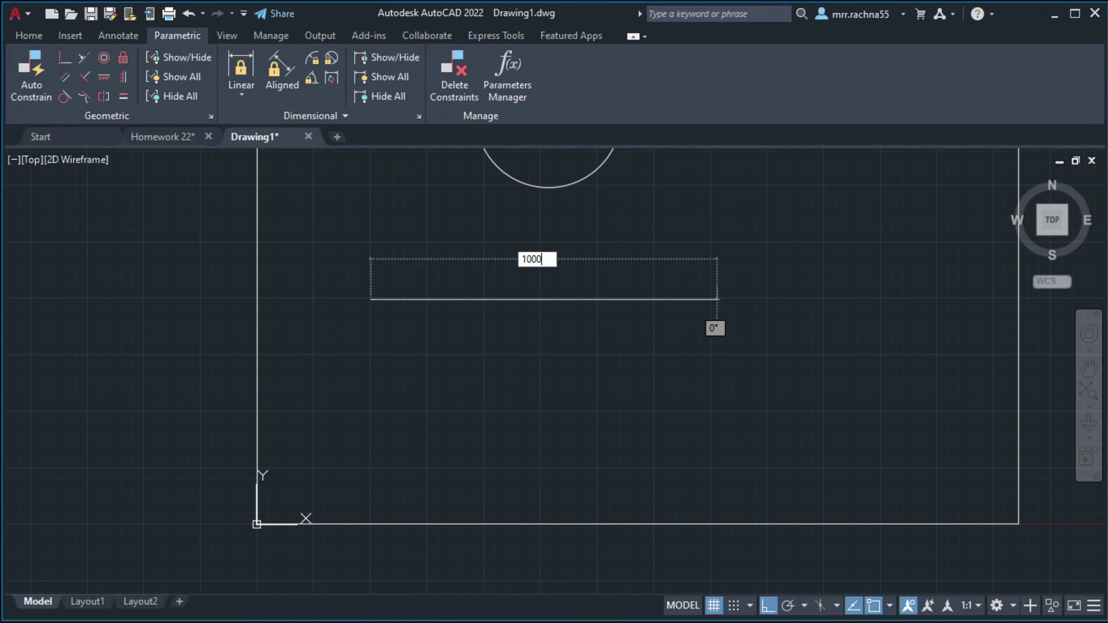
key("Return")
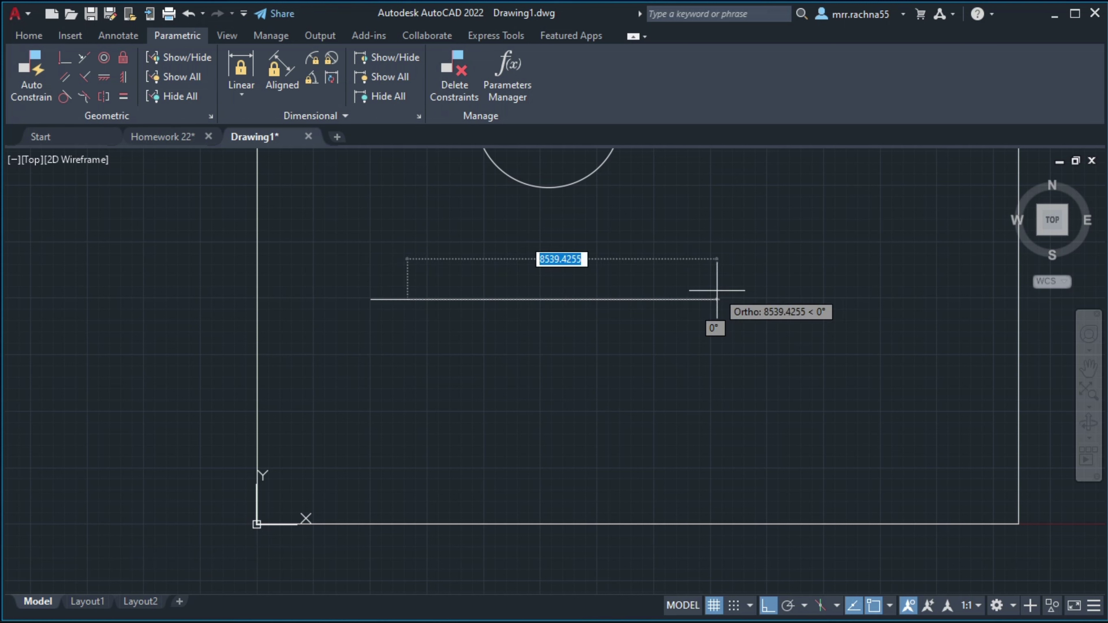
key("Escape")
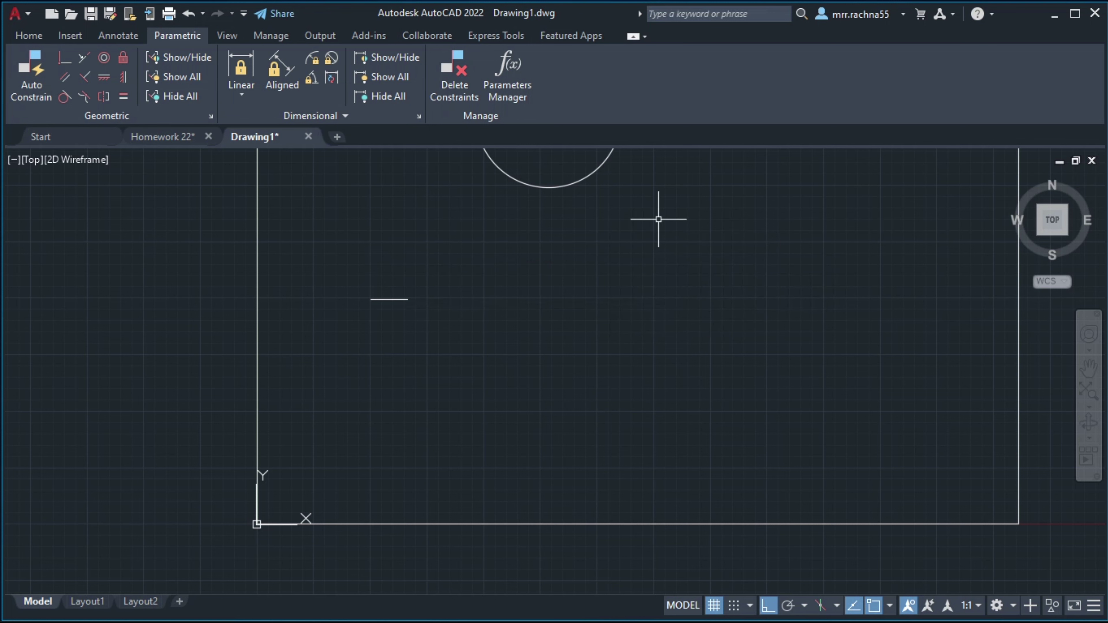
Start a line at the short line's right endpoint and draw a 2000-unit vertical rise.
scroll(395, 336, "up", 4)
middle_click_drag(406, 289, 425, 379)
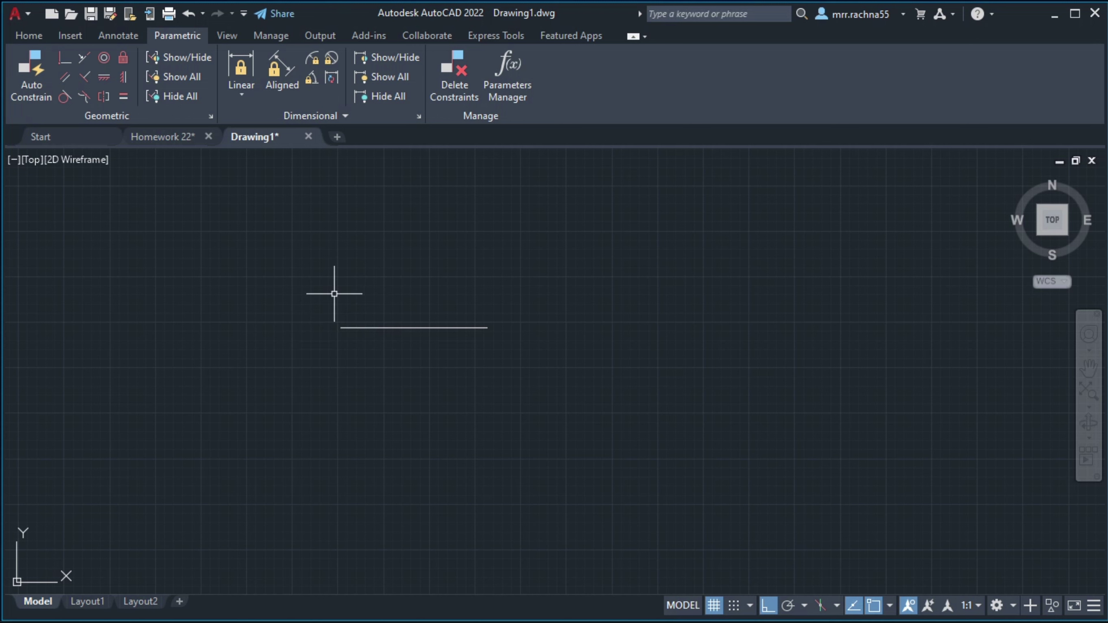
scroll(453, 329, "down", 2)
mouse_move(453, 329)
middle_mouse_down()
mouse_move(361, 366)
mouse_move(398, 405)
middle_mouse_up()
scroll(392, 314, "down", 2)
scroll(440, 416, "up", 4)
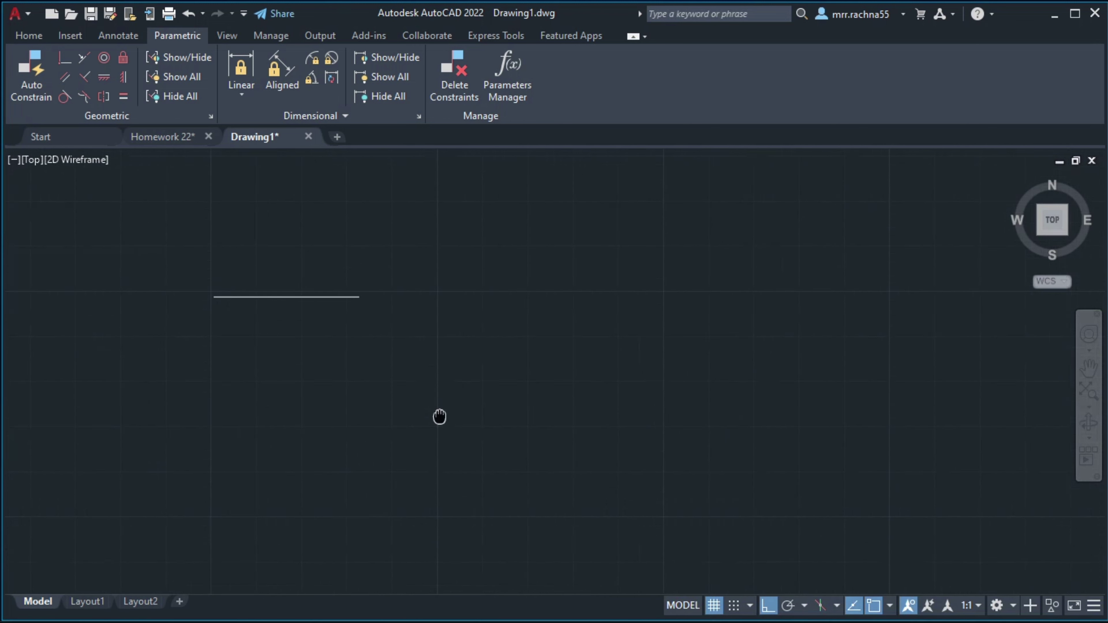
mouse_move(354, 322)
middle_mouse_down()
mouse_move(354, 460)
mouse_move(432, 350)
mouse_move(472, 376)
middle_mouse_up()
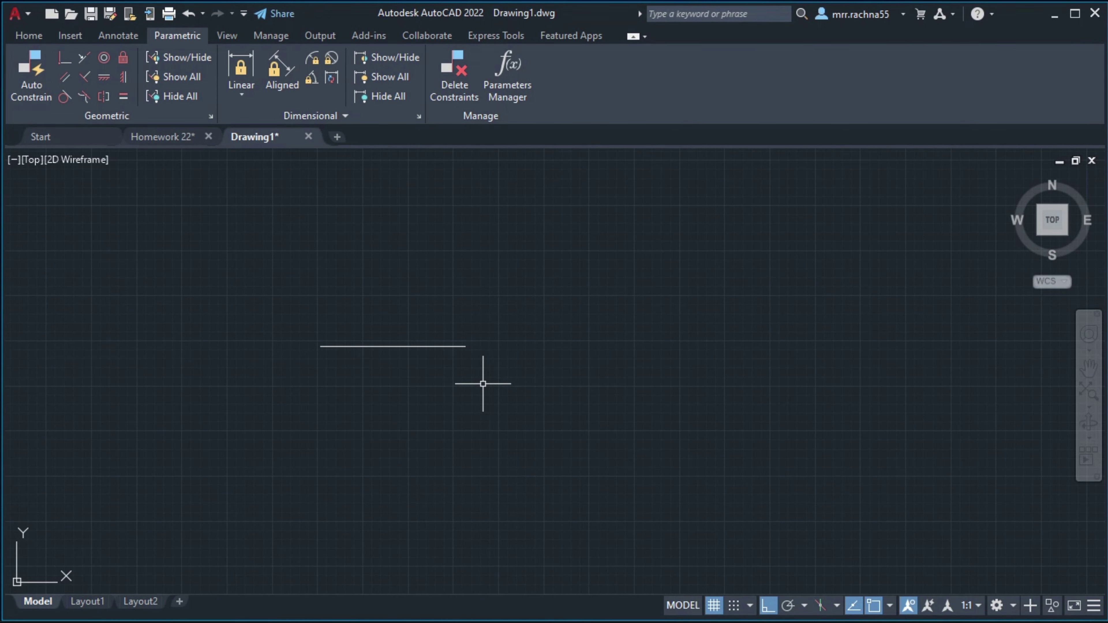
type("l")
key("Return")
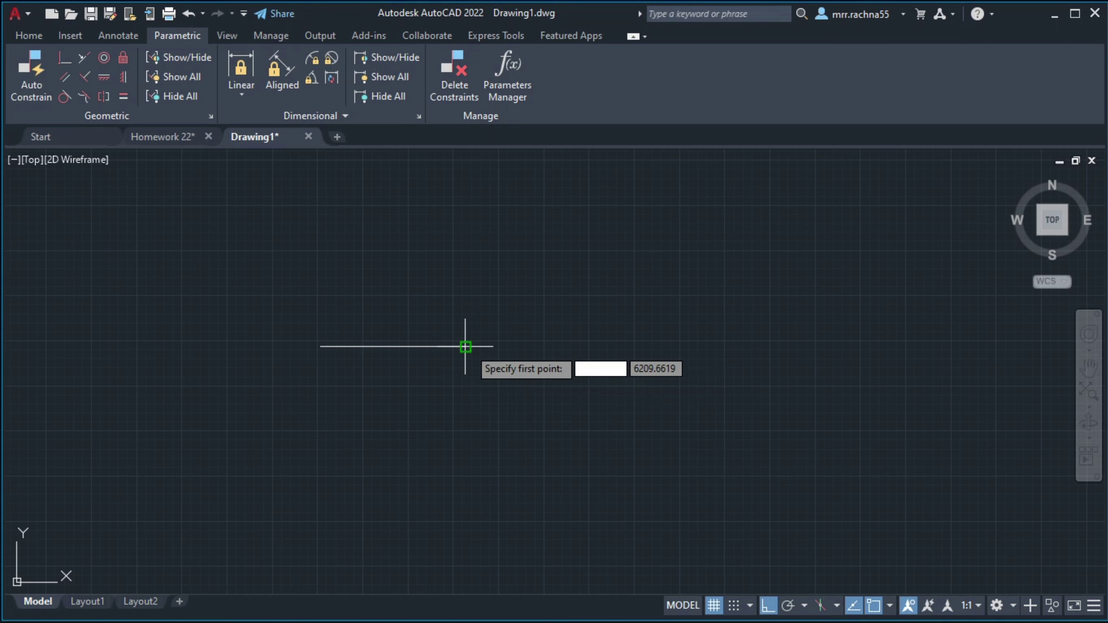
left_click(465, 346)
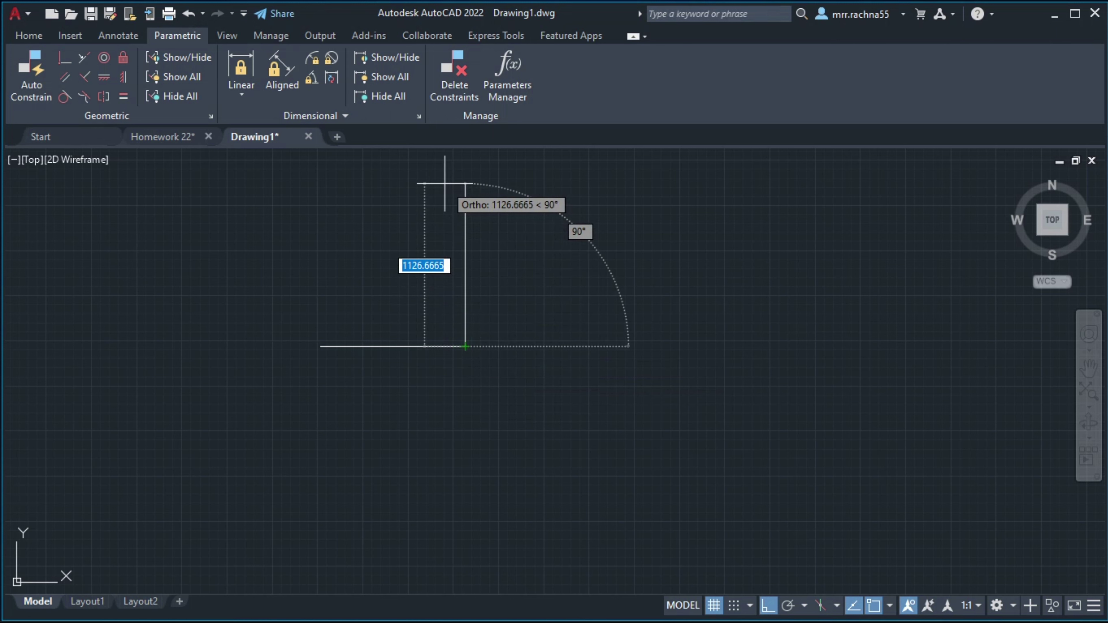
type("2000")
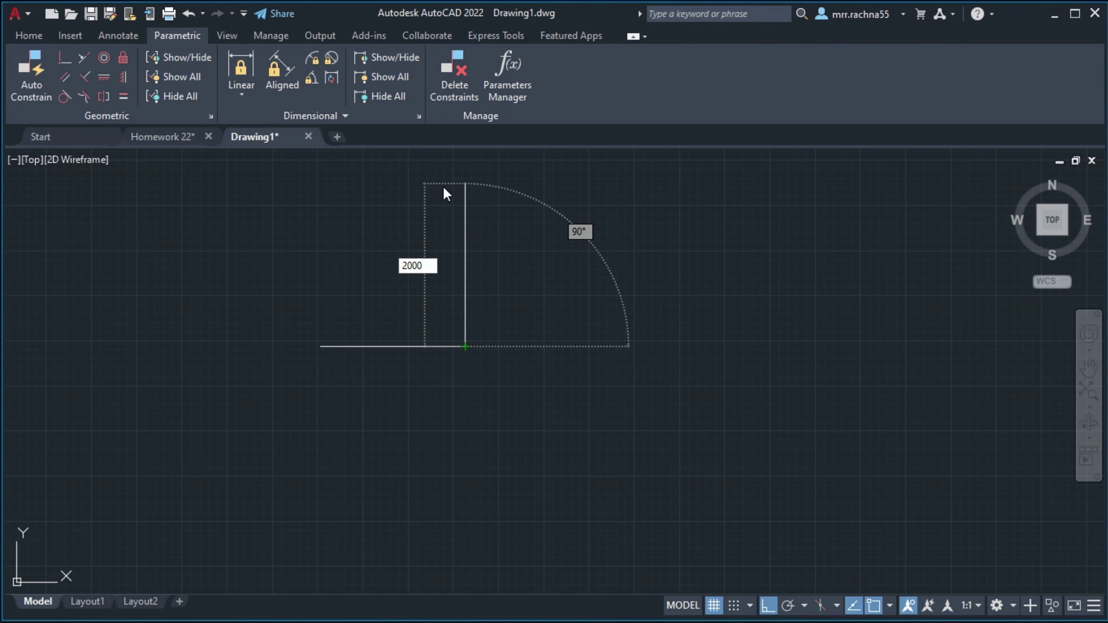
key("Return")
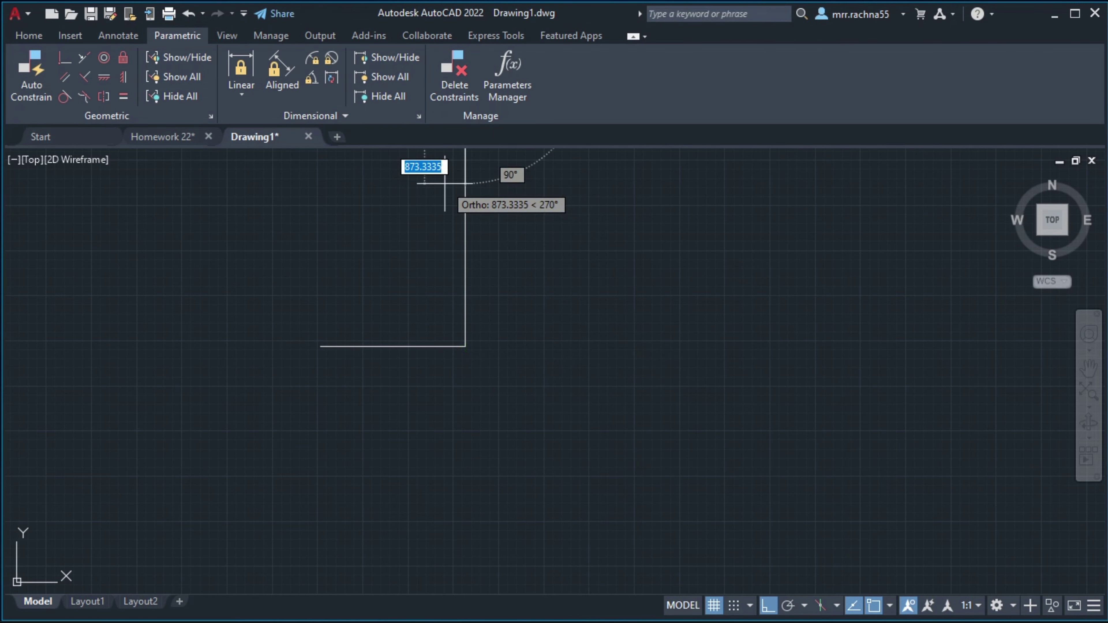
Continue the outline 1500 to the right, then 20000 straight down.
scroll(444, 183, "down", 2)
middle_click_drag(452, 163, 390, 299)
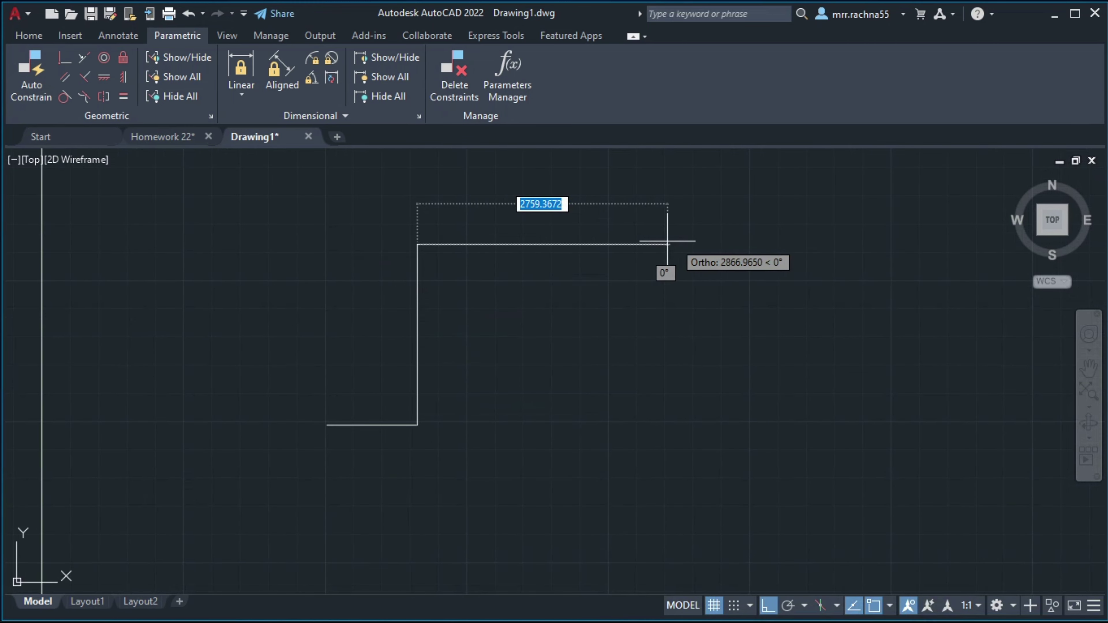
type("1500")
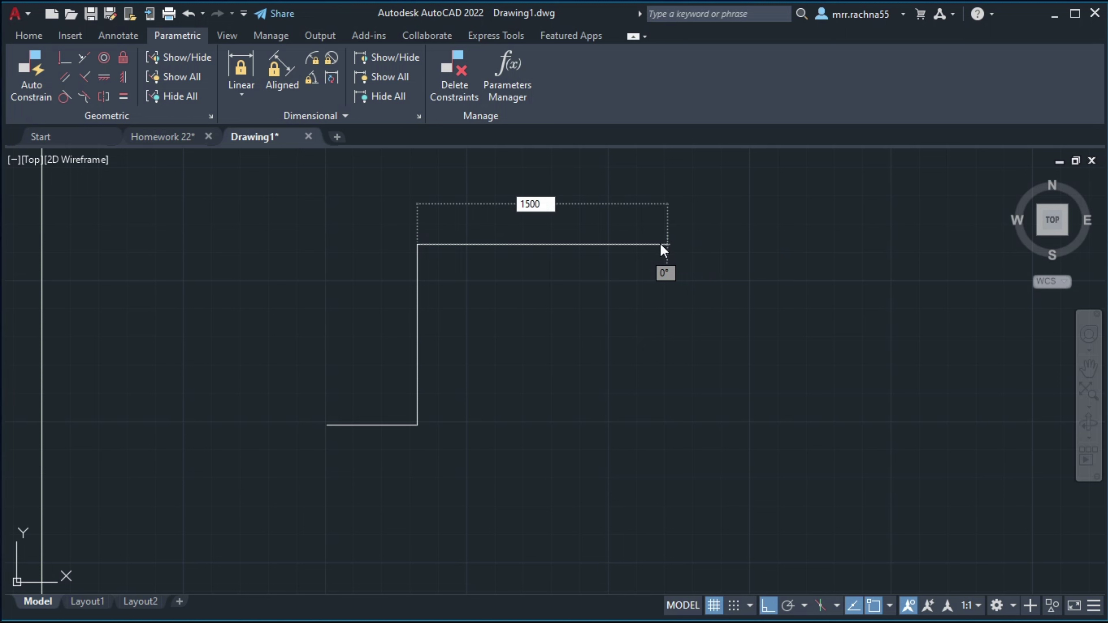
key("Return")
type("2000")
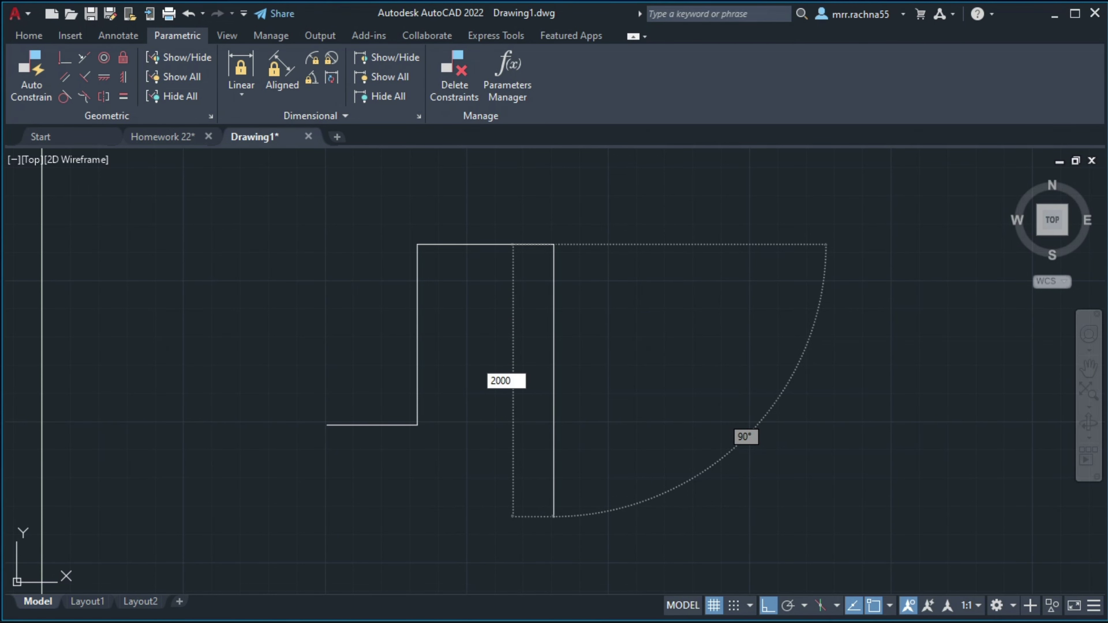
key("Return")
middle_click_drag(564, 321, 668, 178)
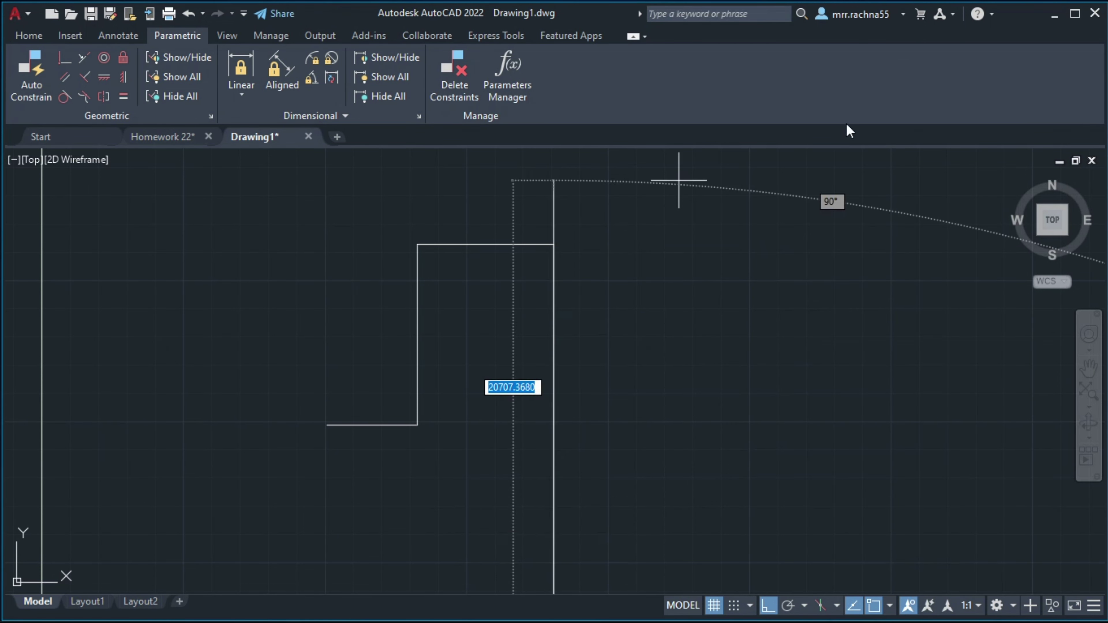
scroll(623, 583, "down", 3)
key("Escape")
Pan and zoom to frame the circle and the new stepped notch.
scroll(611, 480, "down", 4)
mouse_move(611, 480)
middle_mouse_down()
mouse_move(628, 496)
mouse_move(549, 351)
mouse_move(604, 371)
middle_mouse_up()
scroll(594, 358, "up", 4)
scroll(604, 371, "up", 2)
scroll(685, 423, "up", 2)
mouse_move(671, 433)
middle_mouse_down()
mouse_move(596, 445)
mouse_move(734, 530)
middle_mouse_up()
middle_click_drag(629, 408, 577, 438)
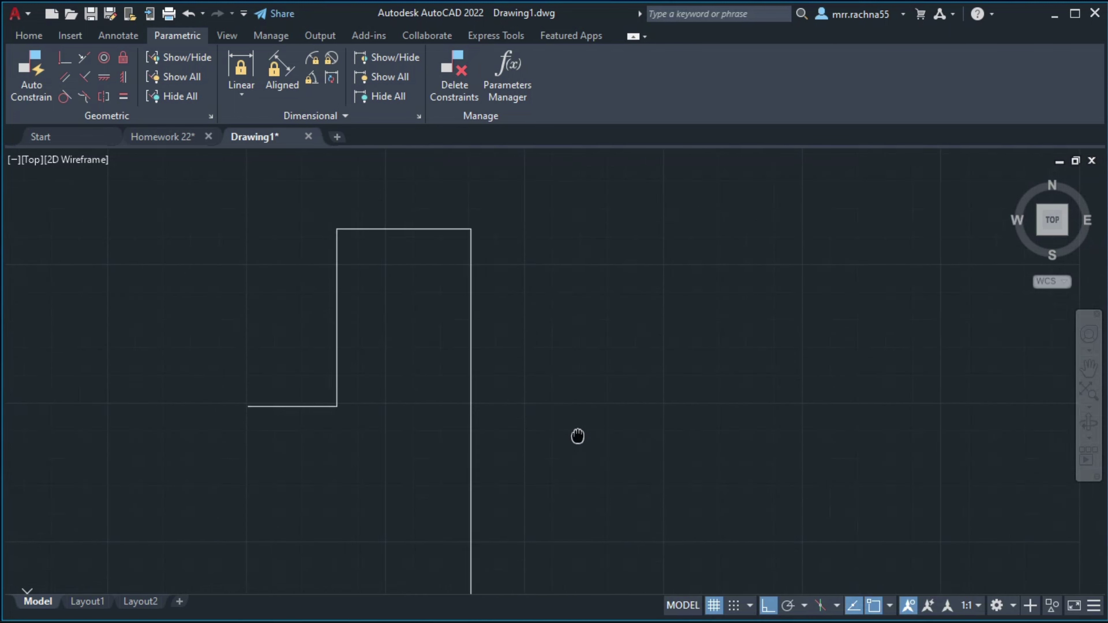
scroll(576, 437, "down", 2)
middle_click_drag(633, 412, 416, 475)
middle_click_drag(510, 385, 366, 527)
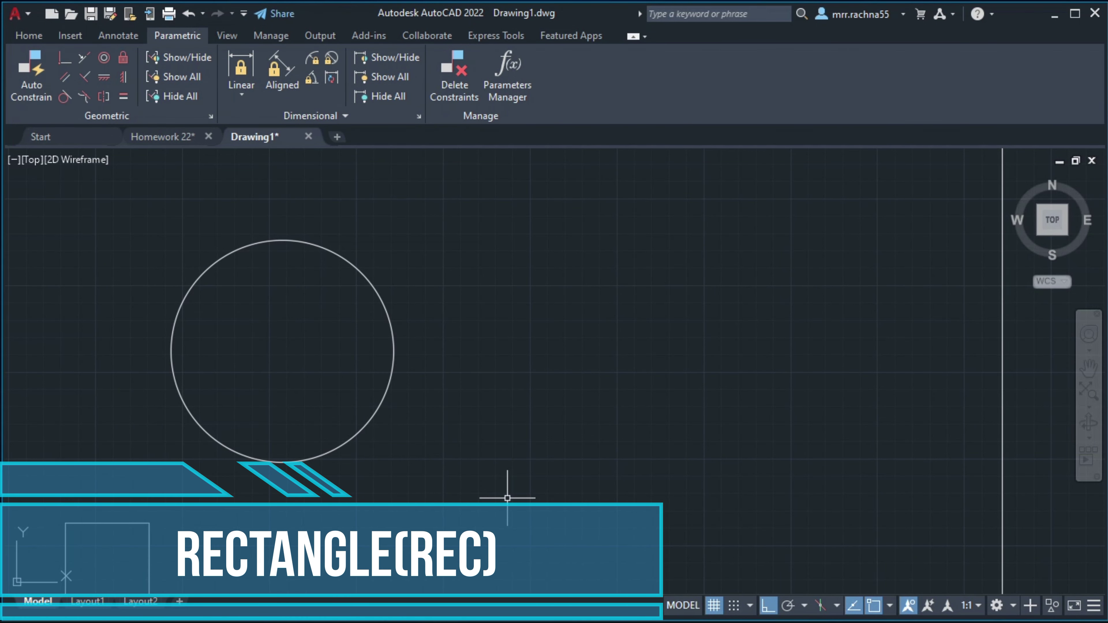
Draw a 2000 by 500 rectangle with its first corner to the right of the circle.
scroll(508, 498, "down", 2)
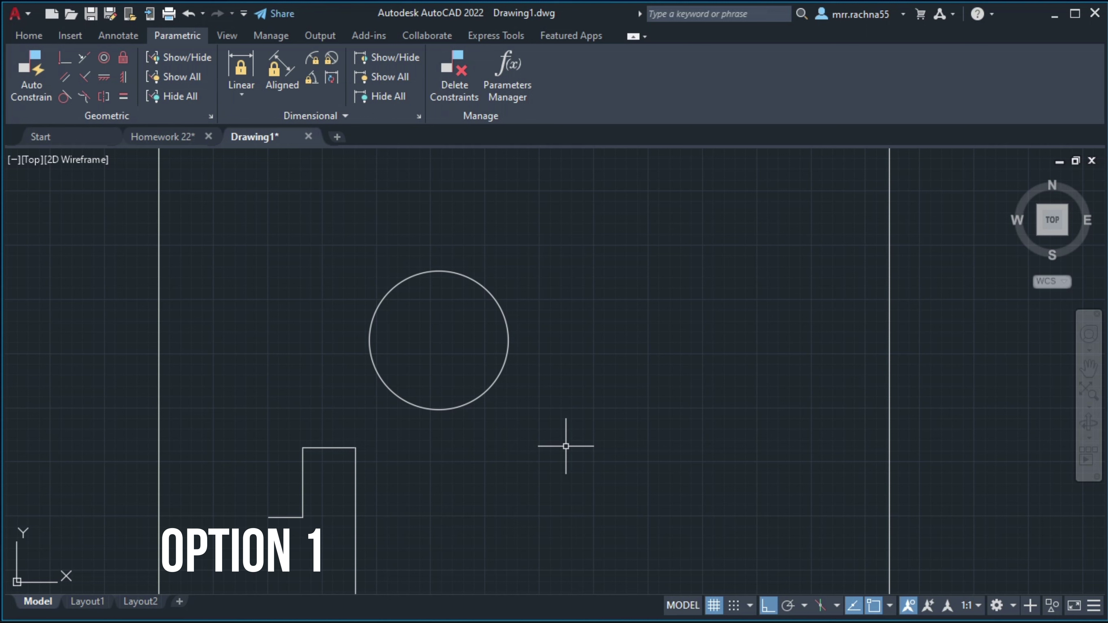
mouse_move(566, 446)
middle_mouse_down()
mouse_move(490, 453)
mouse_move(485, 483)
mouse_move(507, 490)
middle_mouse_up()
scroll(493, 443, "up", 2)
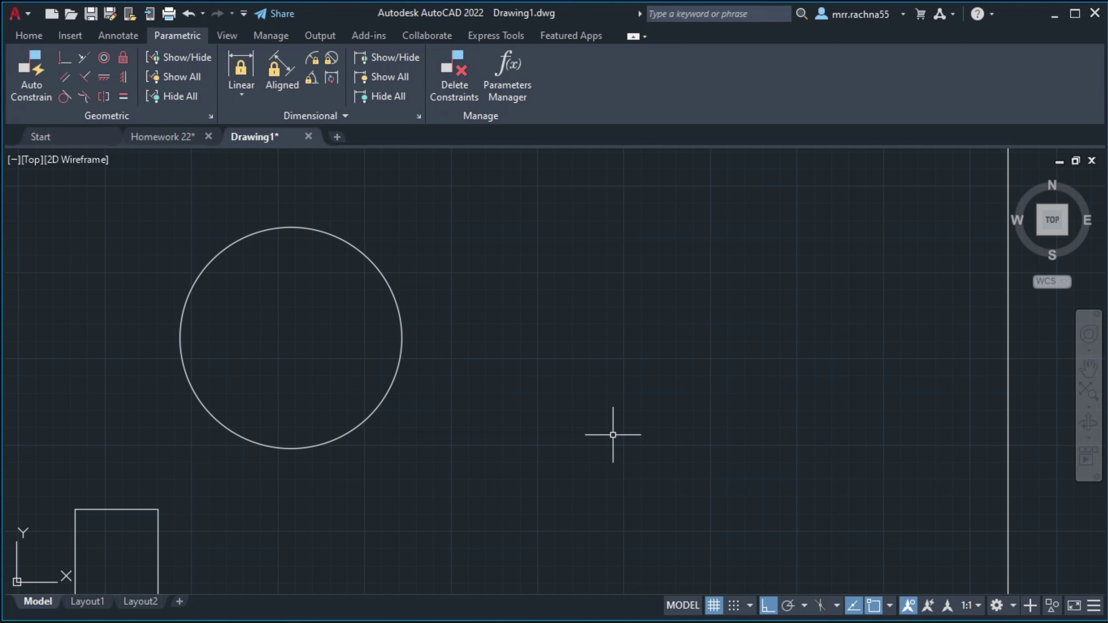
type("REC")
key("Return")
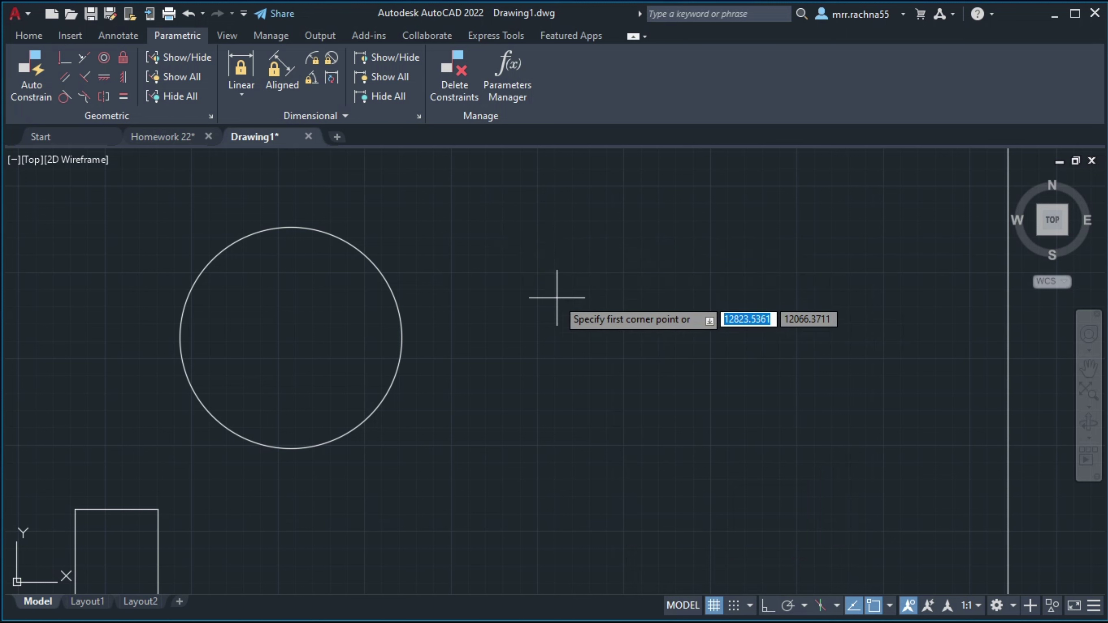
left_click(550, 271)
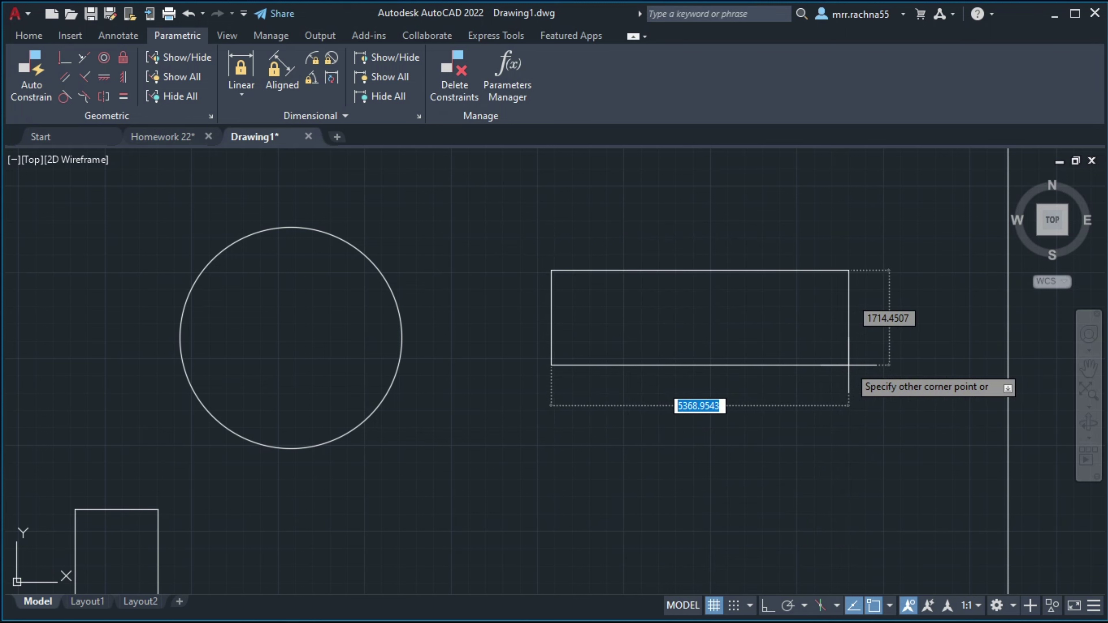
type("1")
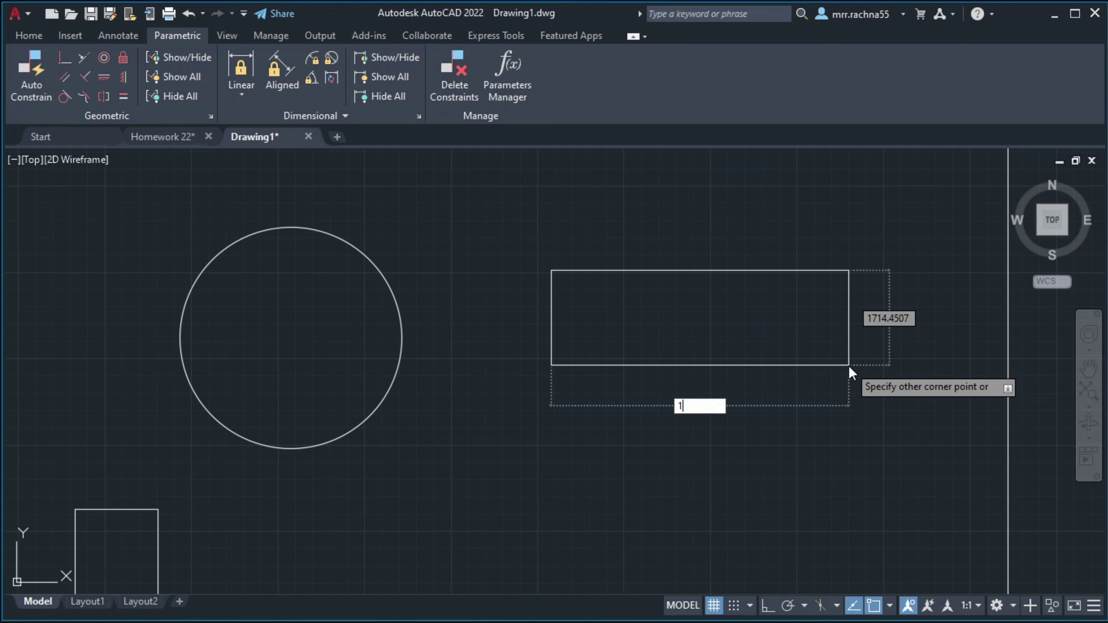
key("BackSpace")
type("2000")
key("Tab")
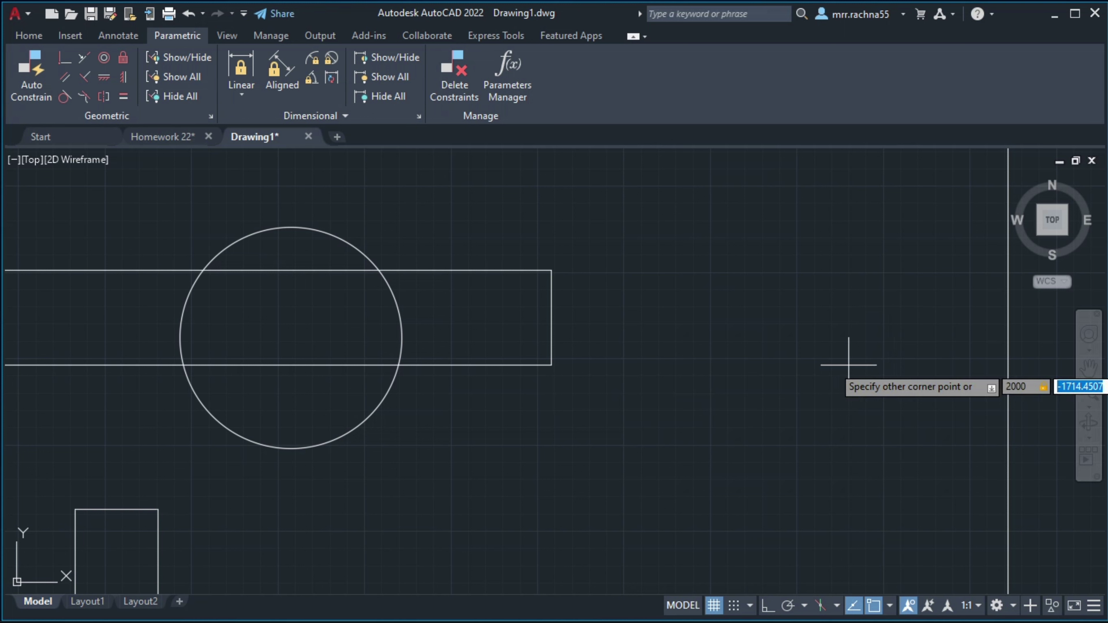
type("500")
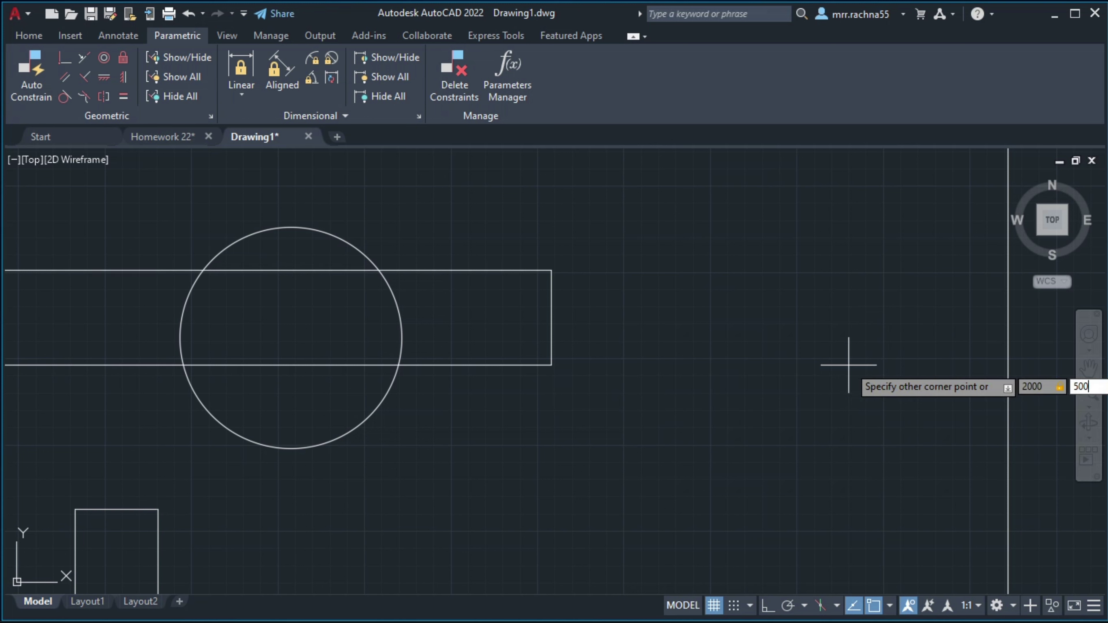
key("Return")
scroll(672, 252, "up", 4)
mouse_move(653, 267)
middle_mouse_down()
mouse_move(625, 310)
mouse_move(640, 432)
middle_mouse_up()
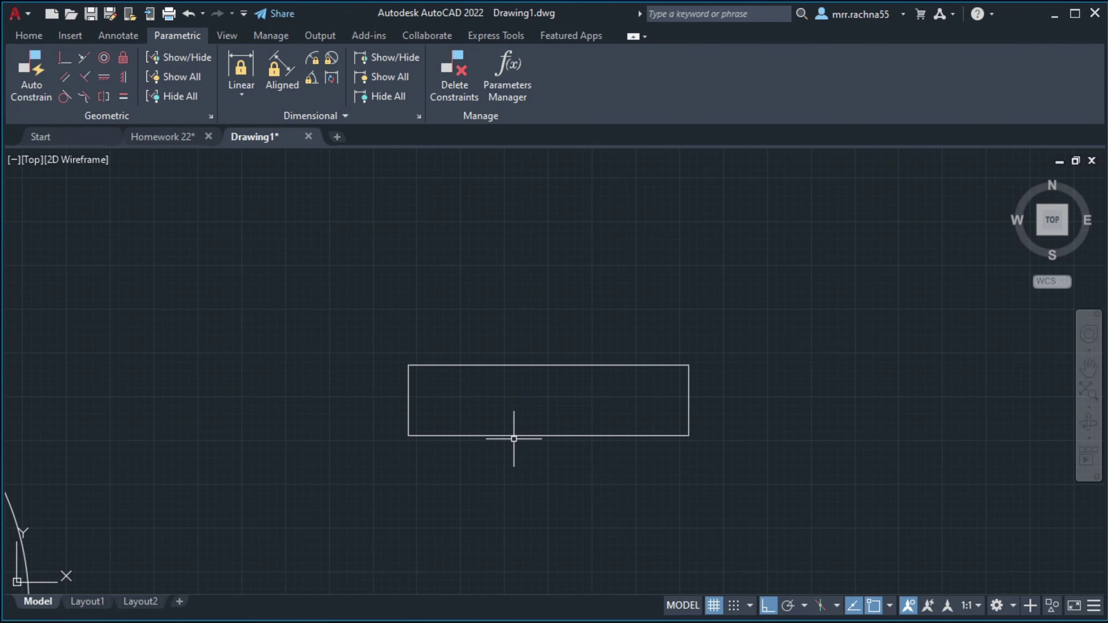
middle_click_drag(559, 391, 519, 349)
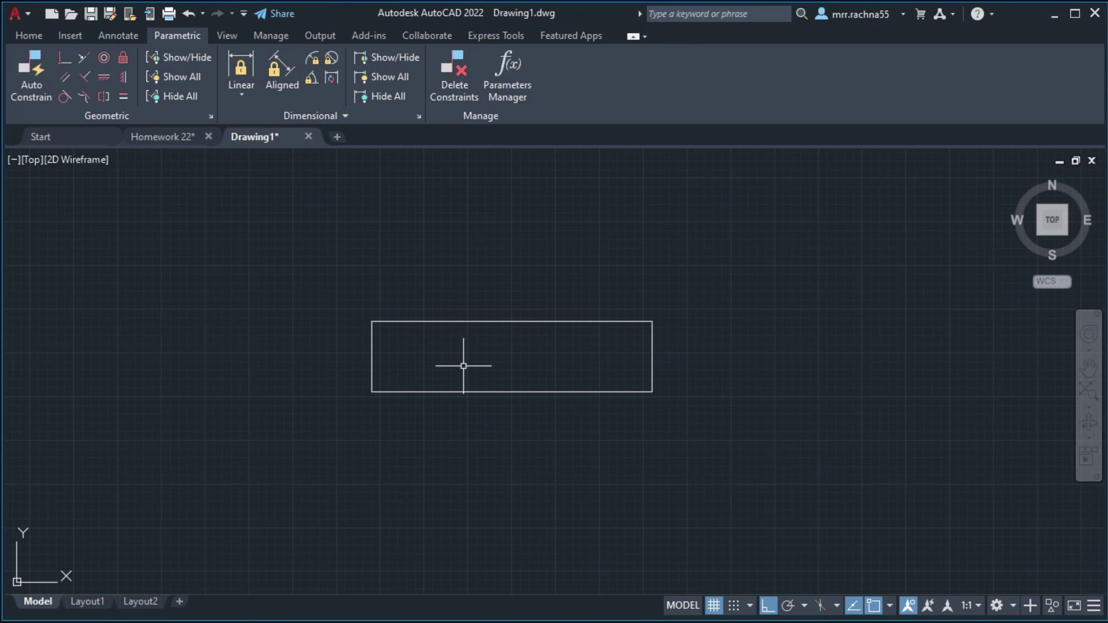
scroll(466, 338, "down", 2)
middle_click_drag(462, 339, 539, 299)
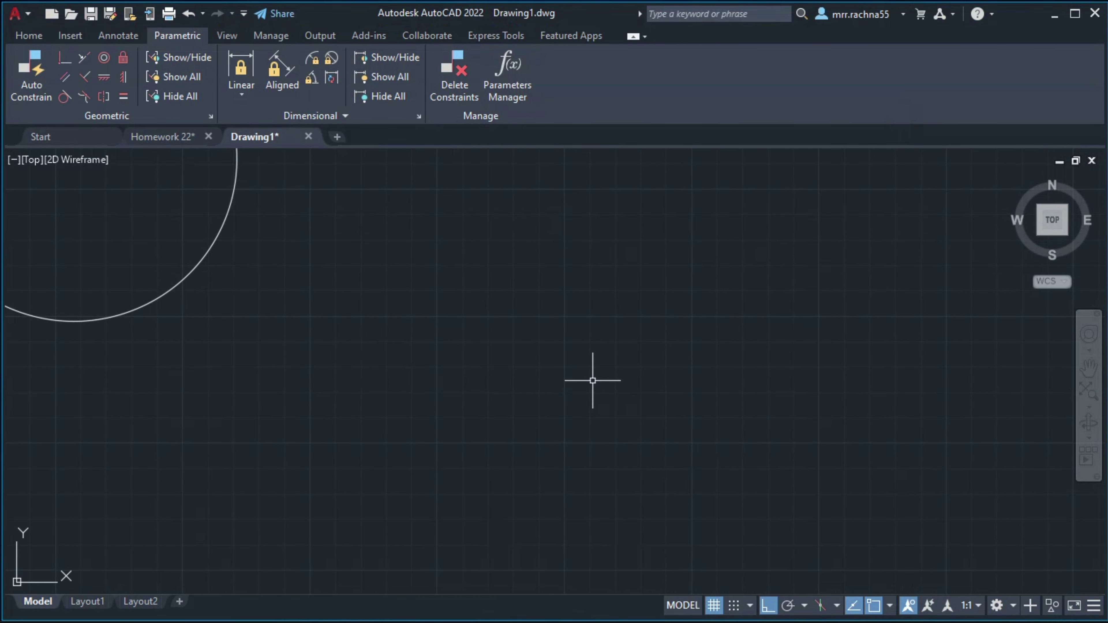
scroll(537, 379, "up", 2)
mouse_move(559, 381)
middle_mouse_down()
mouse_move(564, 413)
mouse_move(370, 458)
middle_mouse_up()
scroll(563, 412, "down", 2)
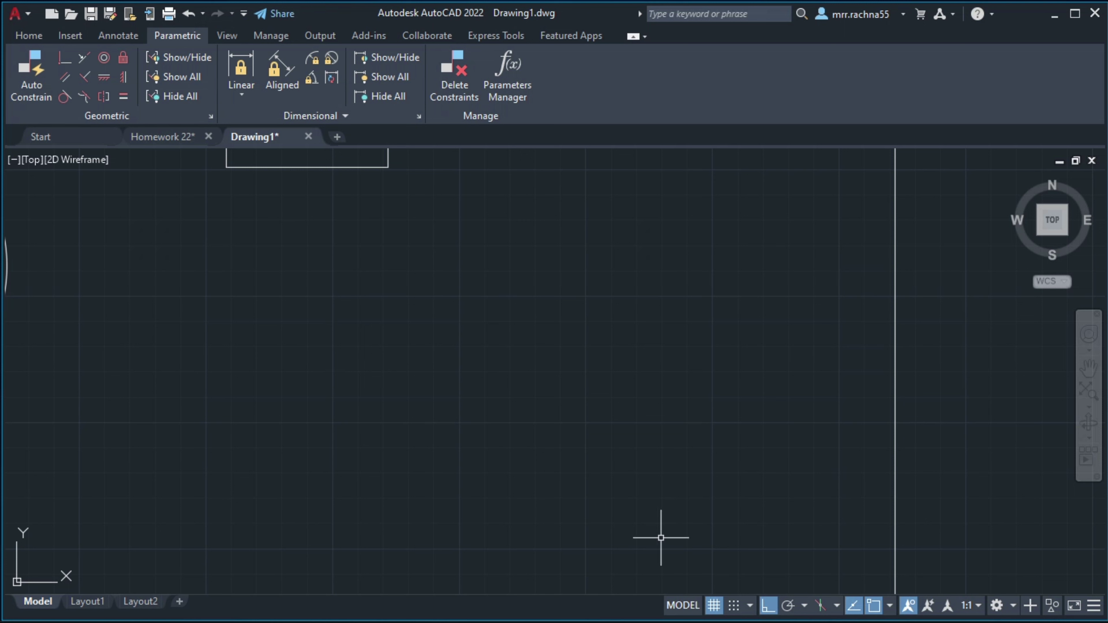
Start RECTANG and set its corner fillet radius to 500.
type("re")
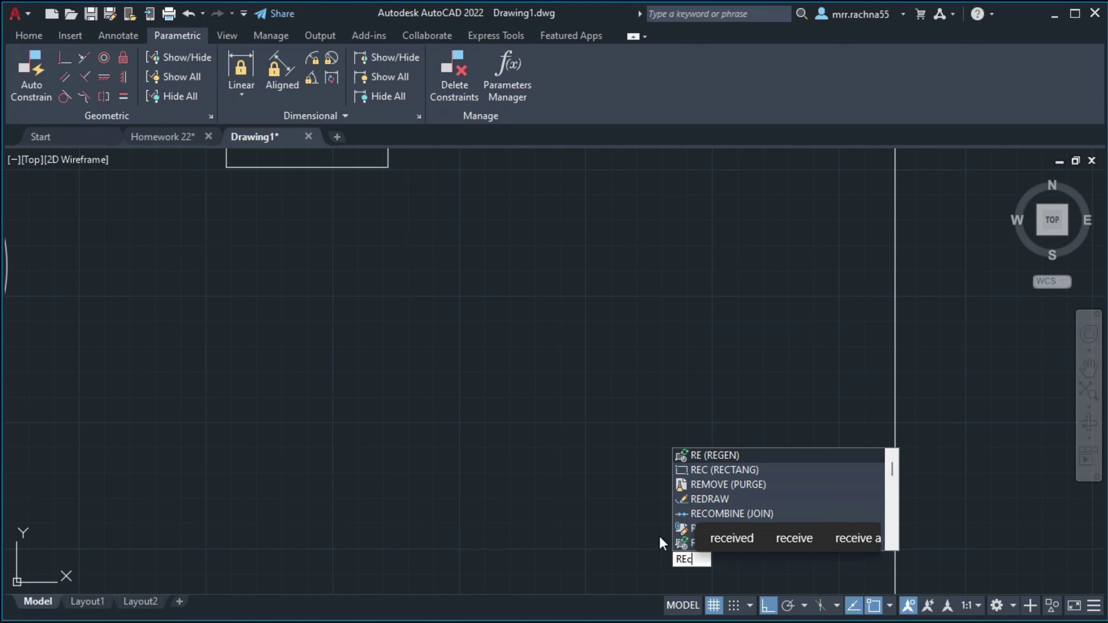
type("c")
key("Return")
type("f")
key("Return")
left_click(504, 361)
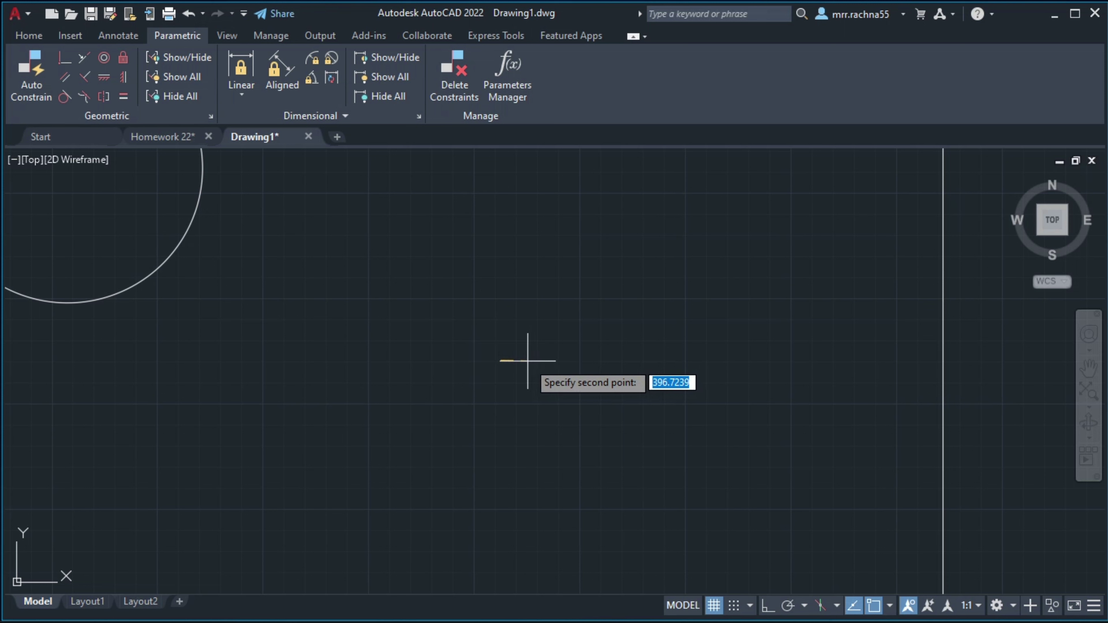
type("5")
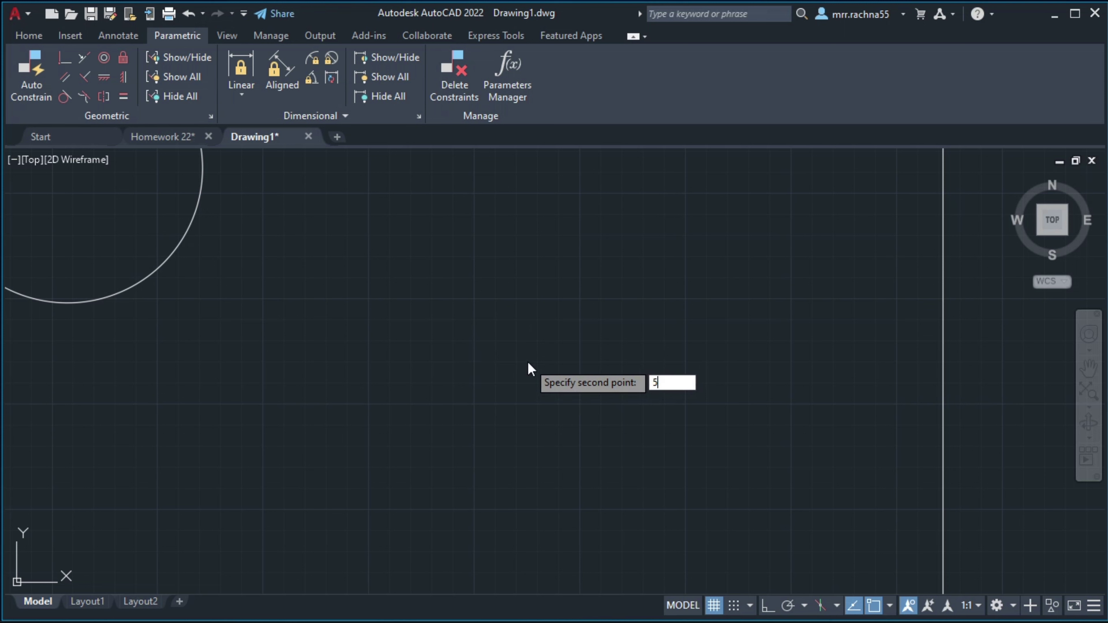
type("00")
key("Tab")
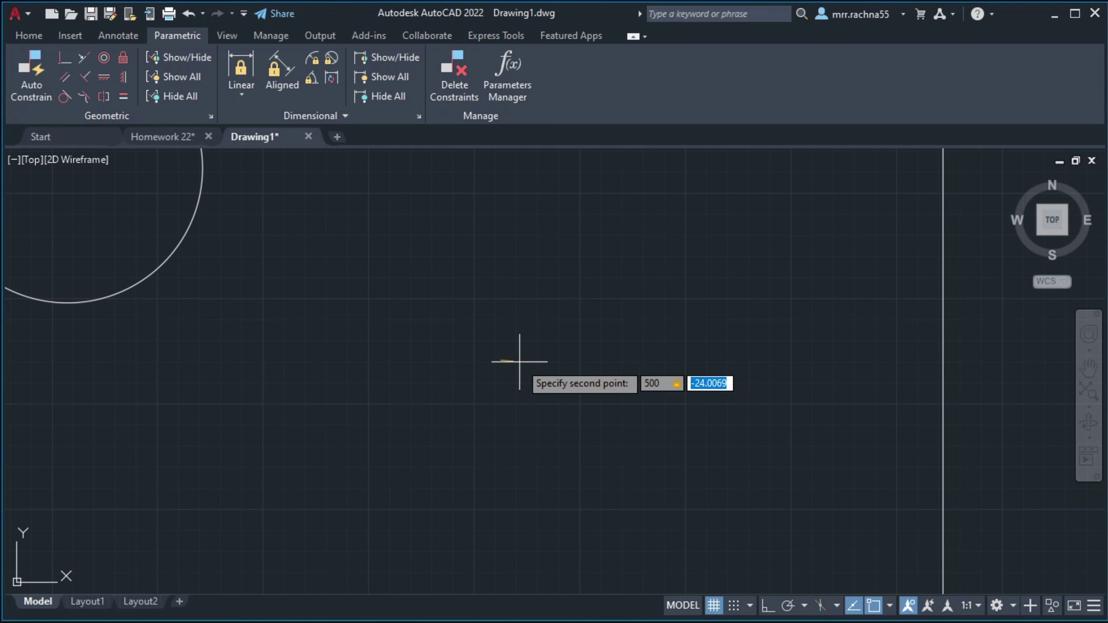
type("500")
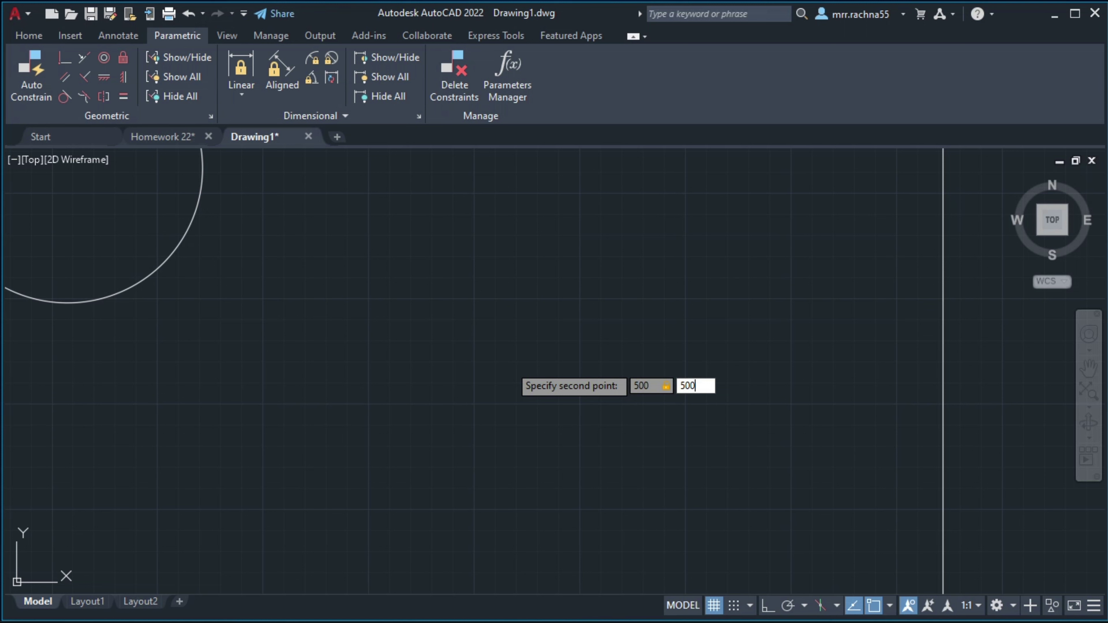
key("Return")
Place the 4000 by 1500 rounded rectangle below the 2000 by 500 rectangle.
left_click(507, 360)
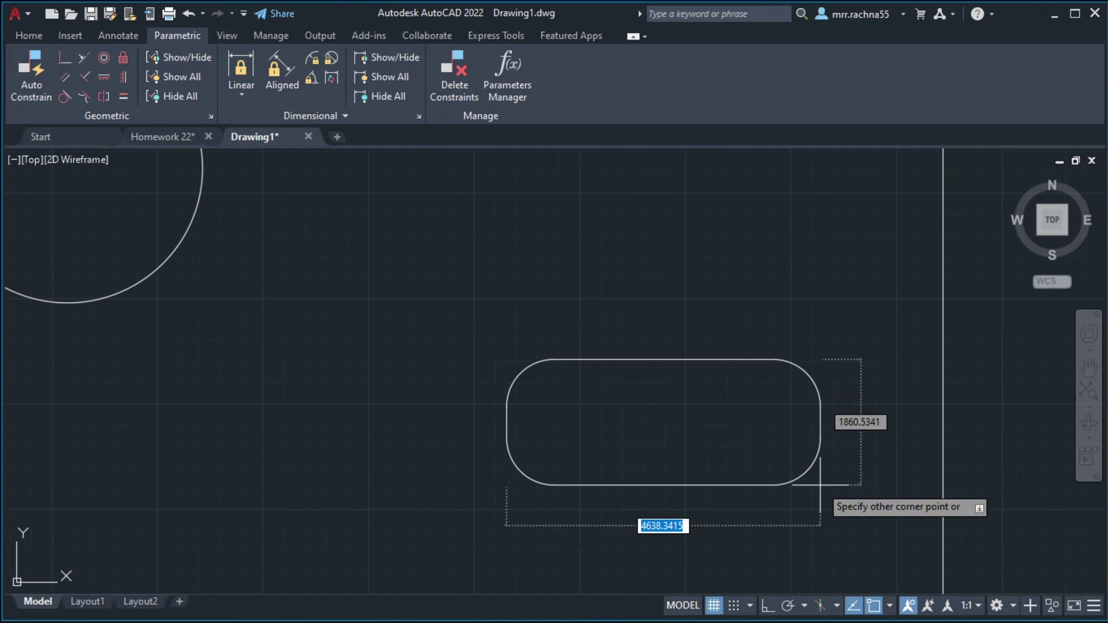
type("4000")
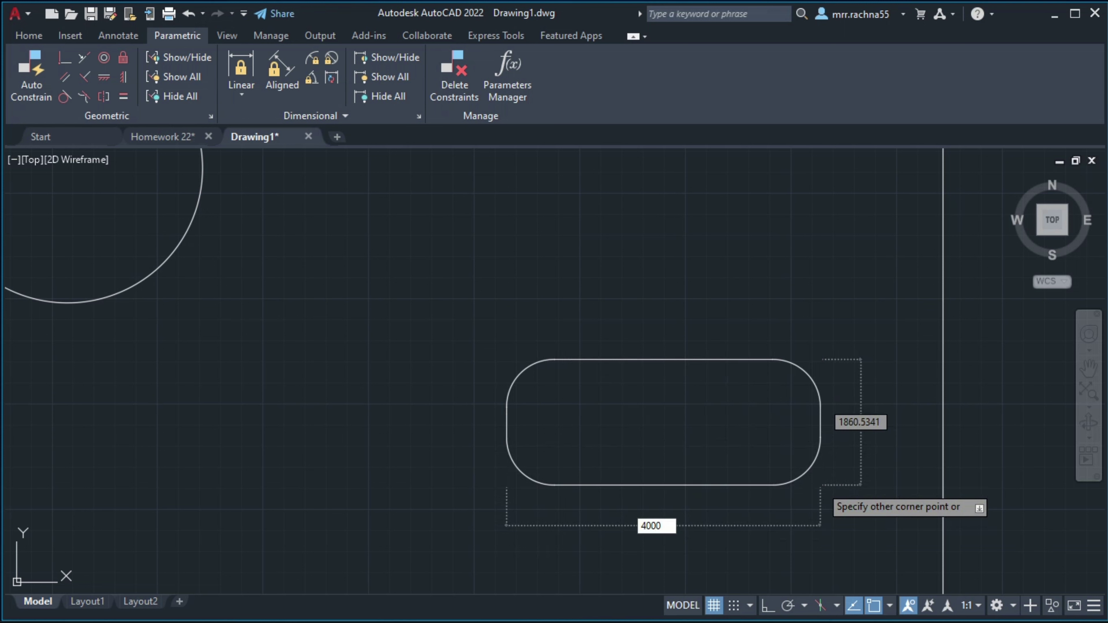
key("Tab")
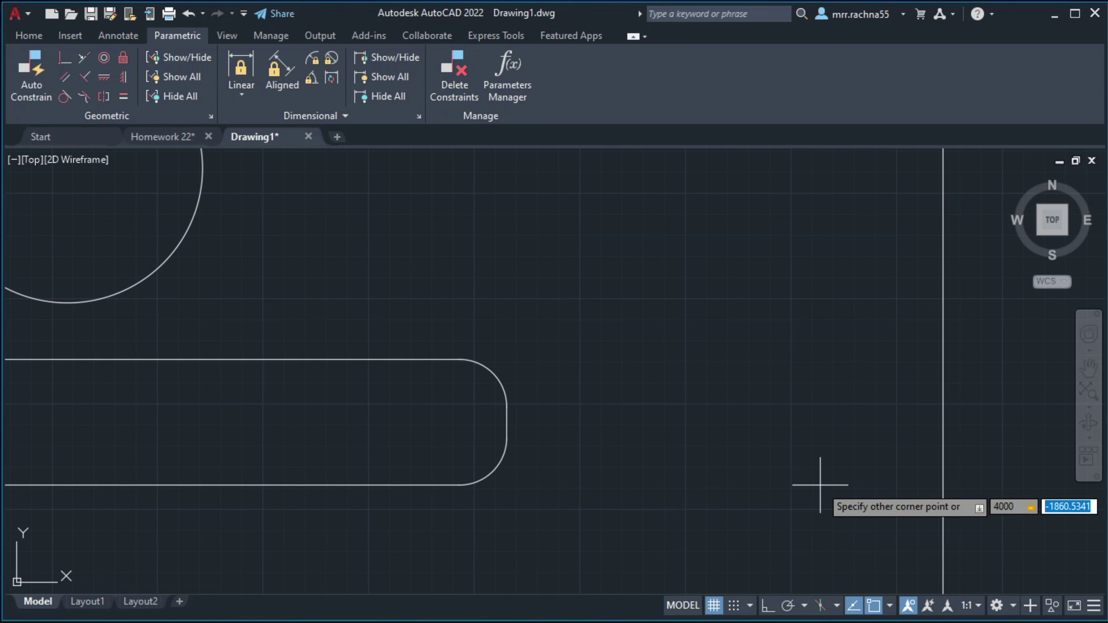
type("1500")
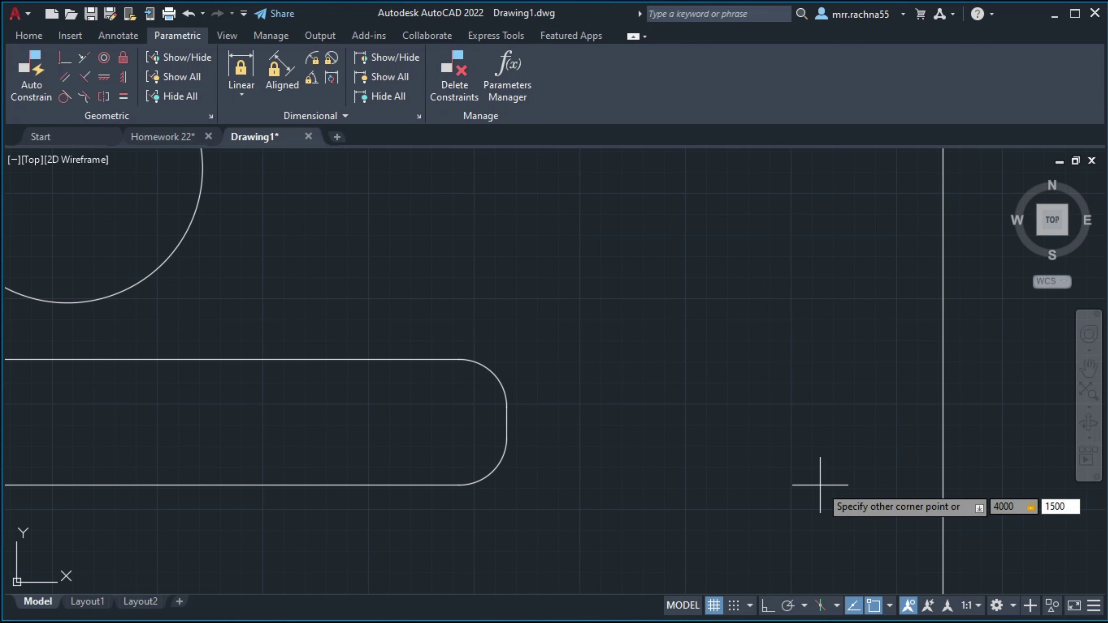
key("Return")
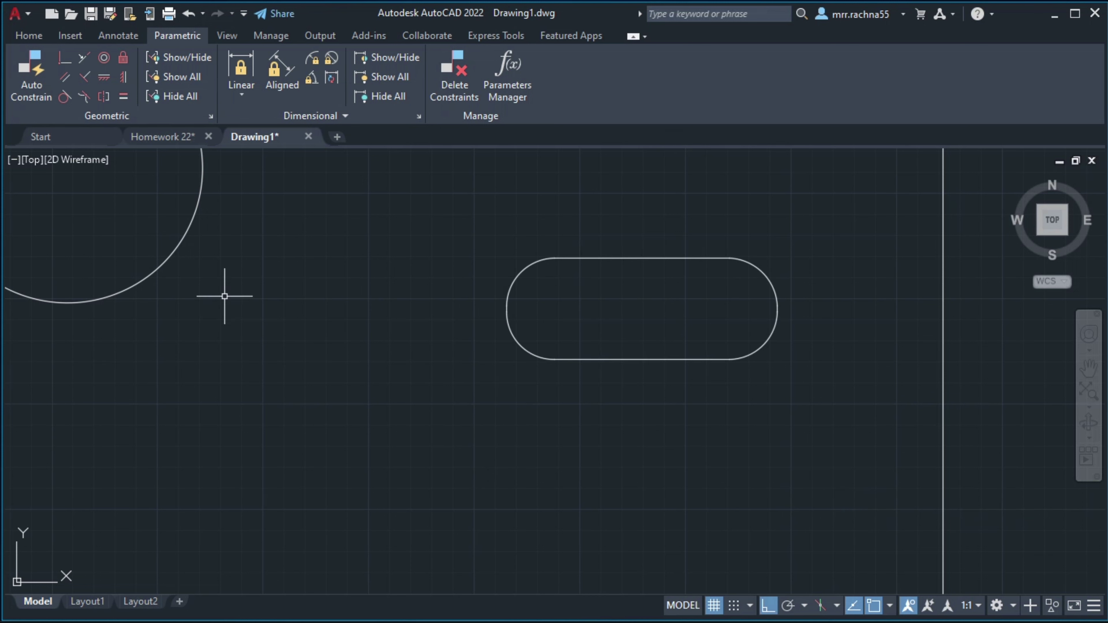
scroll(659, 311, "up", 4)
middle_click_drag(659, 311, 547, 396)
scroll(507, 436, "down", 2)
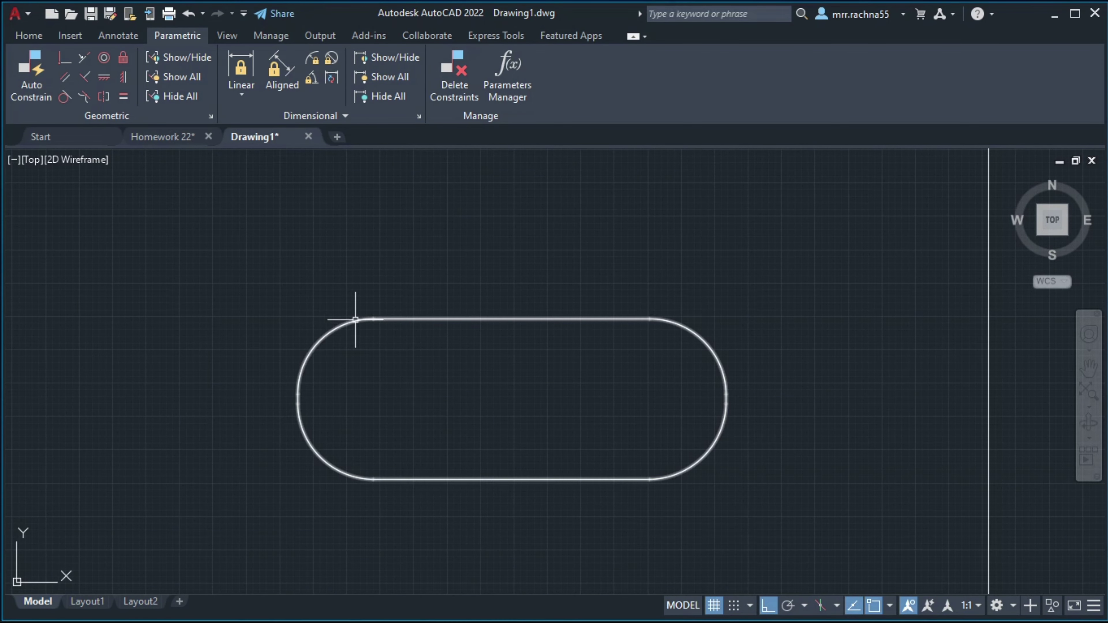
middle_click_drag(404, 348, 411, 512)
scroll(413, 437, "down", 2)
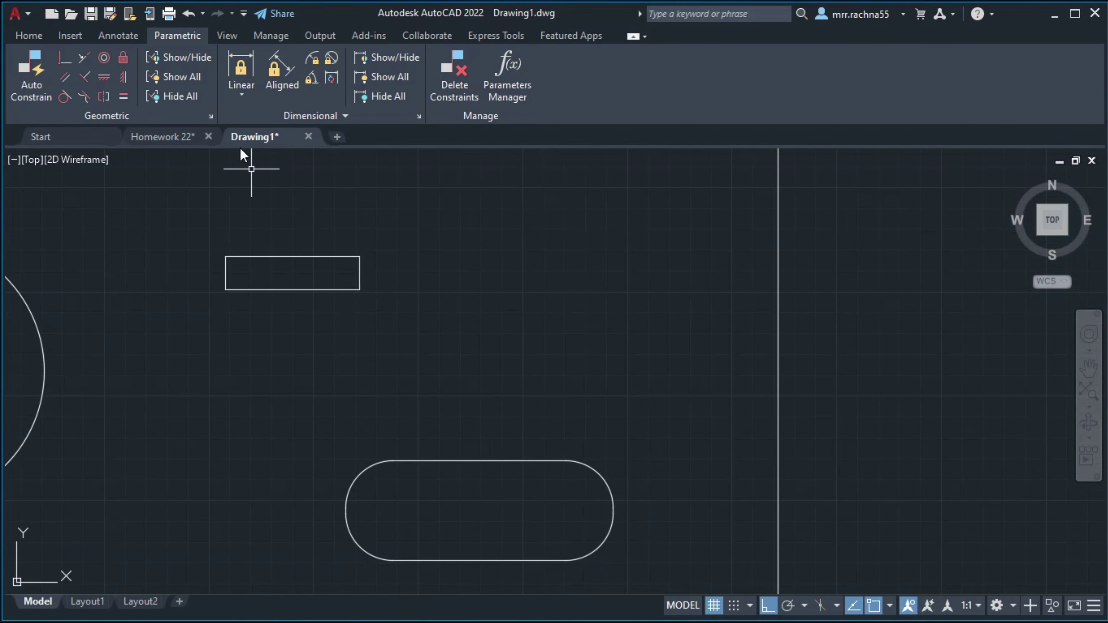
scroll(423, 351, "up", 2)
mouse_move(420, 349)
middle_mouse_down()
mouse_move(473, 385)
mouse_move(409, 355)
middle_mouse_up()
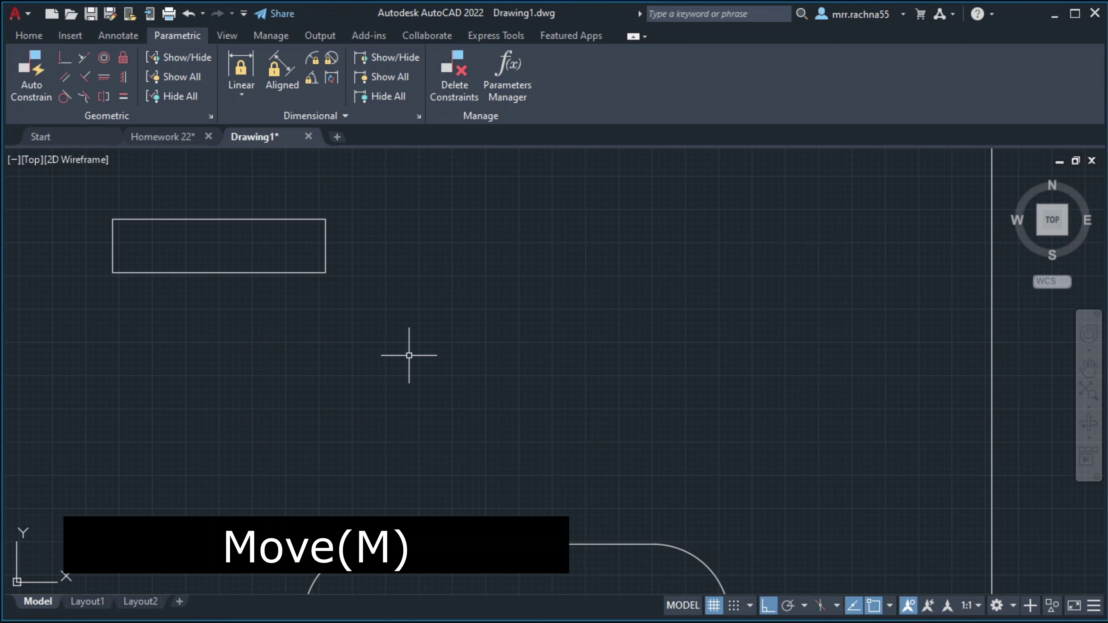
Move the 2000 by 500 rectangle by its corner to just above the slot, with Ortho off.
type("M")
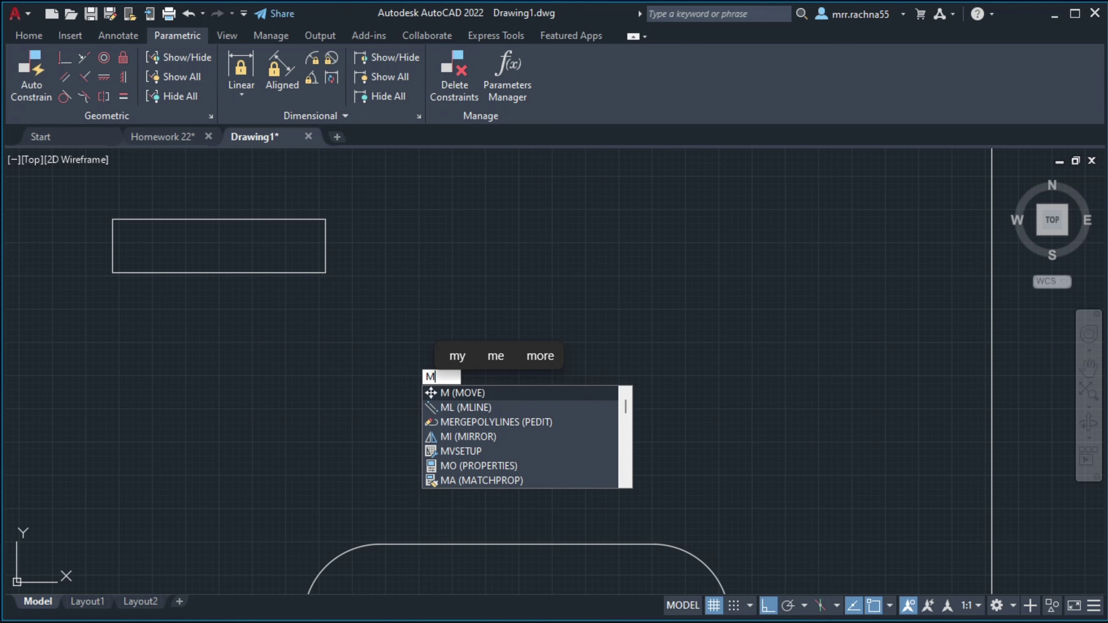
key("Return")
middle_click_drag(220, 322, 479, 393)
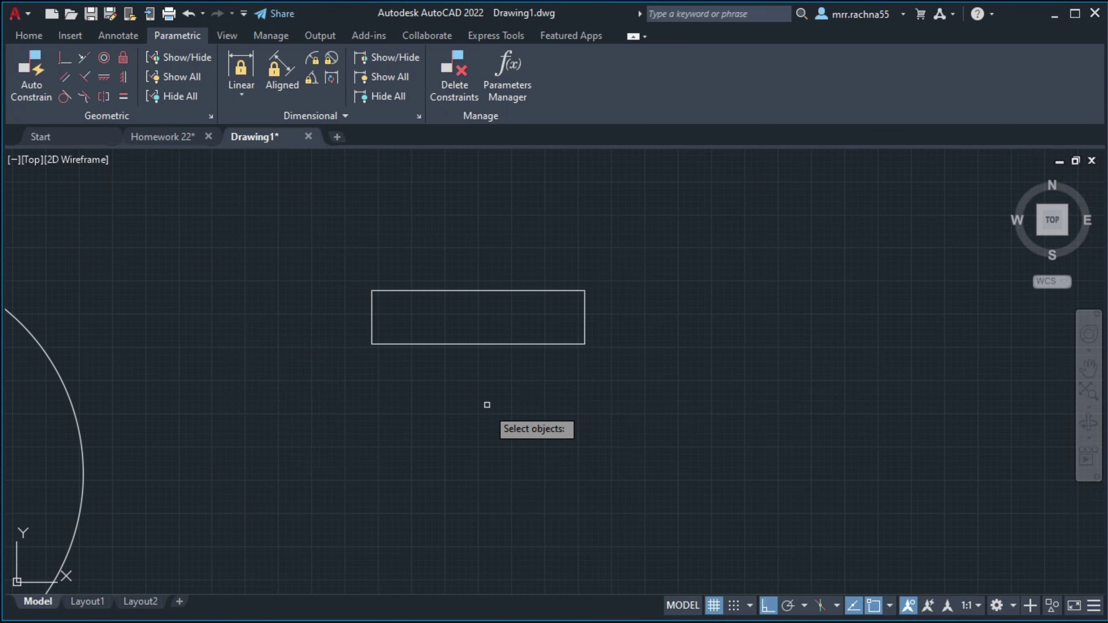
mouse_move(353, 245)
left_mouse_down()
mouse_move(348, 367)
mouse_move(392, 183)
left_mouse_up()
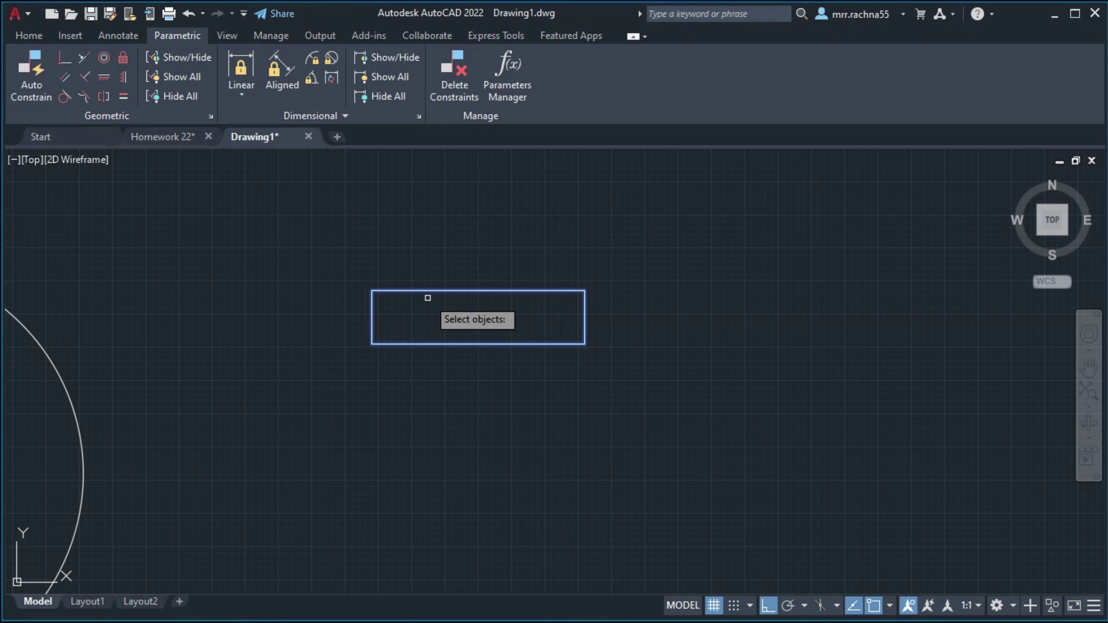
key("Return")
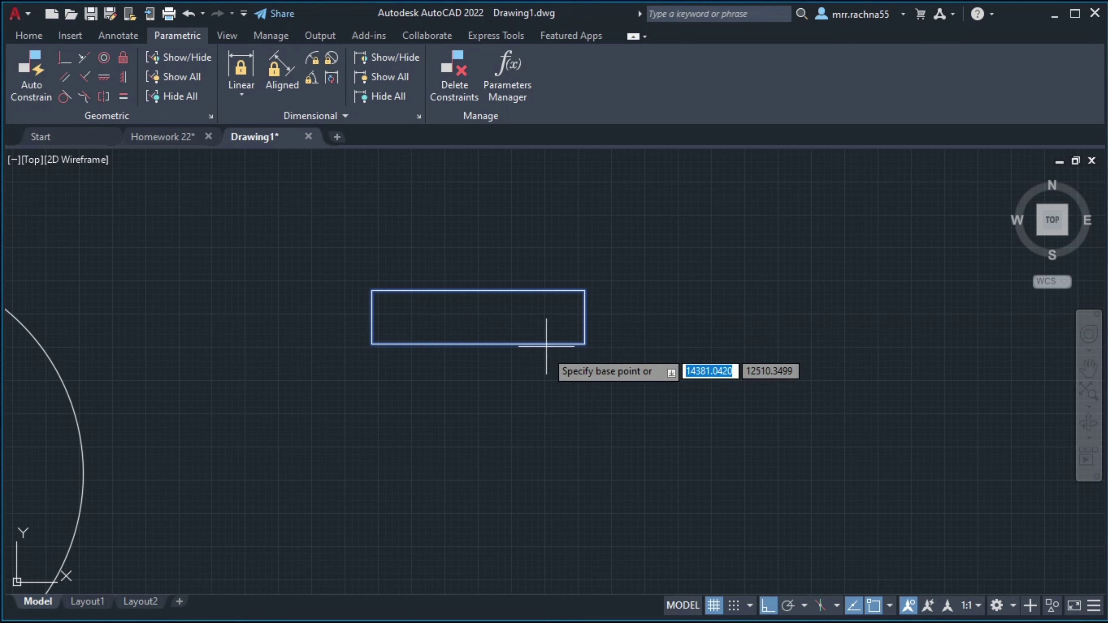
left_click(585, 344)
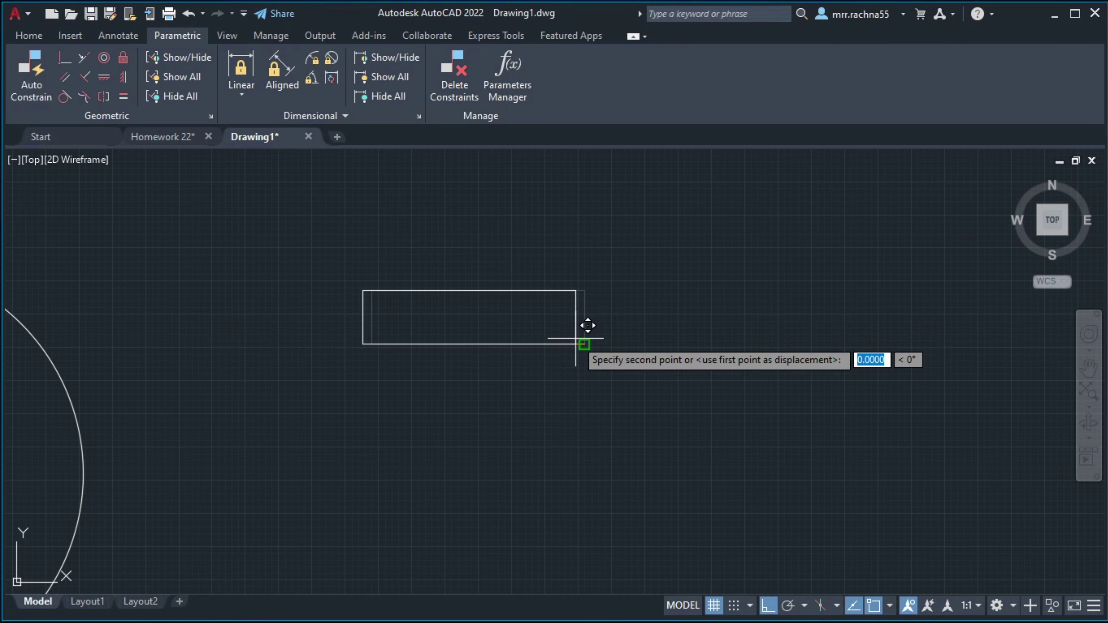
left_click(768, 606)
middle_click_drag(771, 469, 479, 376)
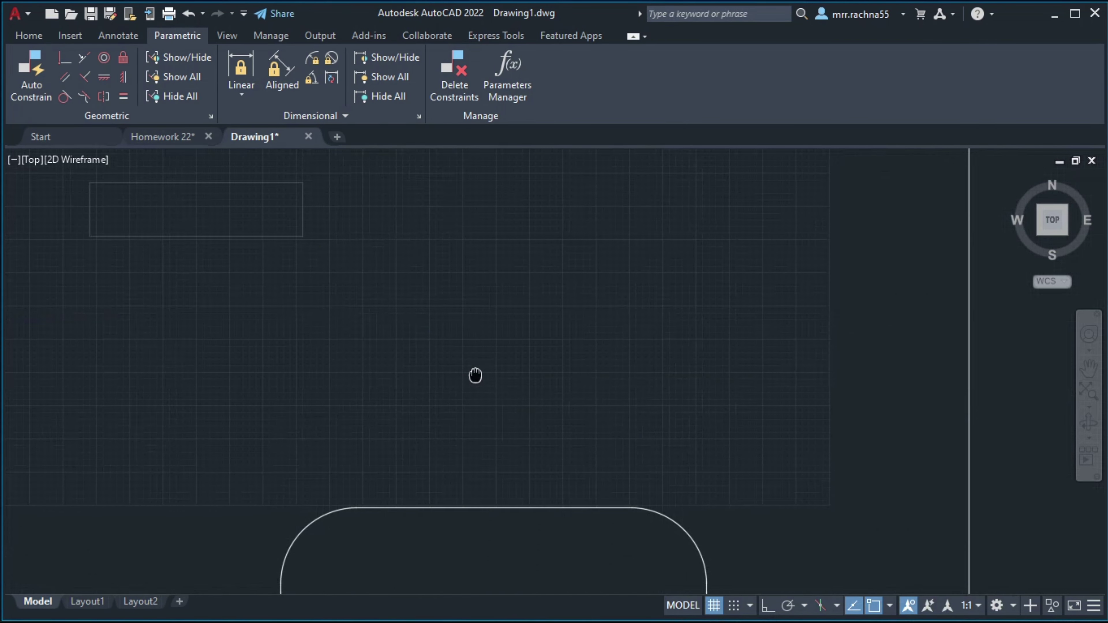
left_click(620, 437)
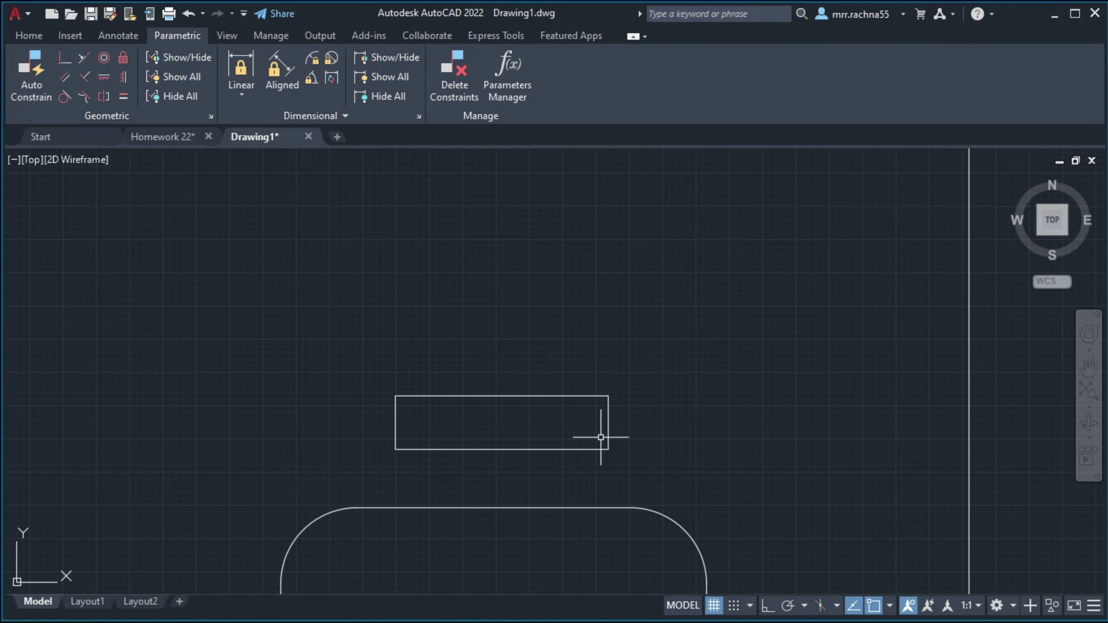
Pan and zoom to frame the moved rectangle and the slot together.
scroll(606, 441, "up", 1)
scroll(646, 303, "down", 1)
middle_click_drag(621, 314, 568, 451)
scroll(493, 414, "up", 2)
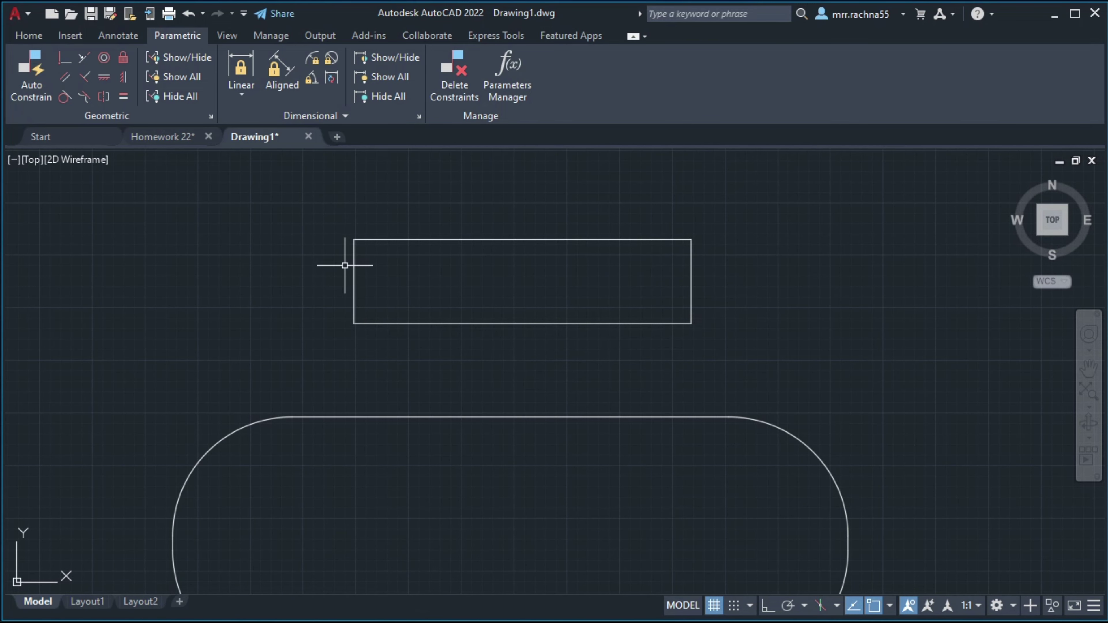
middle_click_drag(428, 470, 458, 341)
scroll(458, 341, "up", 1)
scroll(549, 378, "down", 3)
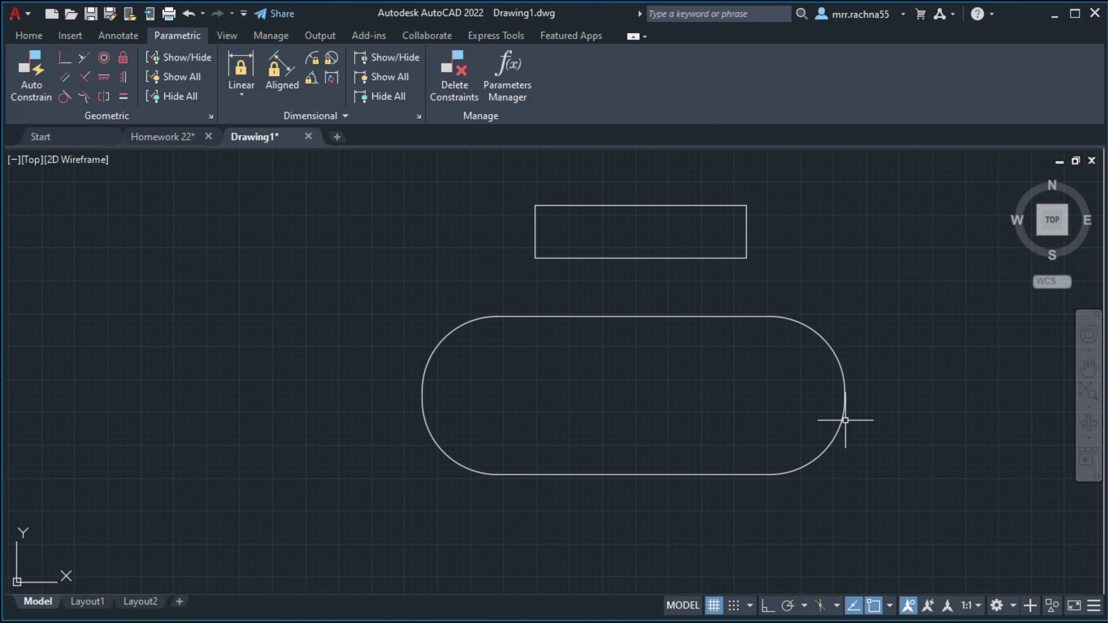
middle_click_drag(840, 459, 683, 453)
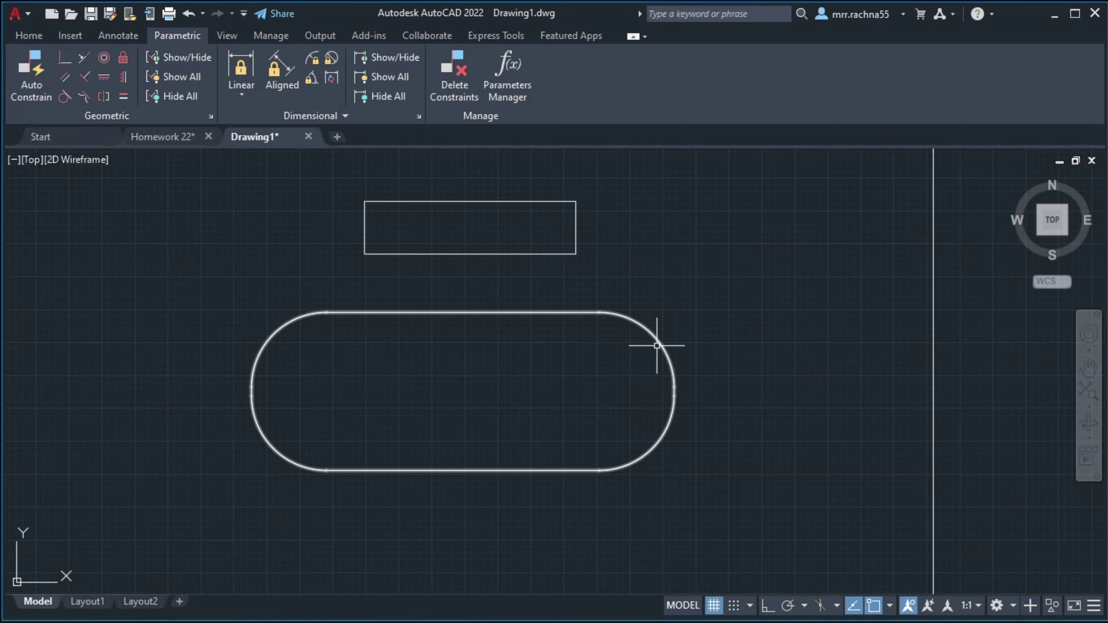
scroll(472, 395, "down", 2)
mouse_move(472, 396)
middle_mouse_down()
mouse_move(497, 258)
mouse_move(519, 346)
middle_mouse_up()
middle_click_drag(475, 403, 520, 370)
scroll(520, 370, "up", 2)
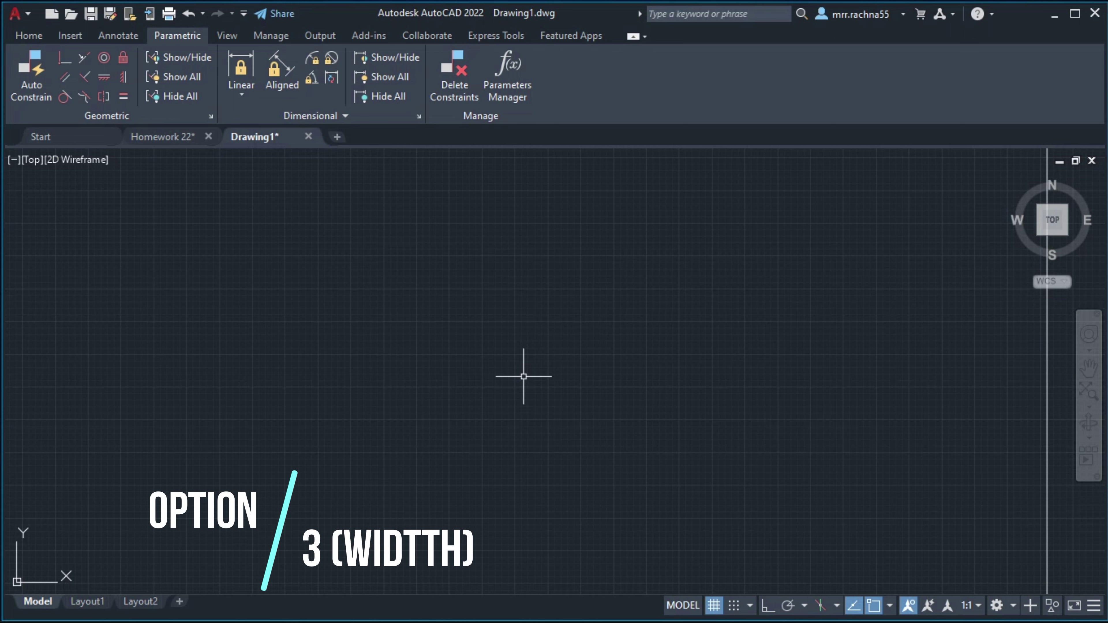
Draw a rounded rectangle with a 200-wide outline below the slot by picking two corners.
scroll(418, 418, "down", 1)
scroll(422, 448, "down", 2)
mouse_move(422, 448)
middle_mouse_down()
mouse_move(410, 544)
mouse_move(425, 452)
mouse_move(446, 386)
mouse_move(463, 376)
middle_mouse_up()
type("e")
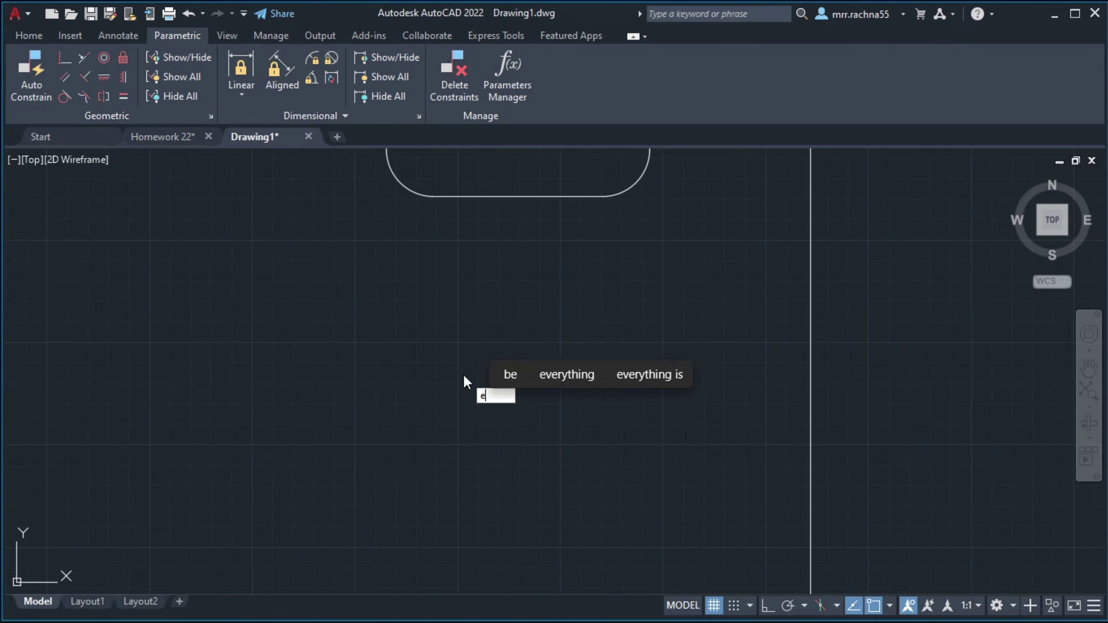
key("BackSpace")
type("RE")
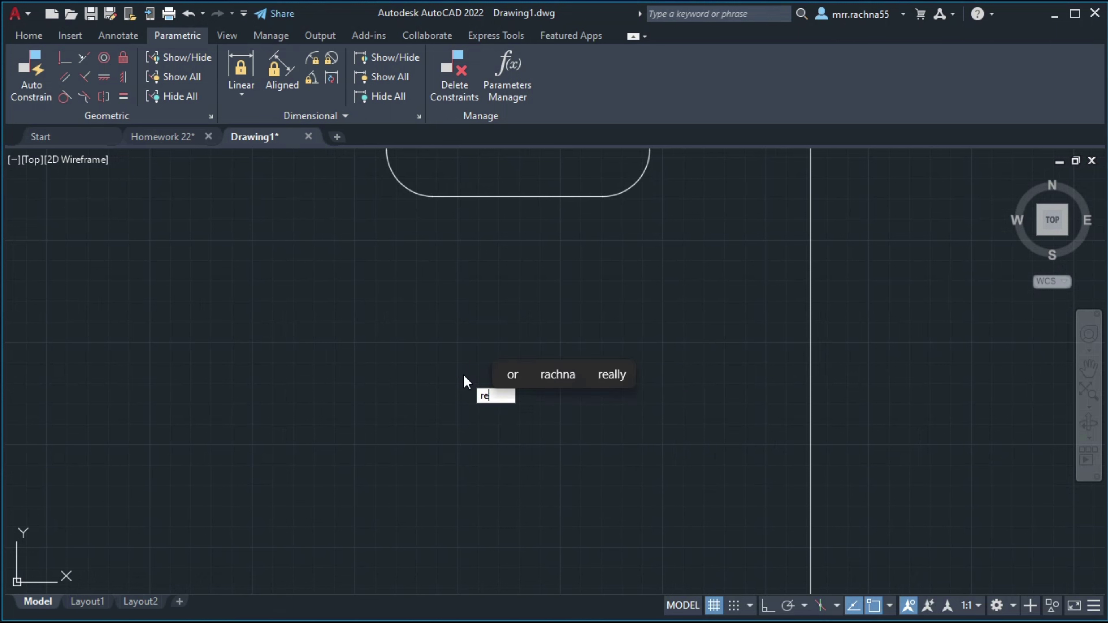
type("C")
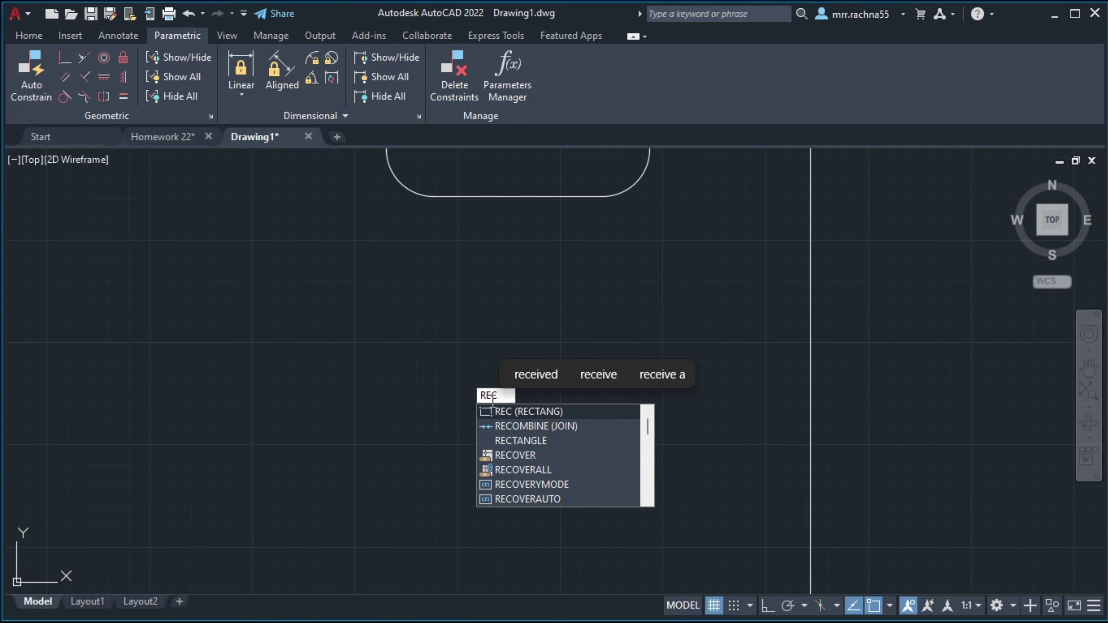
left_click(479, 408)
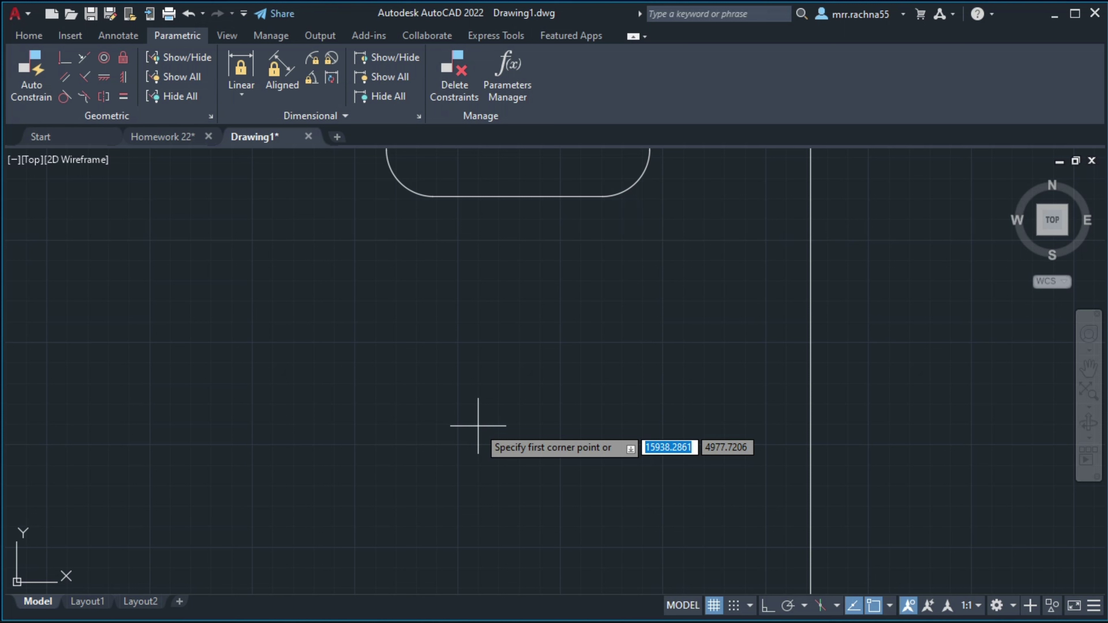
type("w")
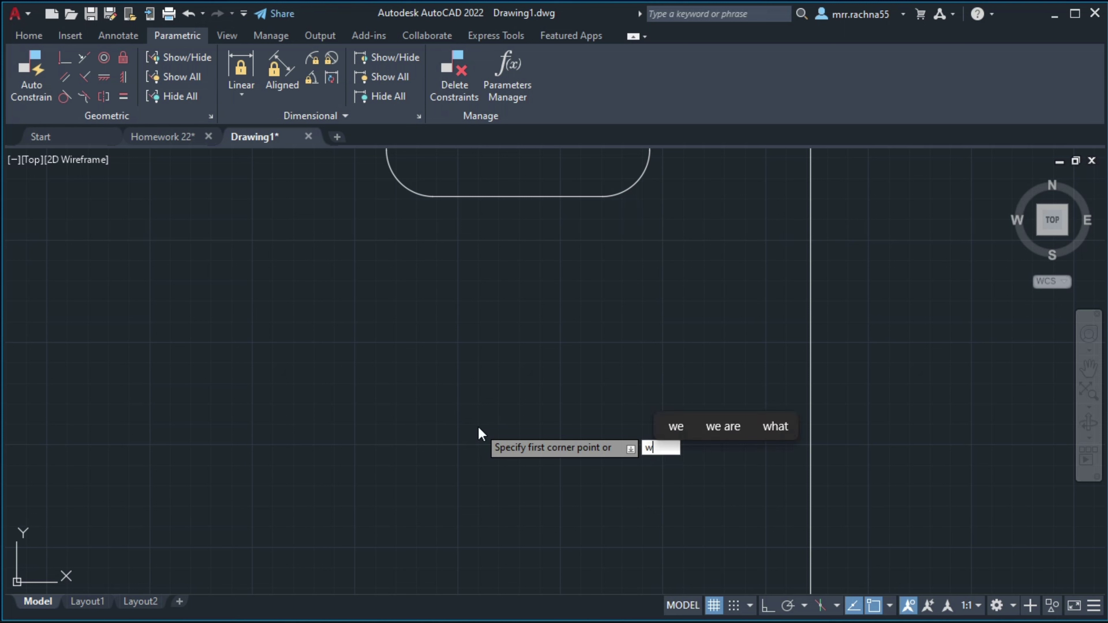
key("Return")
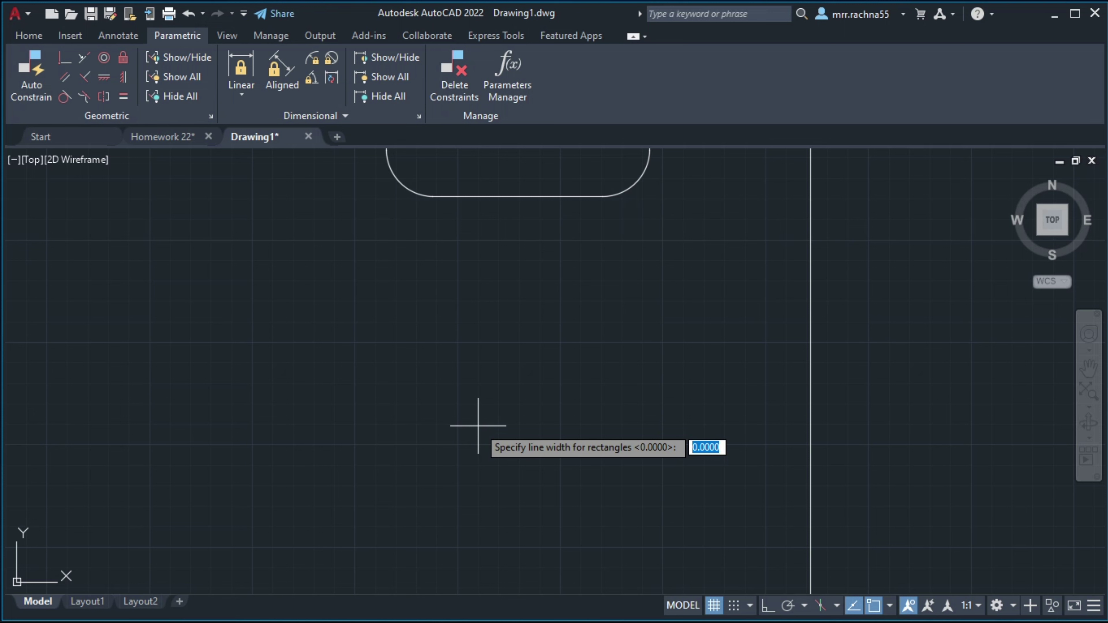
type("200")
key("Return")
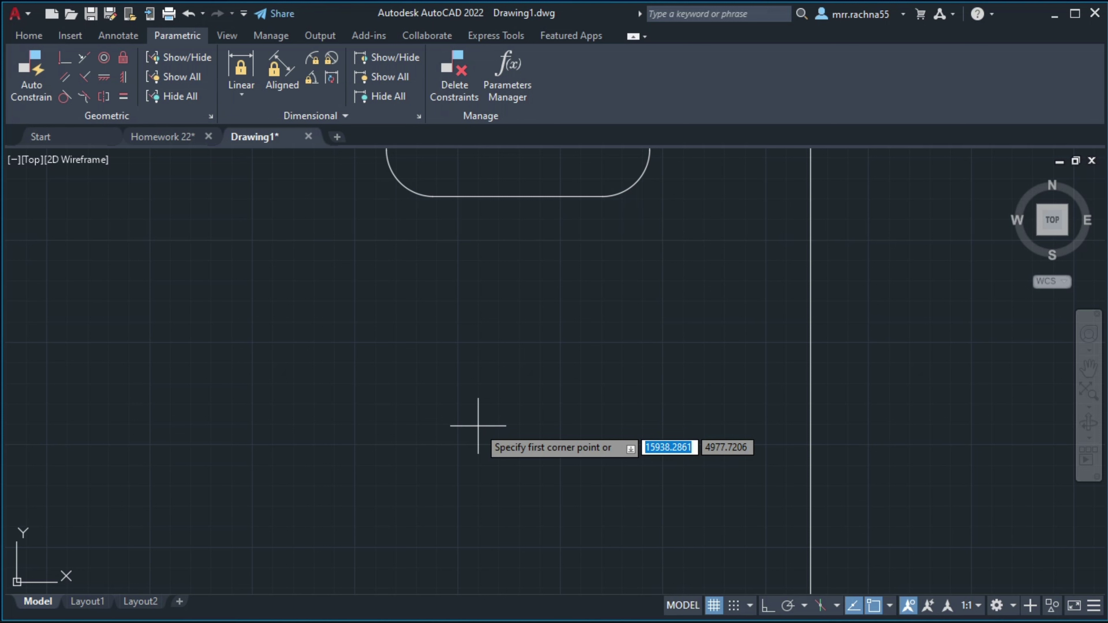
left_click(379, 389)
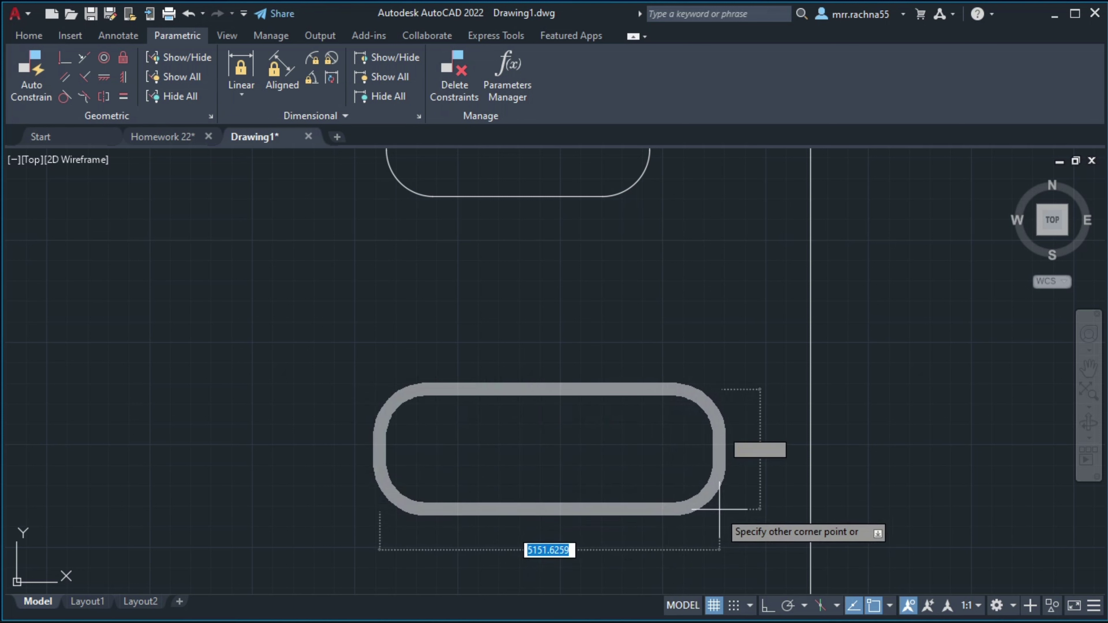
middle_click_drag(700, 527, 507, 498)
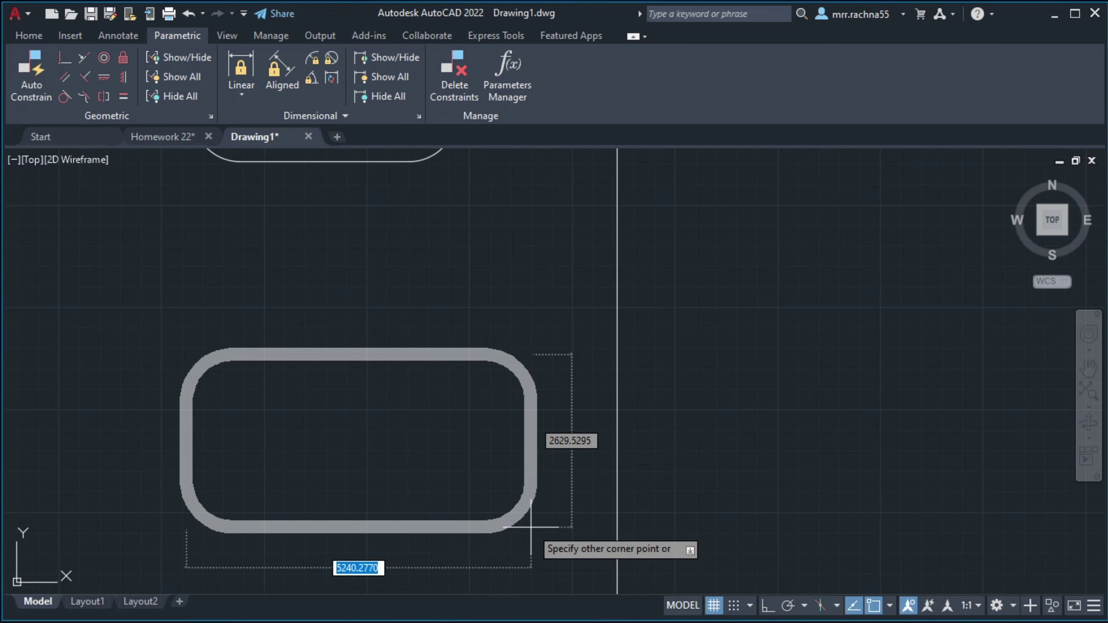
left_click(581, 515)
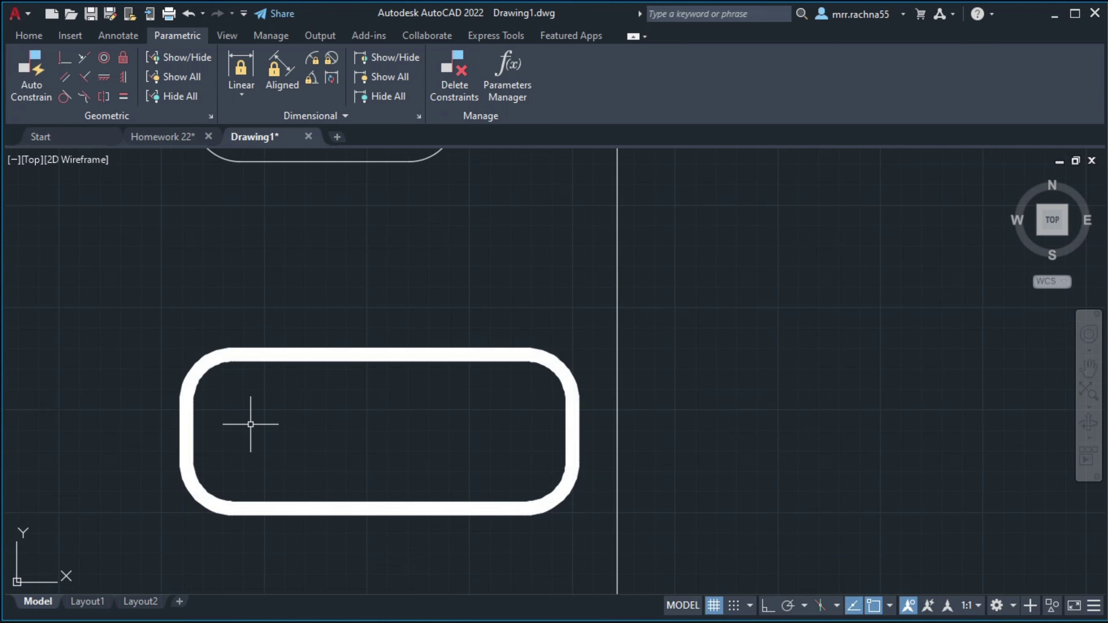
middle_click_drag(247, 425, 474, 431)
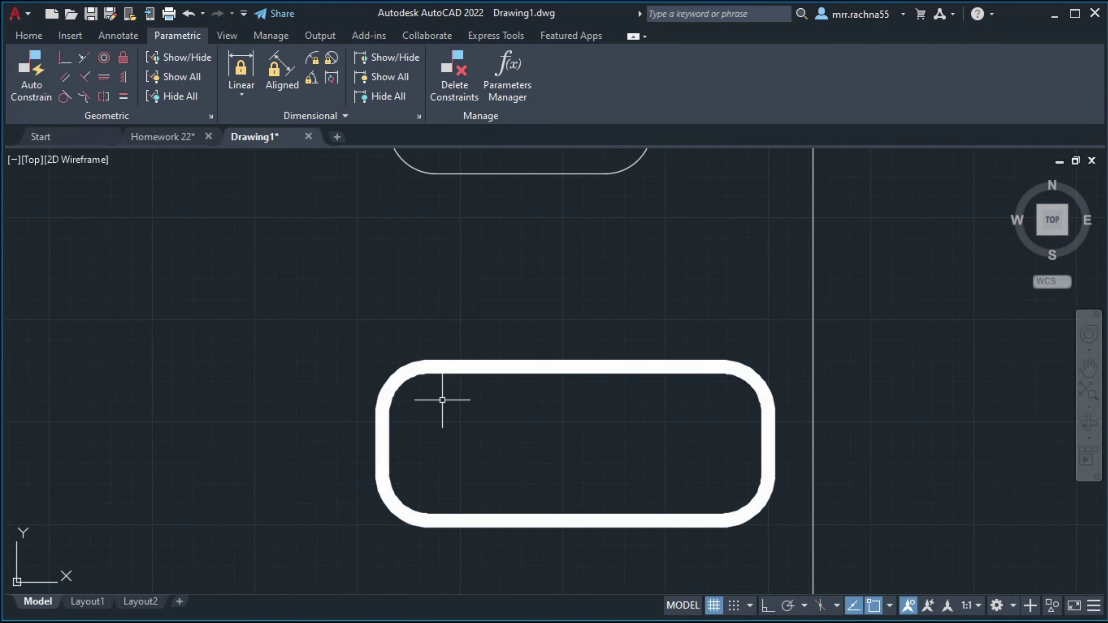
scroll(441, 395, "up", 5)
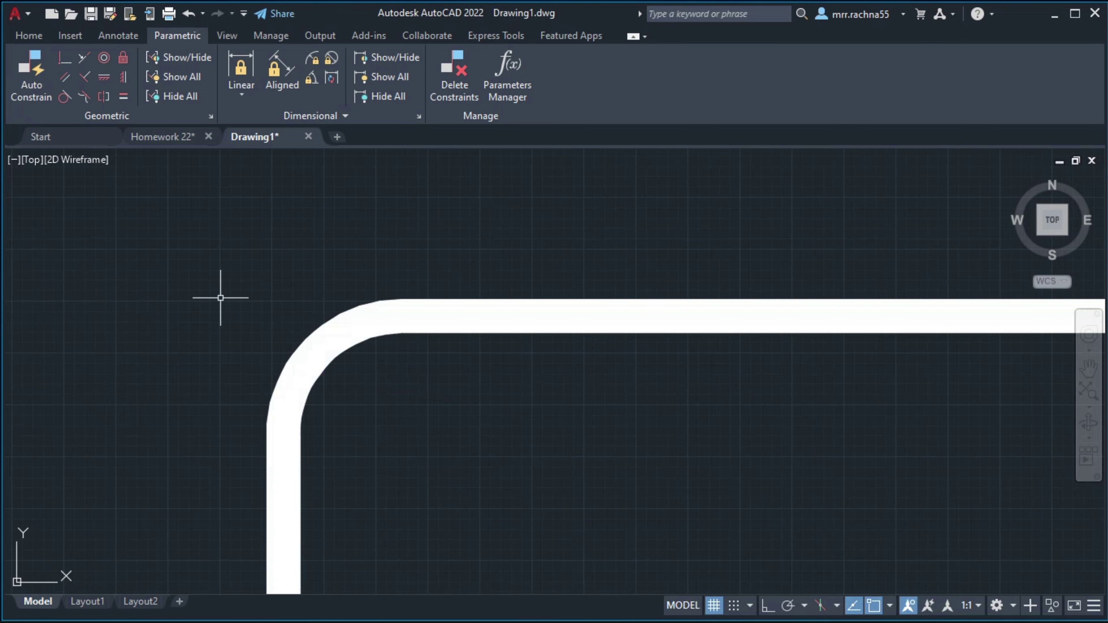
middle_click_drag(624, 340, 522, 230)
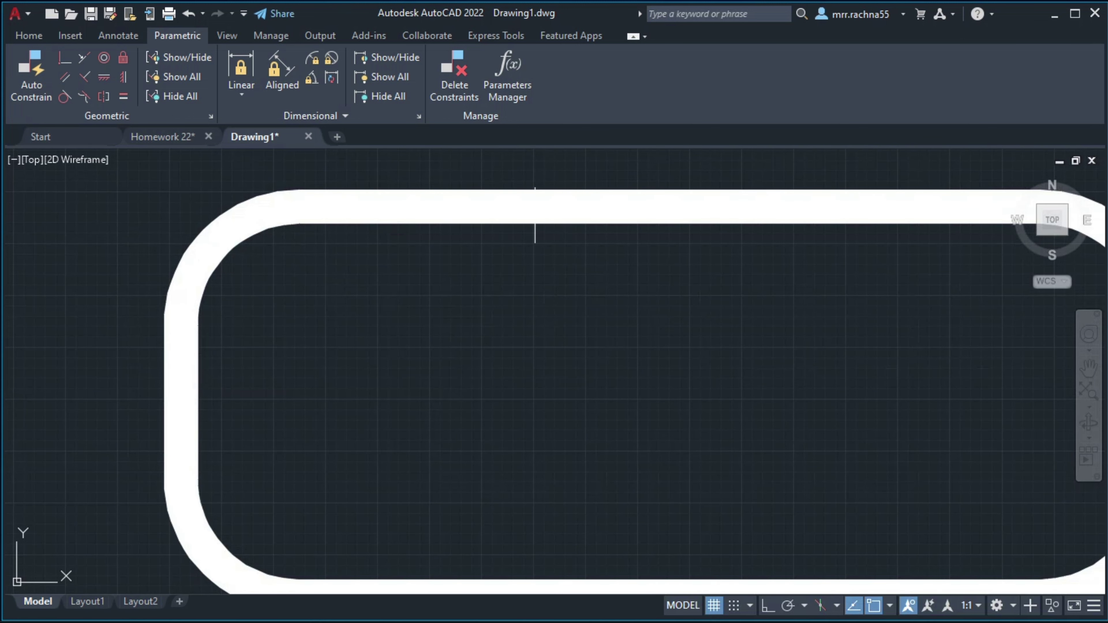
scroll(554, 236, "down", 2)
middle_click_drag(432, 289, 384, 255)
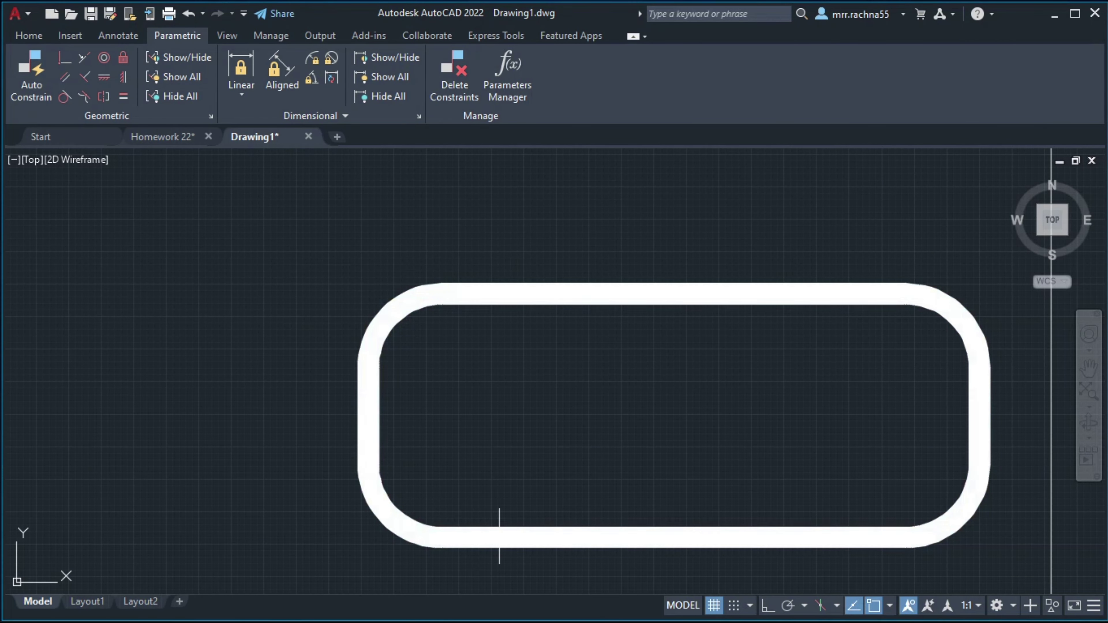
scroll(739, 398, "down", 2)
scroll(740, 399, "down", 2)
mouse_move(740, 398)
middle_mouse_down()
mouse_move(497, 359)
mouse_move(525, 371)
mouse_move(619, 342)
mouse_move(599, 396)
mouse_move(519, 416)
mouse_move(484, 397)
mouse_move(694, 396)
middle_mouse_up()
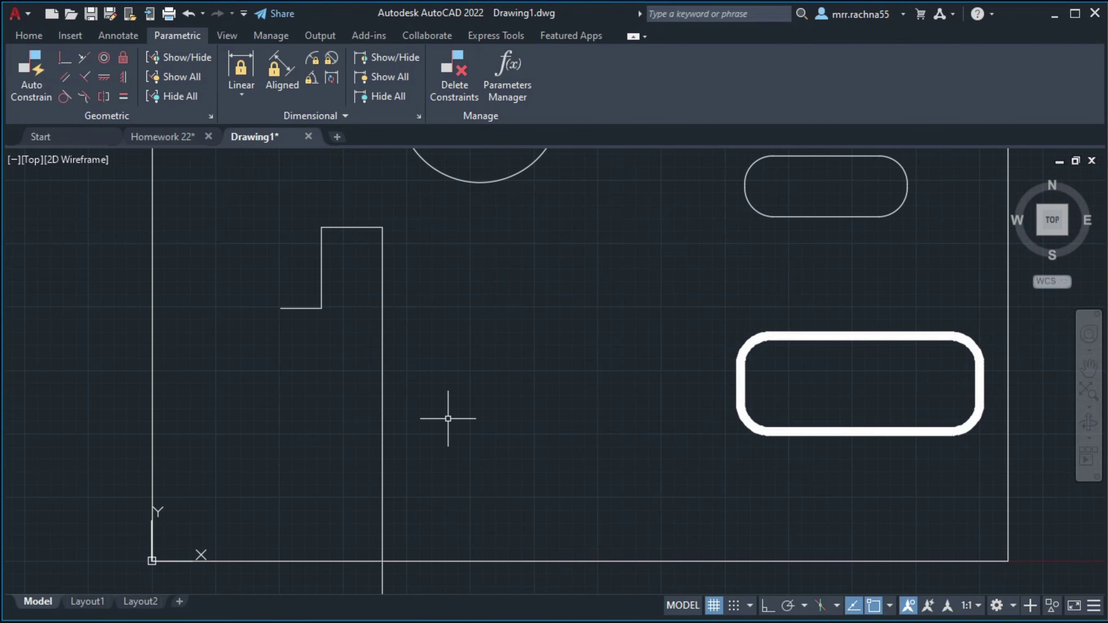
scroll(662, 311, "up", 2)
middle_click_drag(662, 312, 619, 505)
middle_click_drag(568, 366, 580, 491)
scroll(550, 441, "down", 4)
mouse_move(544, 433)
middle_mouse_down()
mouse_move(619, 334)
mouse_move(610, 361)
mouse_move(503, 444)
middle_mouse_up()
scroll(611, 334, "up", 2)
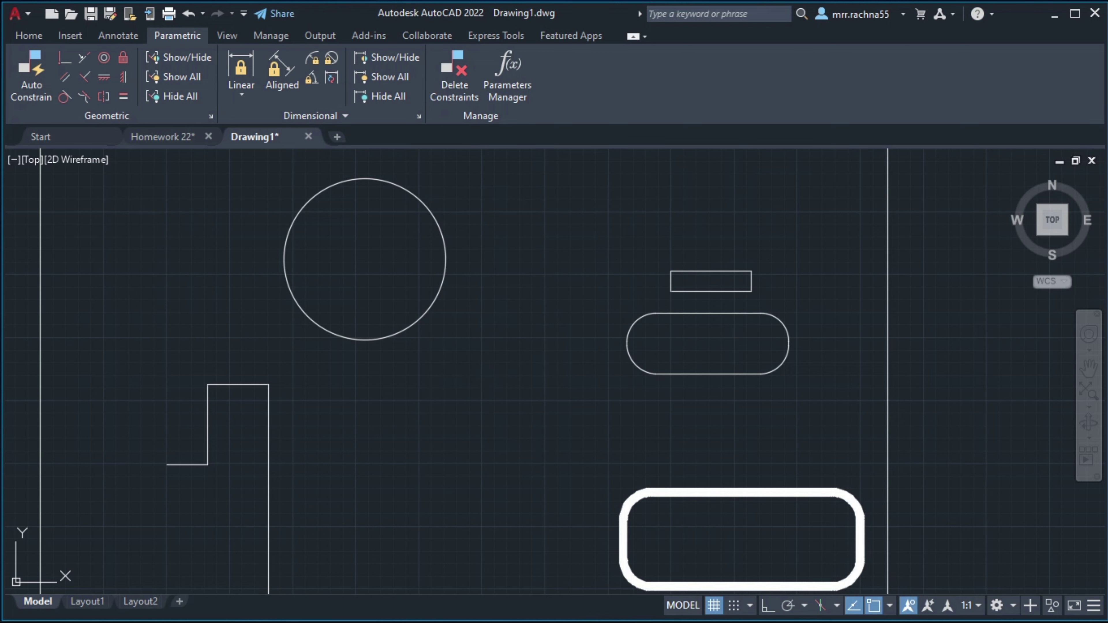
middle_click_drag(488, 375, 447, 345)
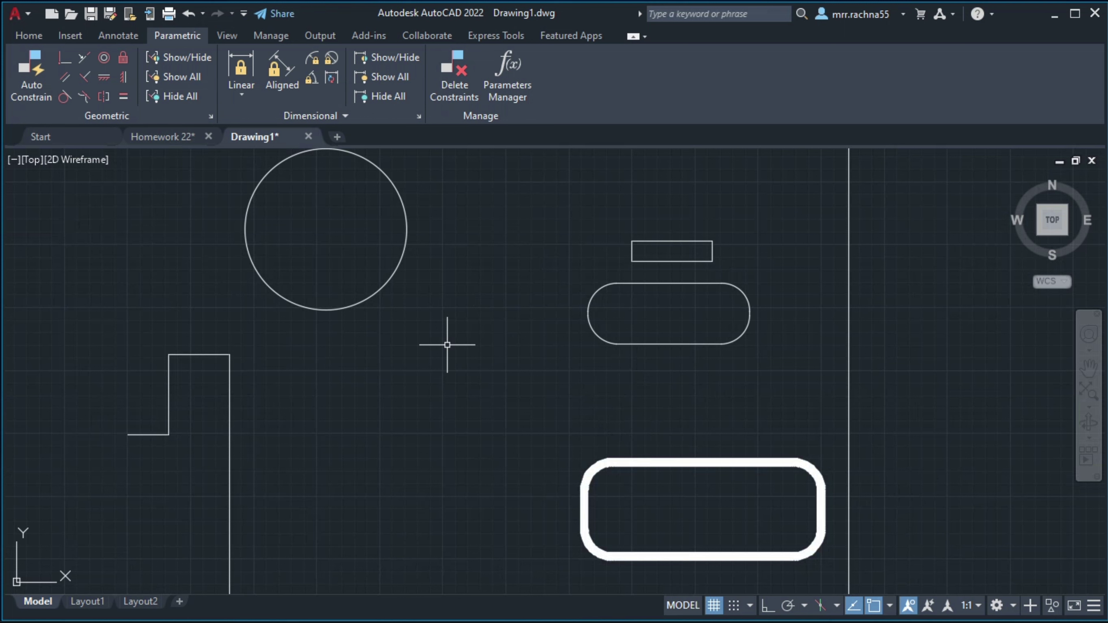
Add a horizontal construction line (XL) just above the thick rounded rectangle.
type("x")
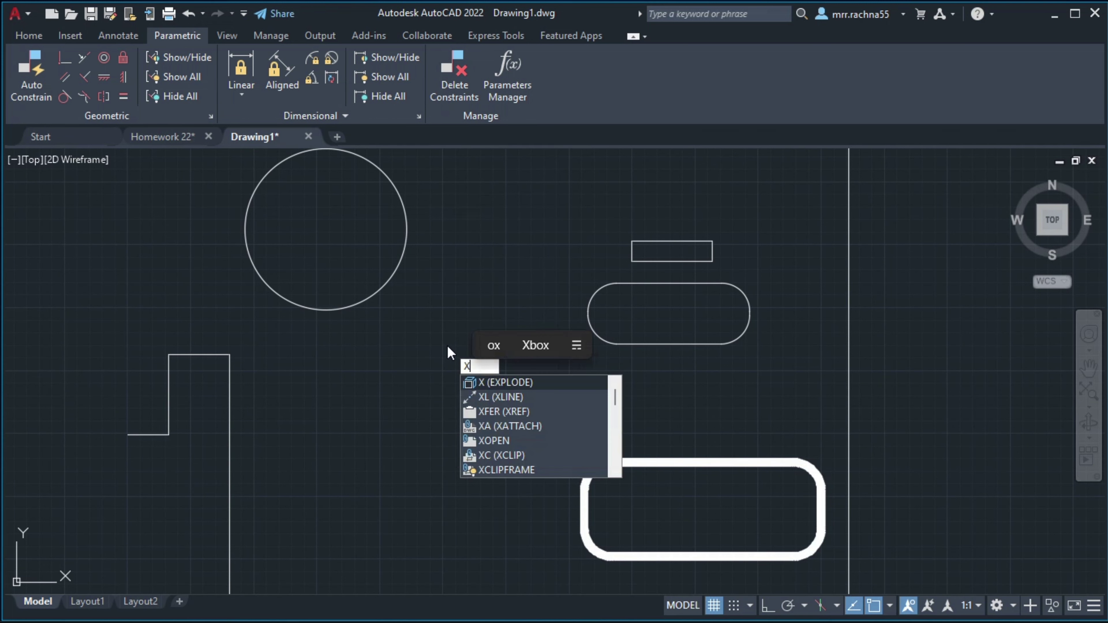
type("l")
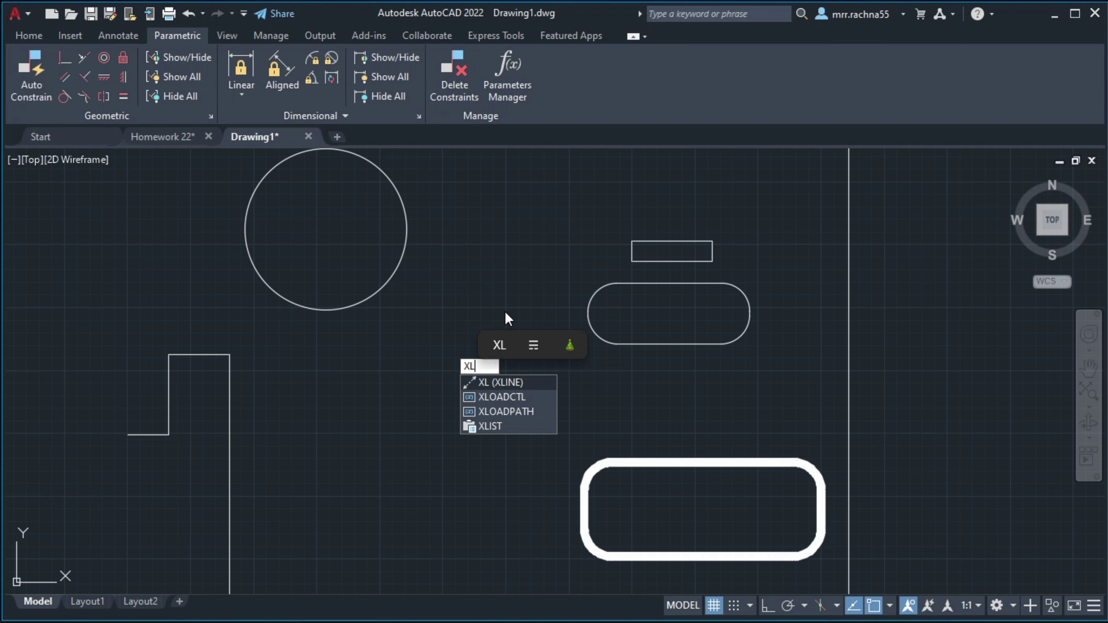
type("h")
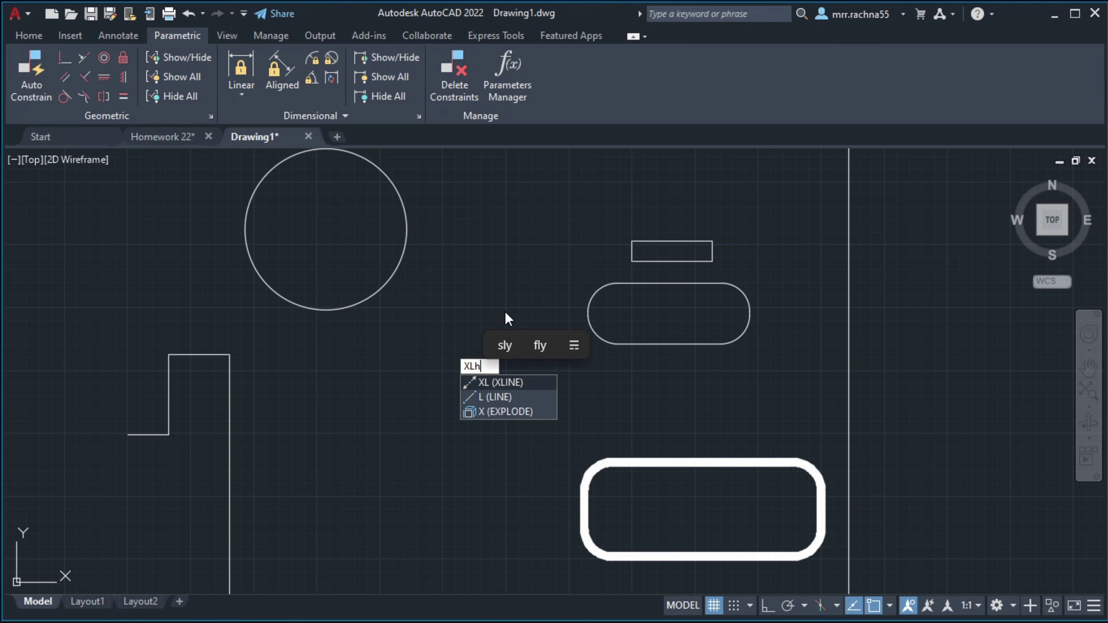
key("BackSpace")
key("Return")
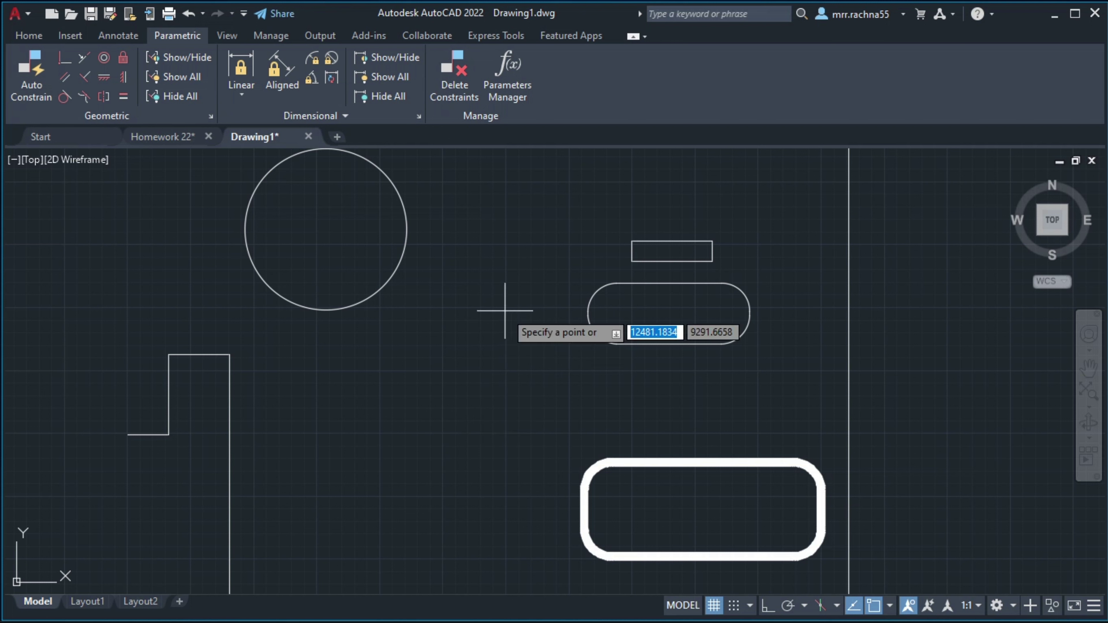
type("h")
key("Return")
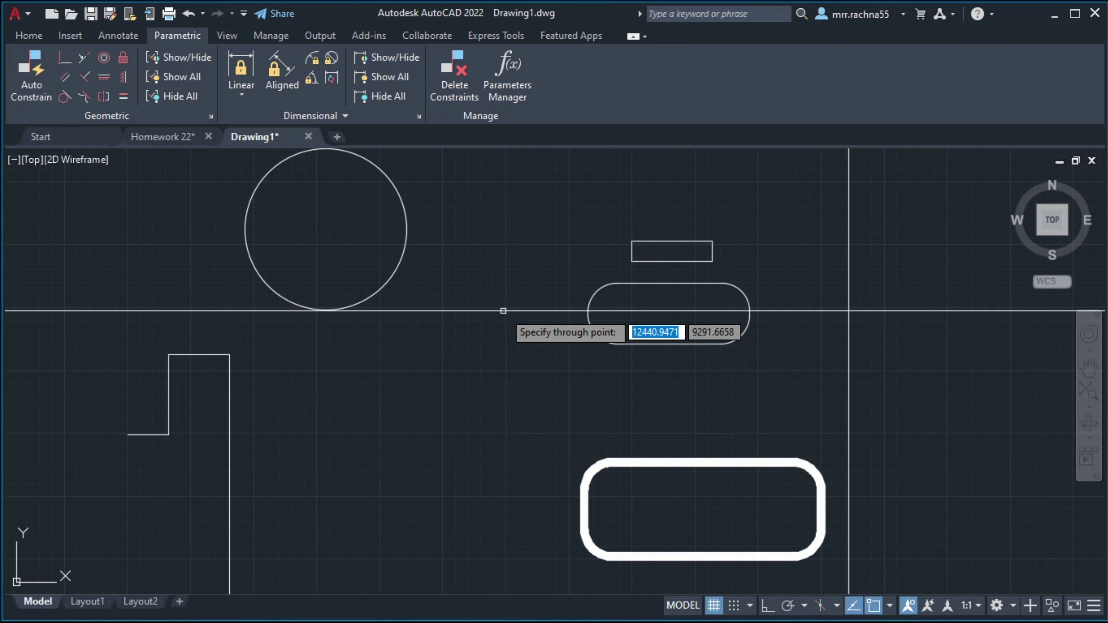
left_click(437, 444)
key("Escape")
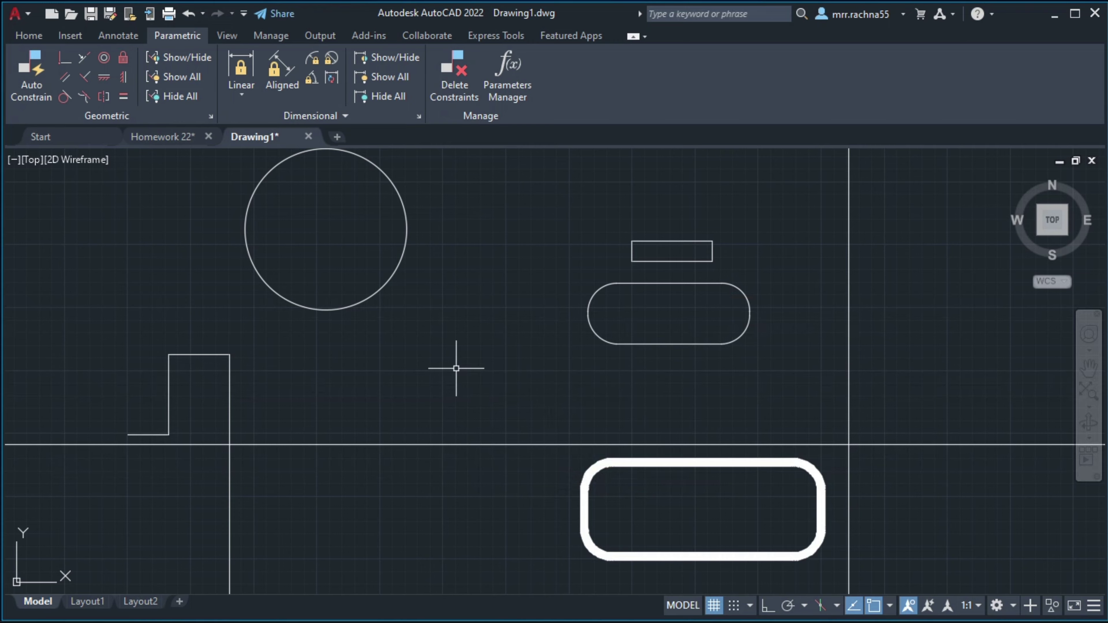
Zoom and pan to recentre the drawing around the new horizontal line.
scroll(455, 369, "down", 6)
scroll(425, 426, "up", 1)
scroll(276, 428, "up", 4)
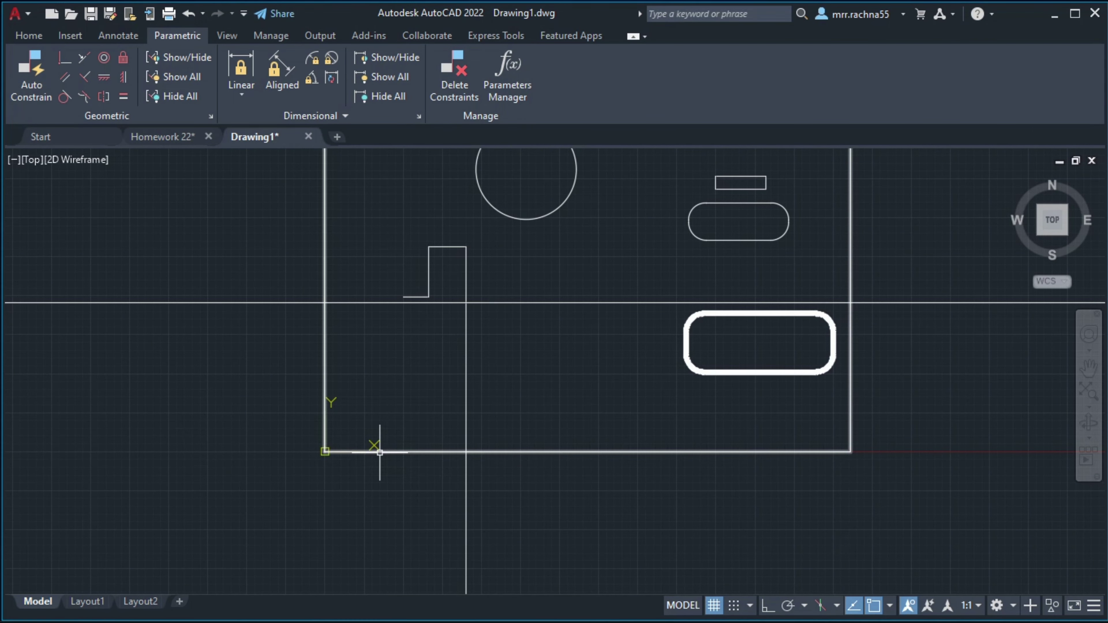
scroll(380, 453, "up", 2)
middle_click_drag(339, 354, 378, 550)
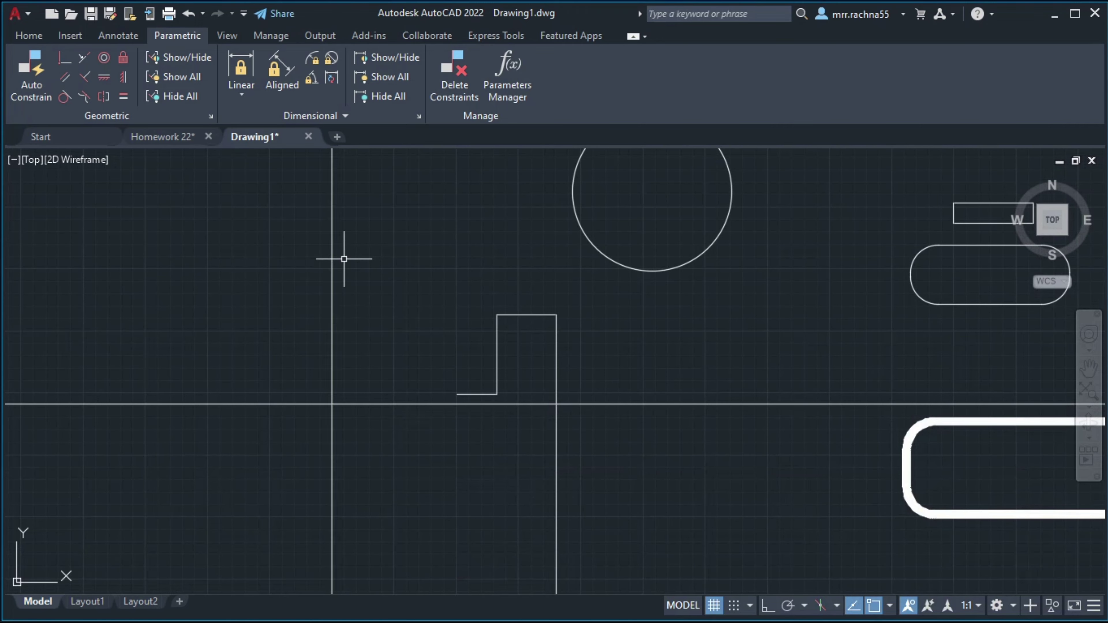
middle_click_drag(441, 482, 384, 467)
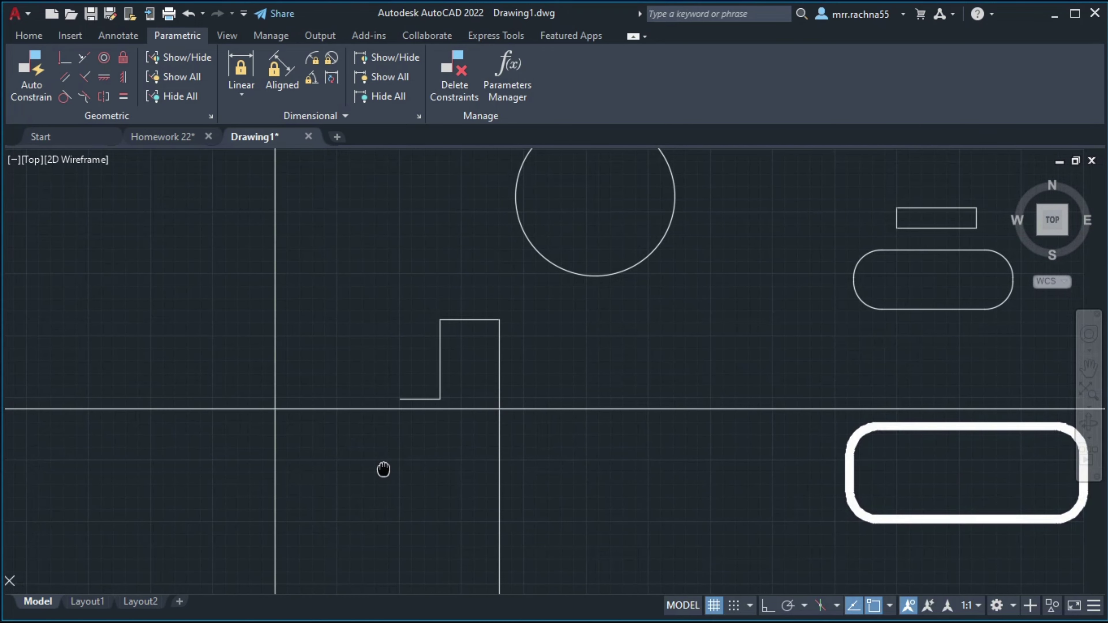
Add three vertical construction lines: left of the step outline, through the circle, right of it.
type("xl")
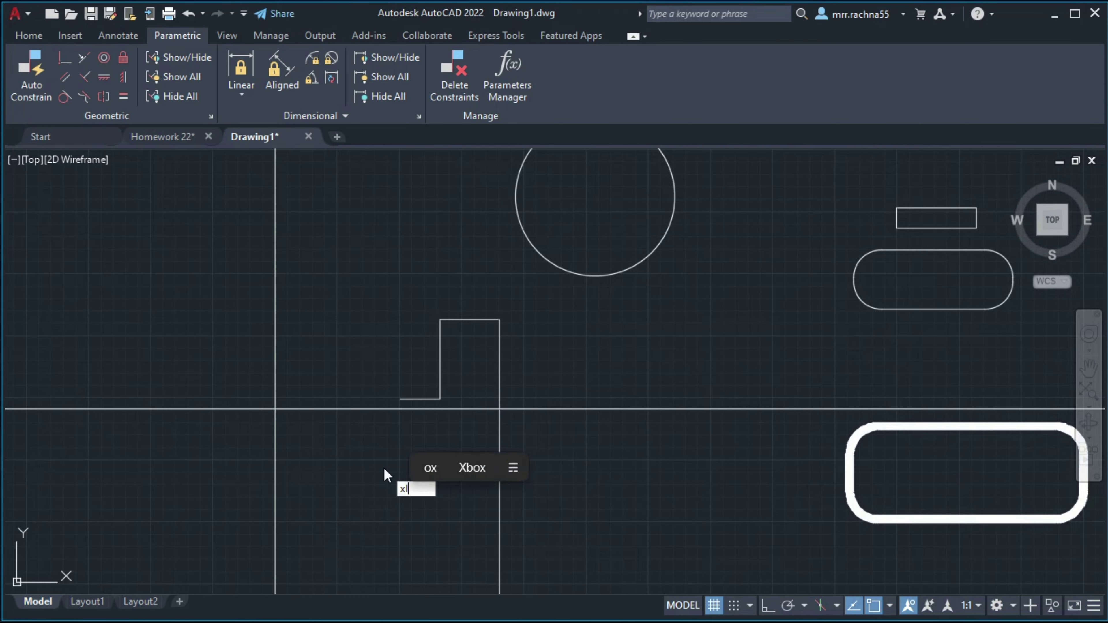
key("Return")
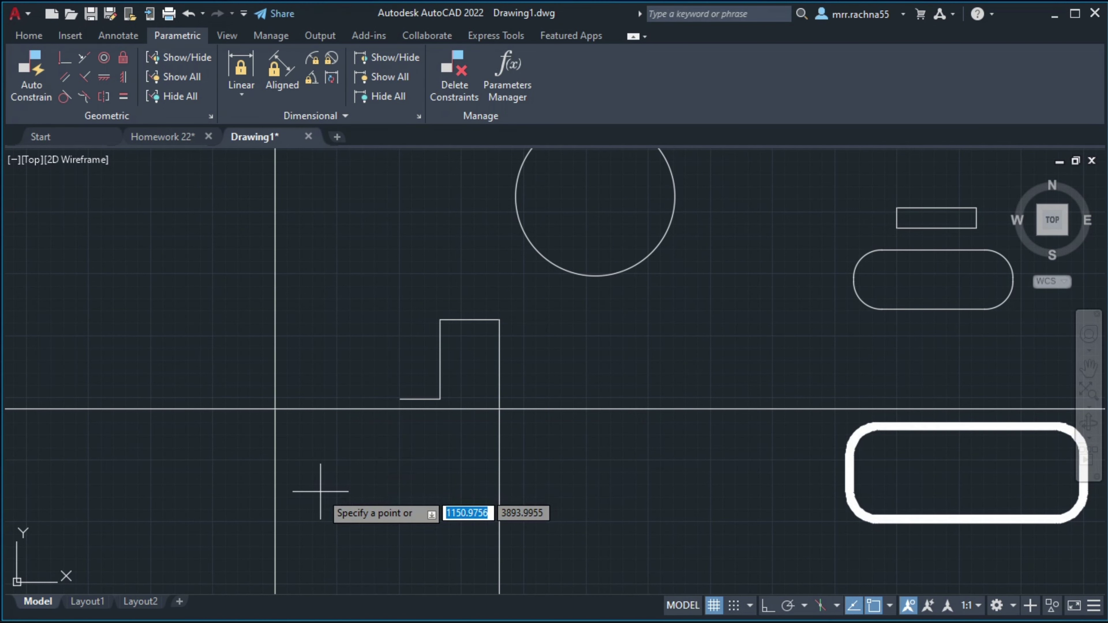
type("v")
key("Return")
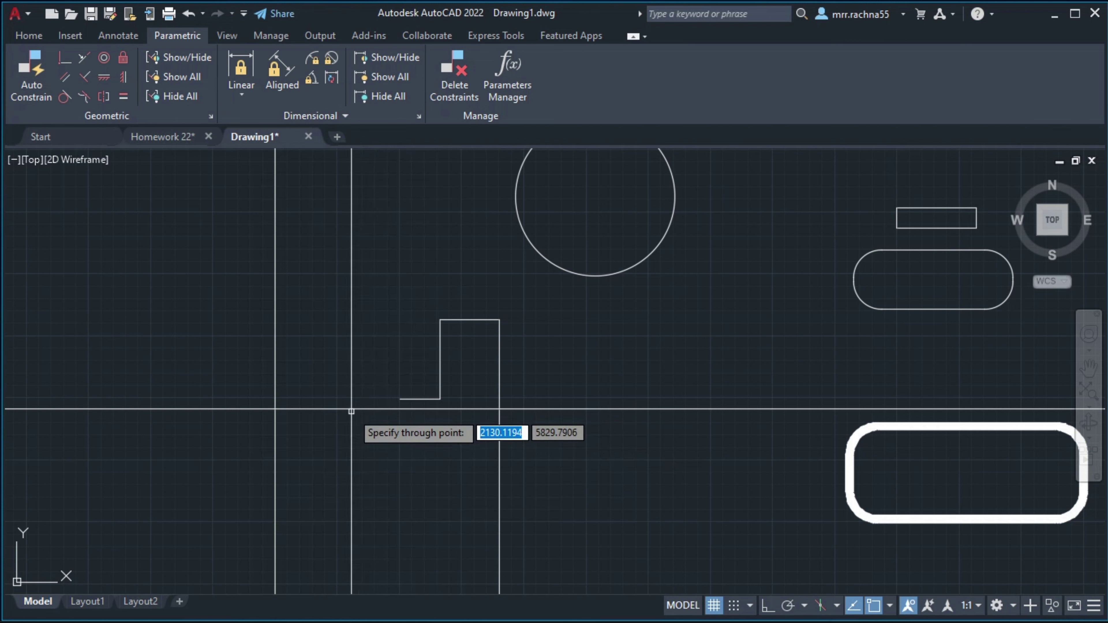
left_click(341, 409)
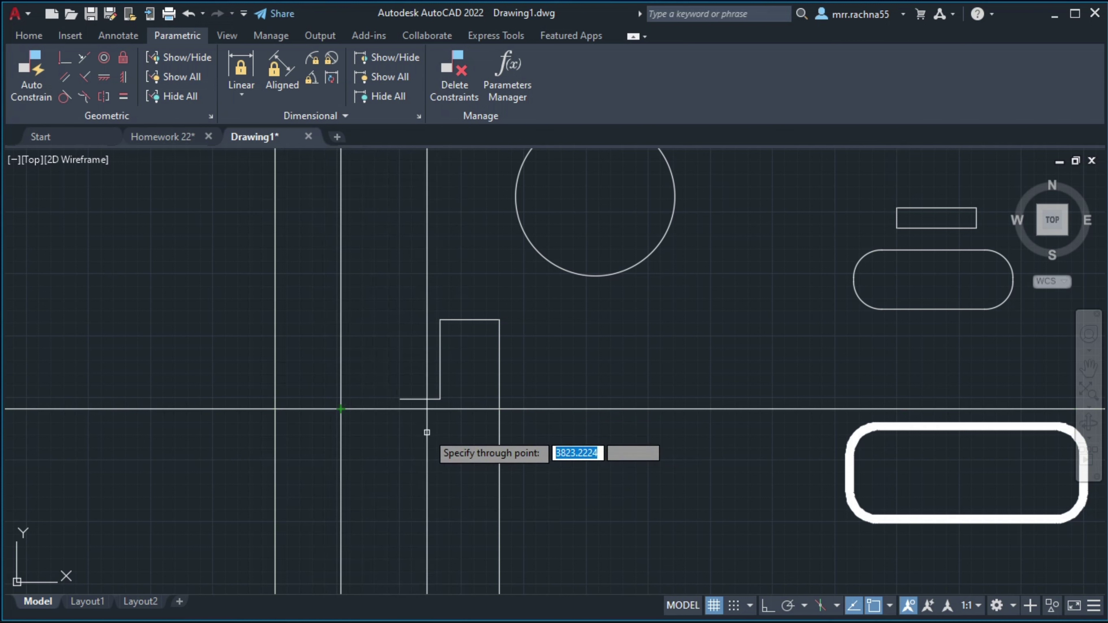
left_click(615, 409)
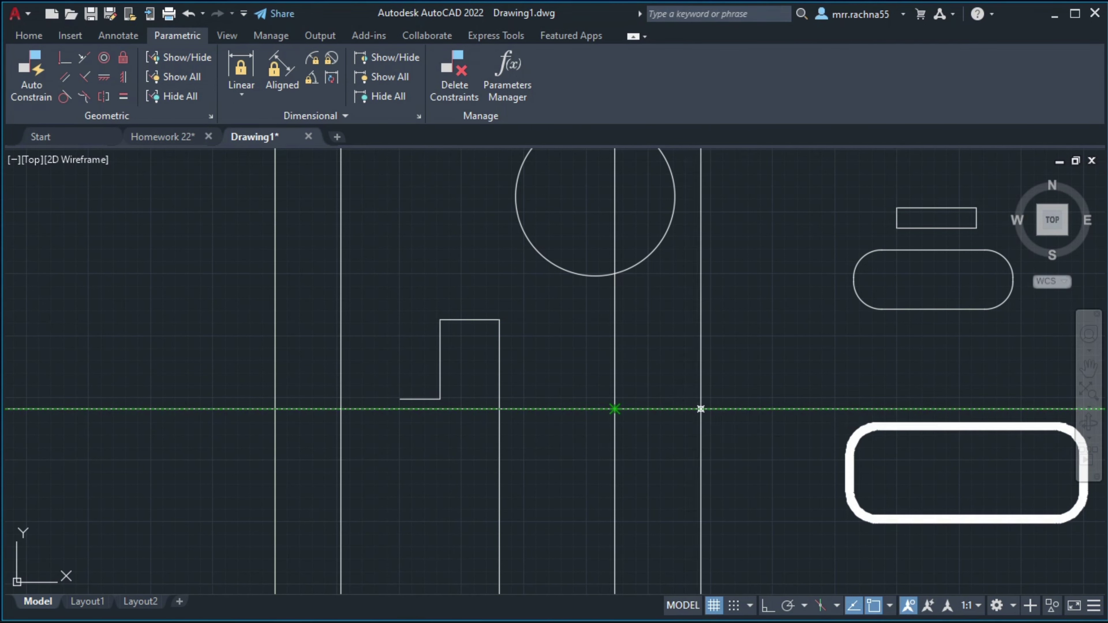
left_click(725, 409)
Zoom and pan to centre the small rectangle above the rounded slot in a close view.
scroll(725, 419, "down", 2)
scroll(571, 463, "down", 2)
scroll(569, 367, "down", 2)
scroll(570, 367, "down", 2)
scroll(477, 304, "down", 3)
middle_click_drag(478, 304, 481, 418)
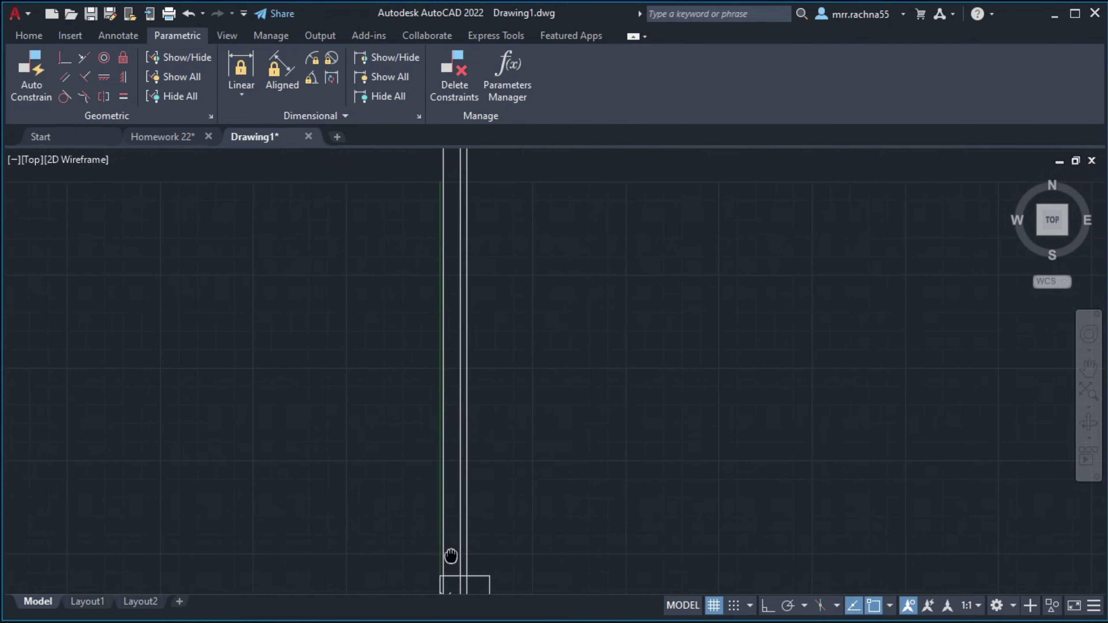
scroll(482, 419, "down", 2)
scroll(479, 396, "down", 4)
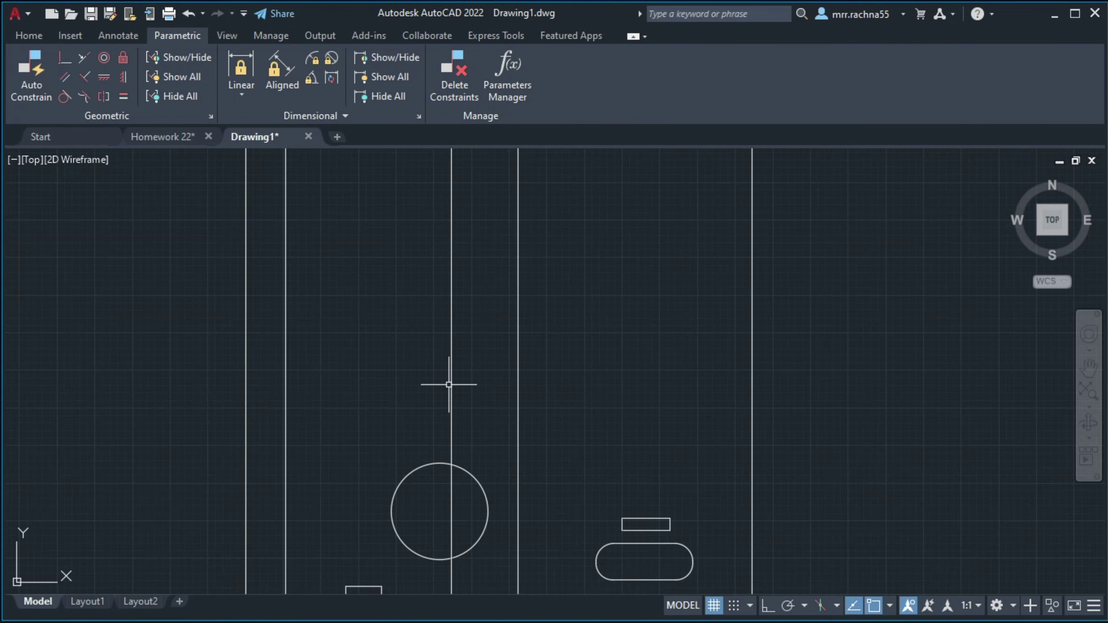
middle_click_drag(447, 378, 339, 285)
middle_click_drag(440, 344, 489, 265)
scroll(491, 263, "up", 4)
middle_click_drag(524, 322, 352, 177)
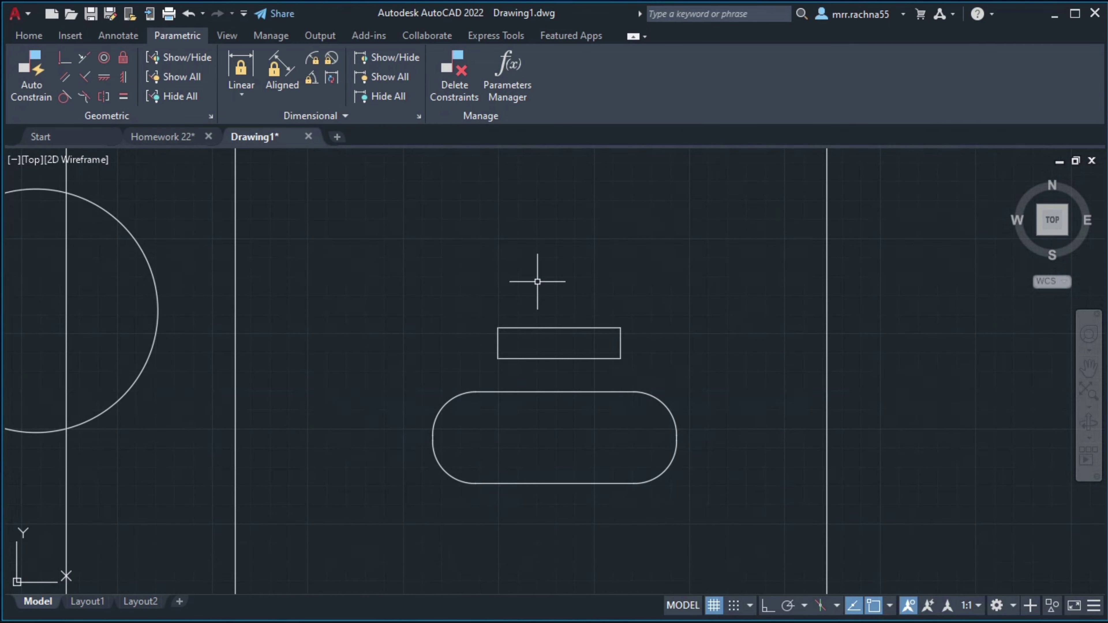
scroll(585, 330, "up", 2)
middle_click_drag(564, 292, 546, 325)
scroll(555, 384, "up", 2)
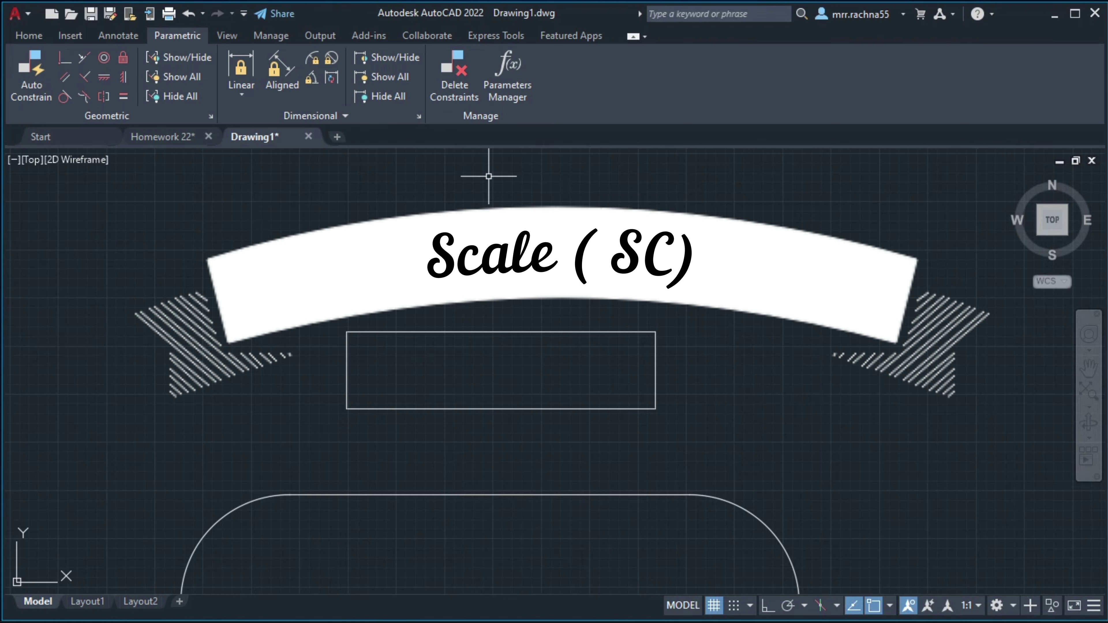
Scale the rectangle down to about two-thirds size, anchored at its top-right corner.
scroll(439, 349, "up", 2)
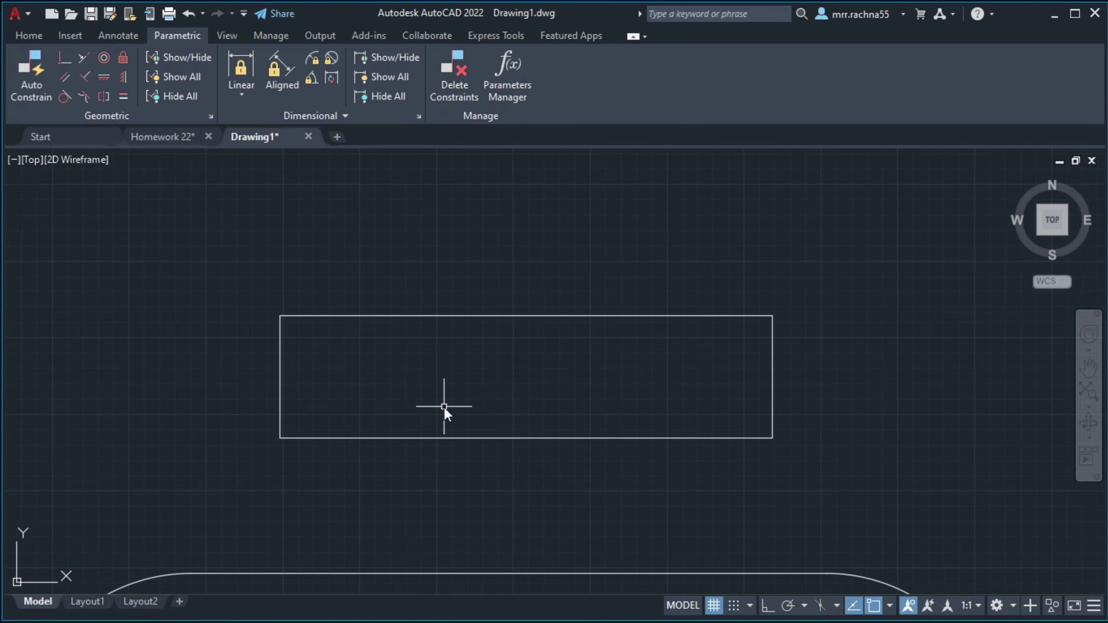
type("s")
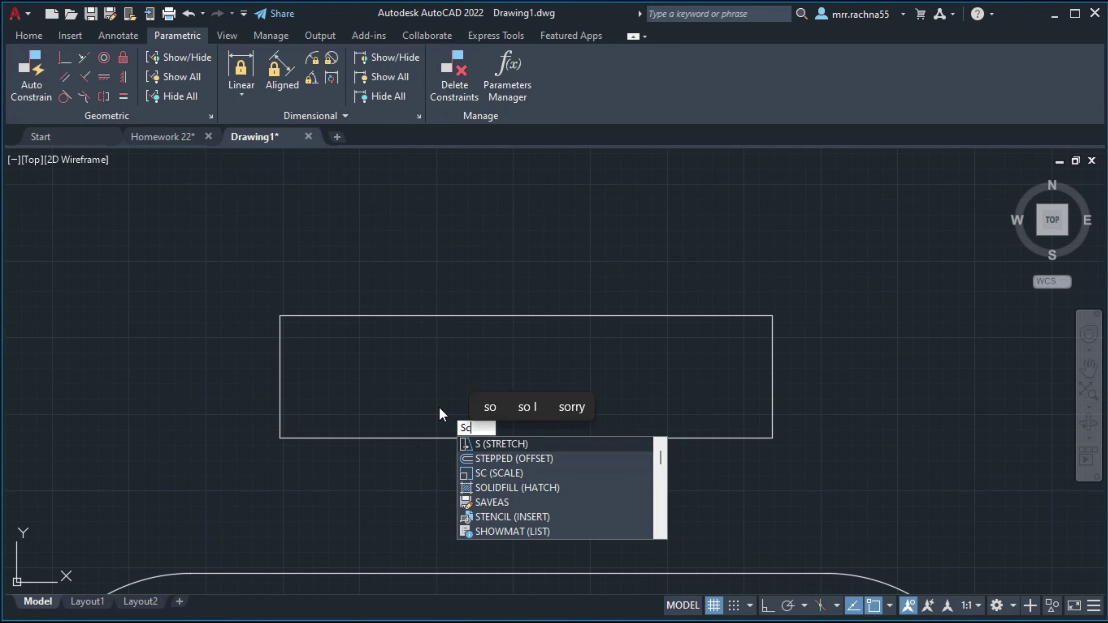
type("c")
key("Return")
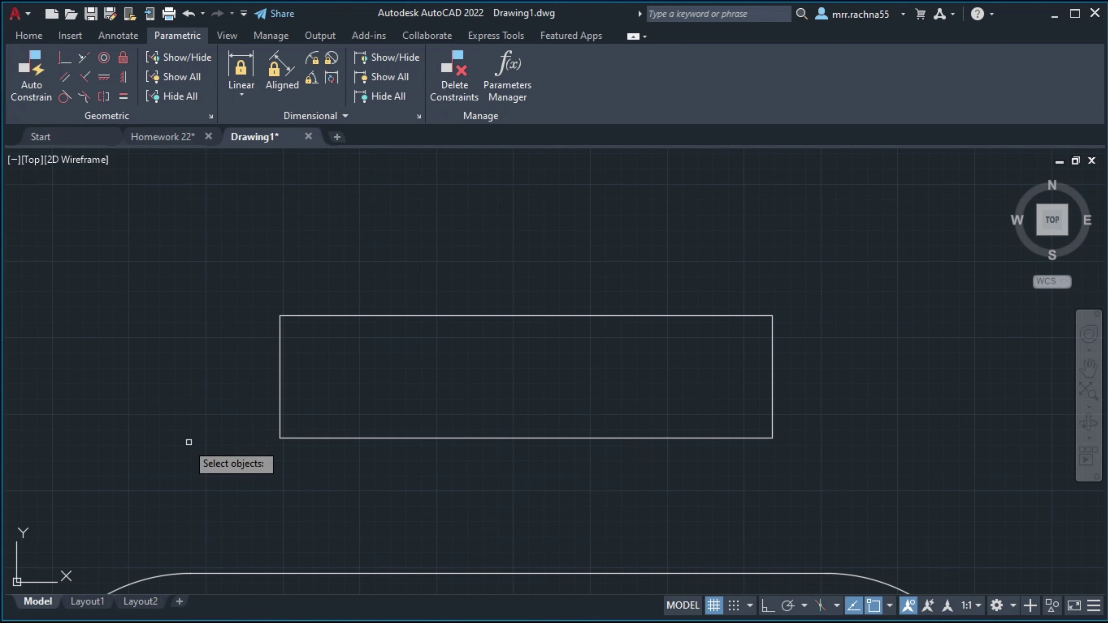
mouse_move(233, 260)
left_mouse_down()
mouse_move(362, 520)
mouse_move(775, 268)
left_mouse_up()
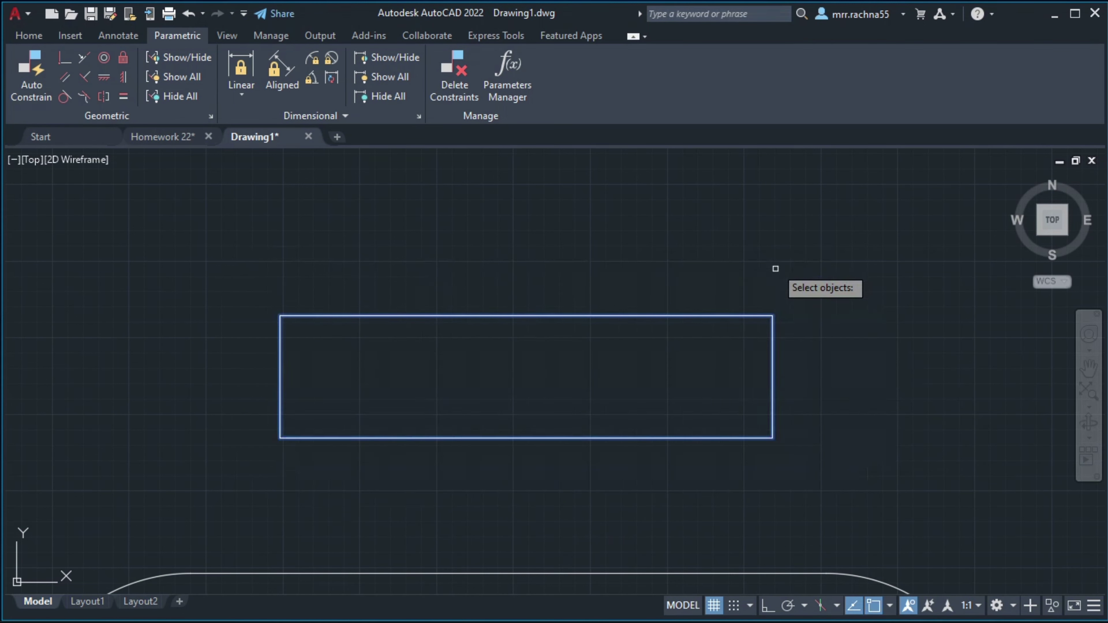
key("Return")
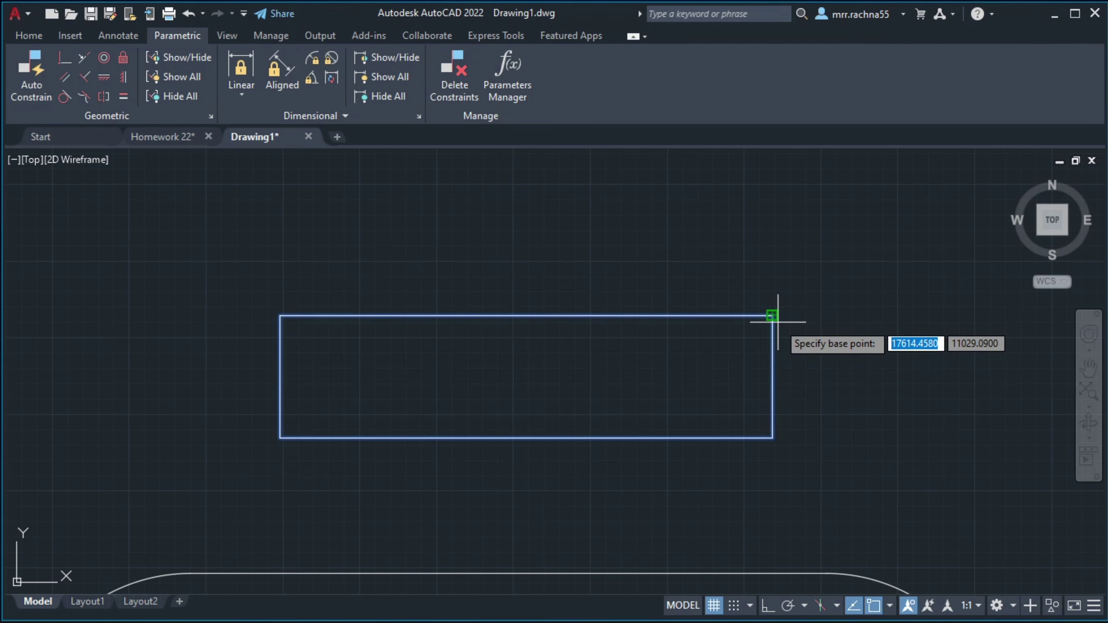
left_click(772, 315)
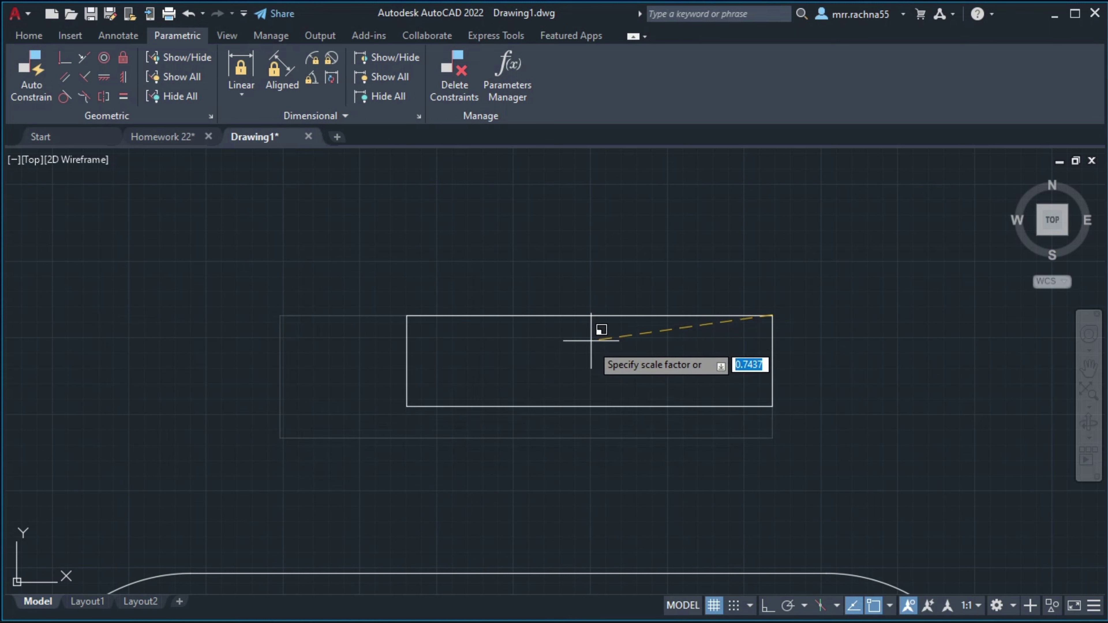
left_click(618, 367)
middle_click_drag(655, 350, 527, 331)
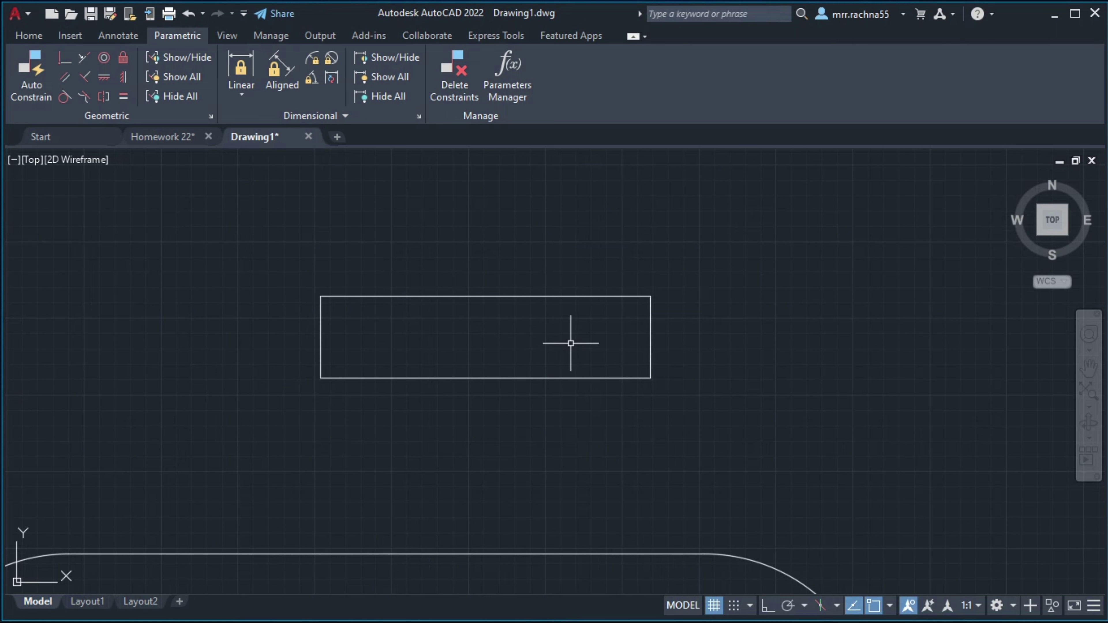
type("sc")
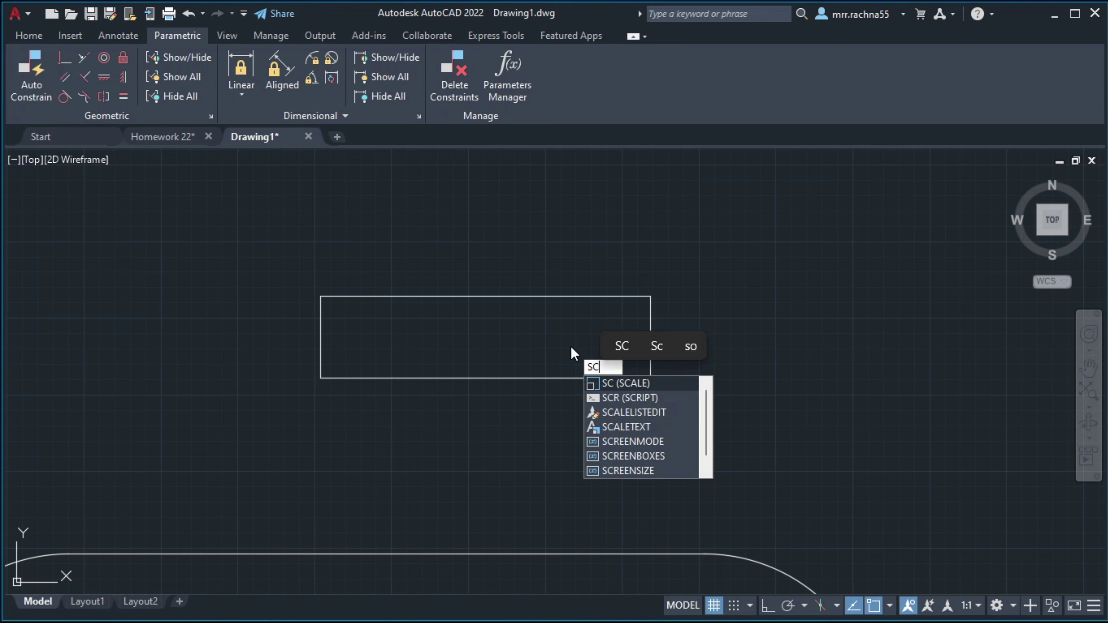
Scale the rectangle by a factor of 2 from its top-right corner.
key("Return")
left_click_drag(265, 235, 695, 240)
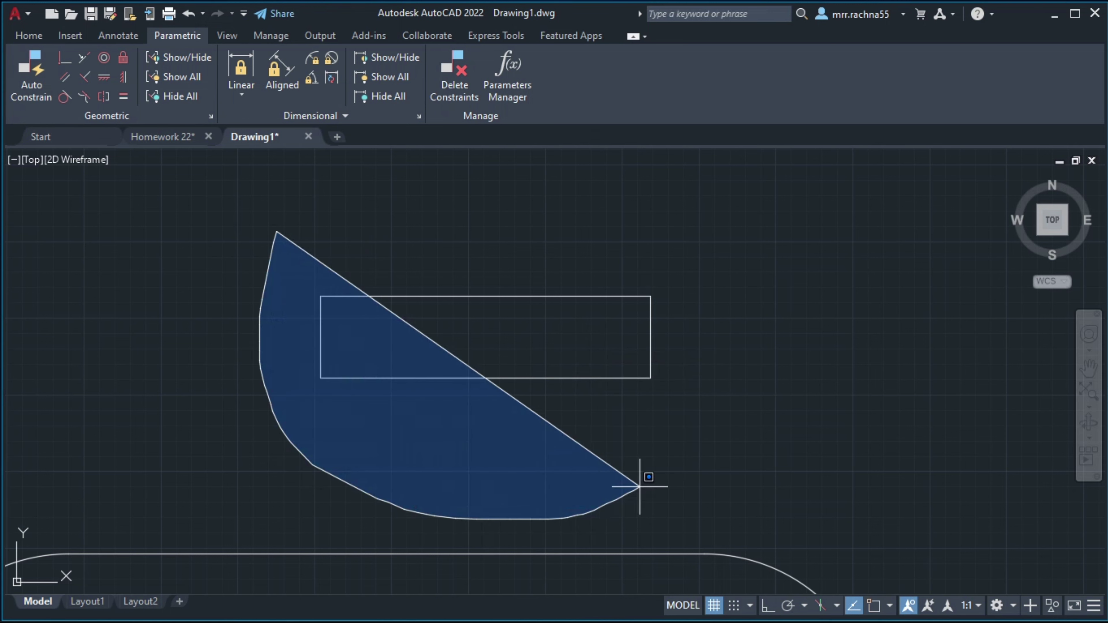
key("Return")
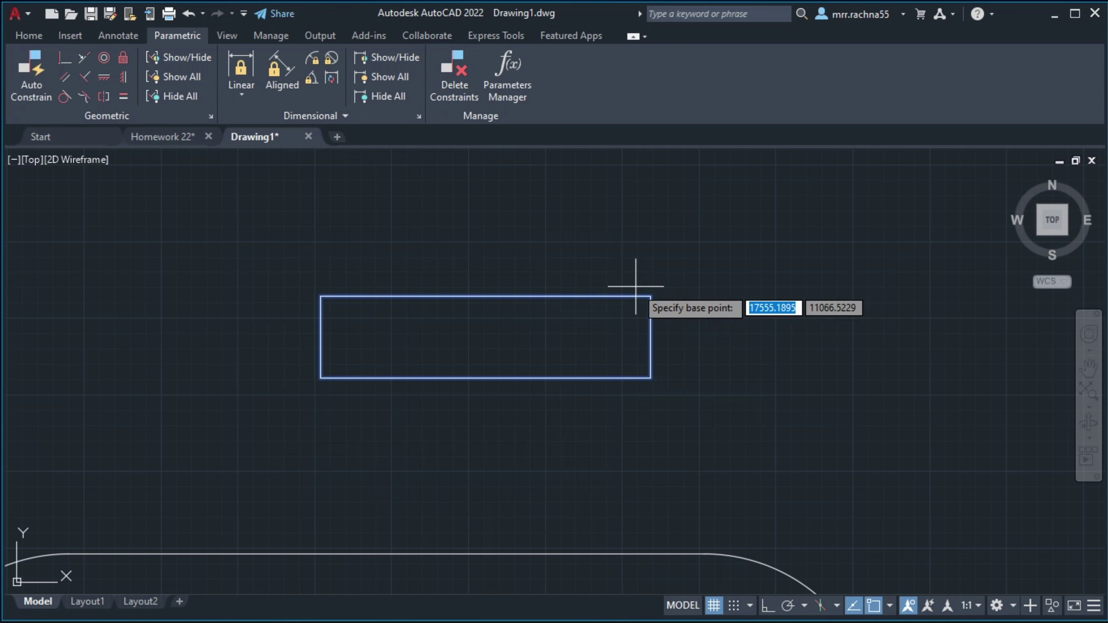
left_click(649, 297)
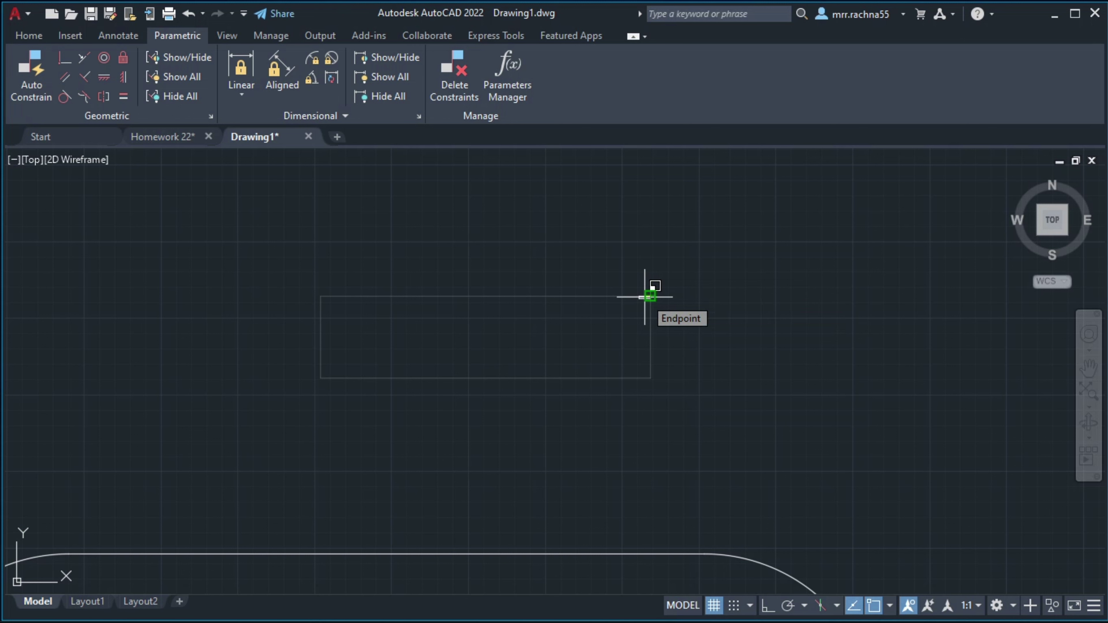
type("2")
key("Return")
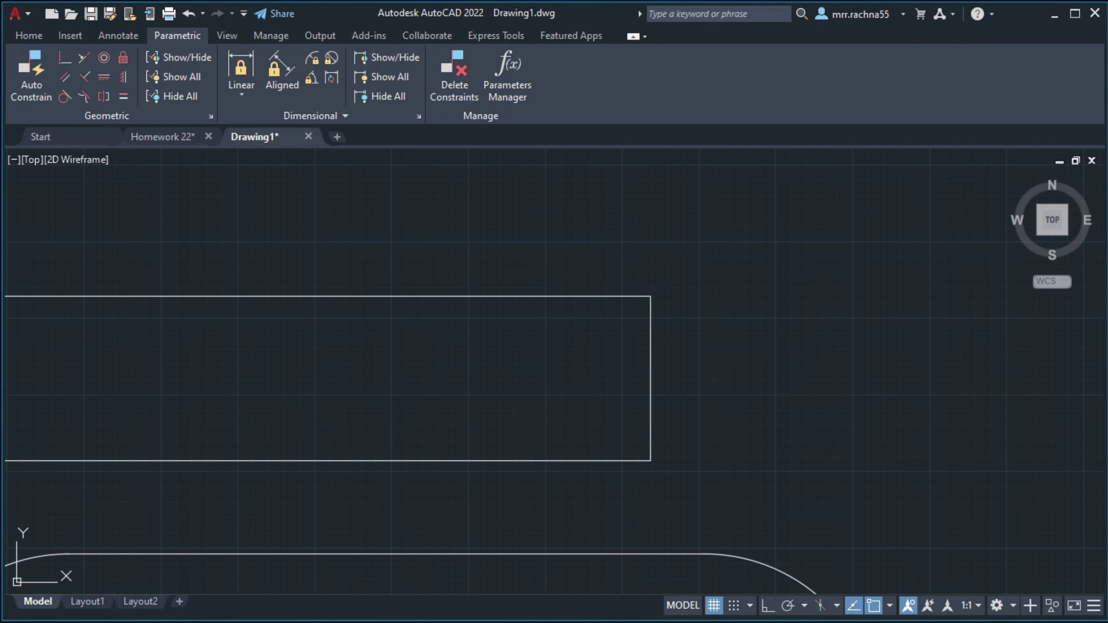
scroll(478, 339, "down", 2)
middle_click_drag(477, 340, 731, 266)
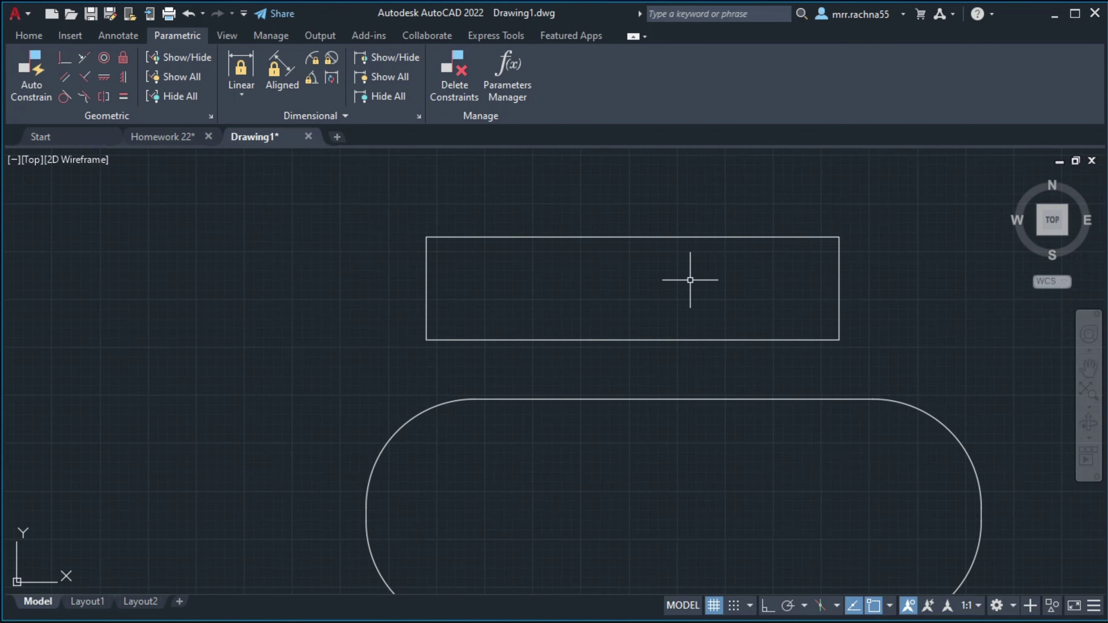
scroll(685, 288, "up", 2)
middle_click_drag(551, 244, 564, 290)
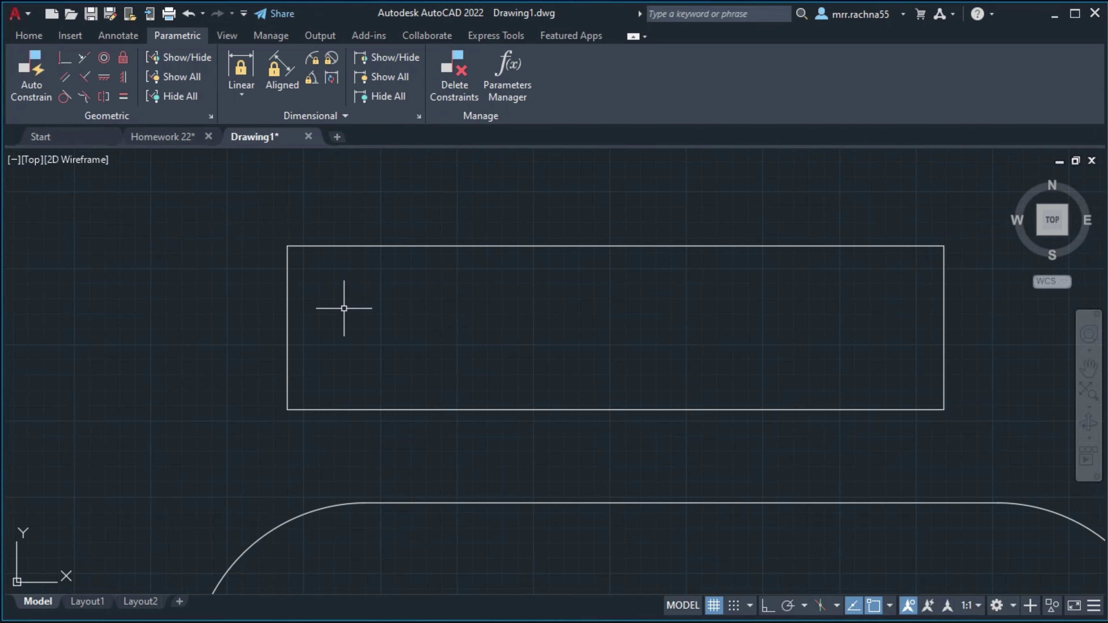
Scale the rectangle by 0.1 from its top-right corner, leaving it very small.
type("sc")
key("Return")
left_click_drag(223, 206, 967, 215)
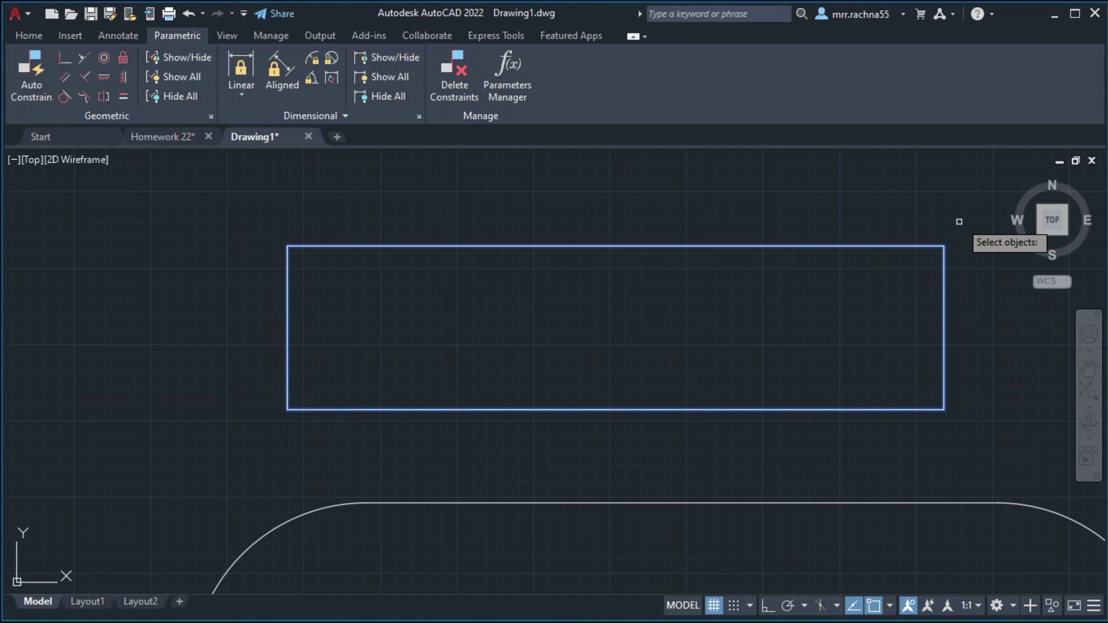
key("Return")
left_click(943, 247)
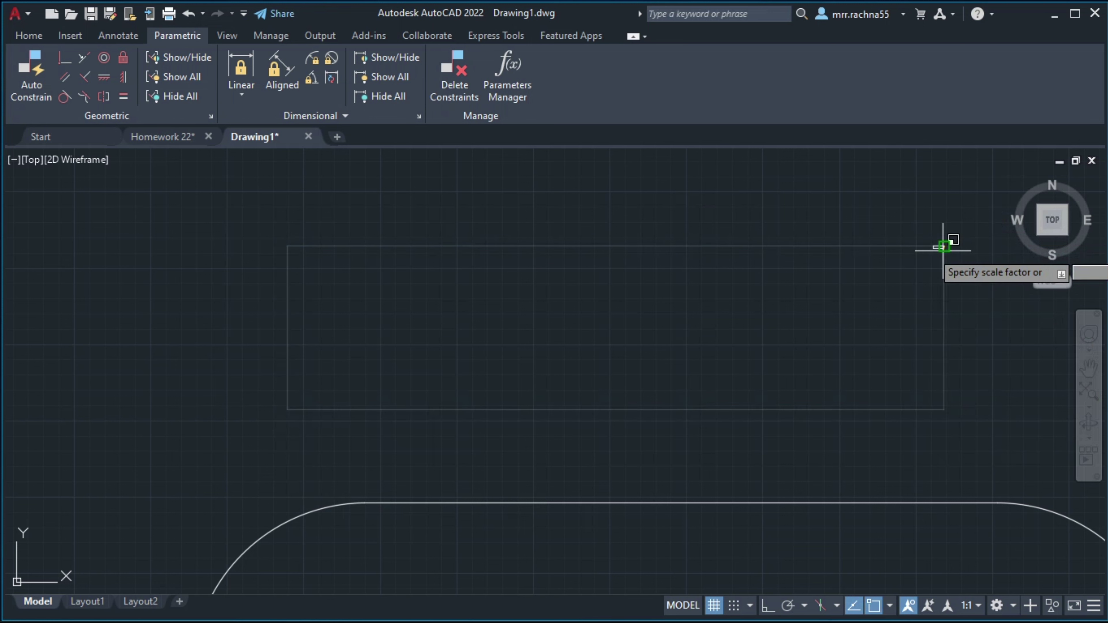
left_click(943, 247)
type("0.1")
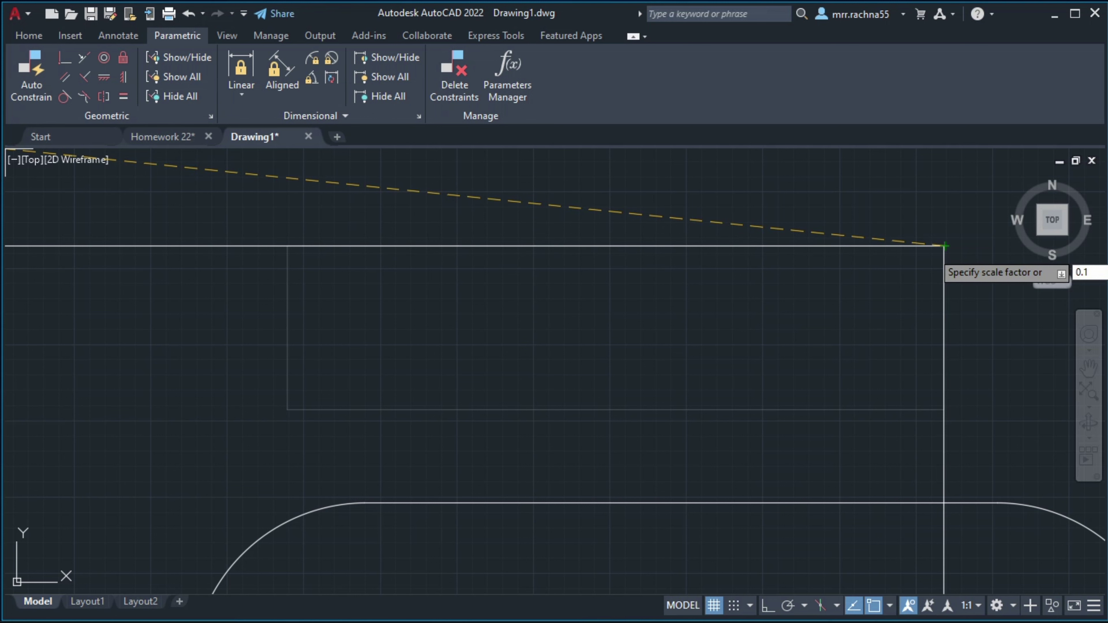
key("Return")
scroll(903, 358, "down", 2)
middle_click_drag(903, 359, 655, 450)
scroll(655, 450, "up", 4)
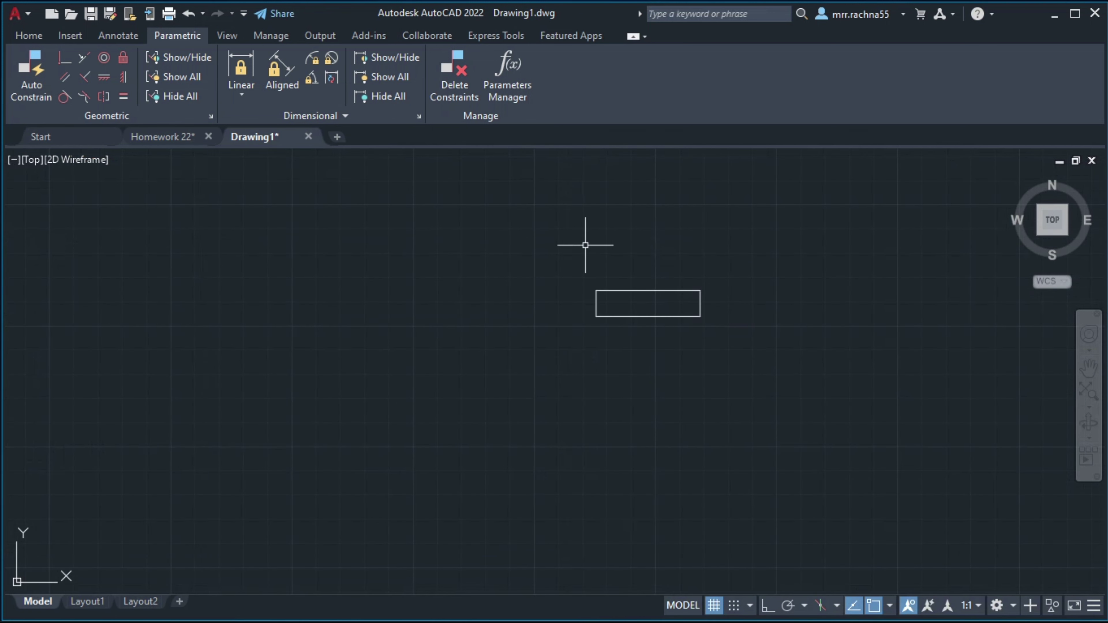
Zoom out and pan to show the tiny rectangle above the slot, circle and construction lines.
scroll(680, 349, "up", 2)
scroll(680, 349, "up", 2)
middle_click_drag(680, 351, 677, 421)
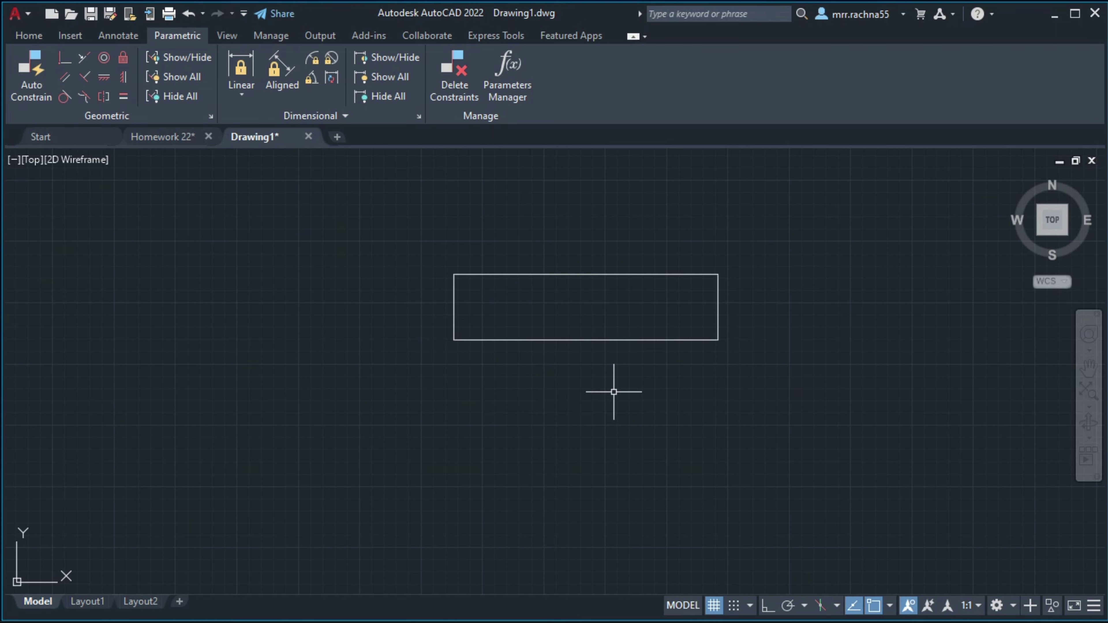
scroll(620, 387, "down", 2)
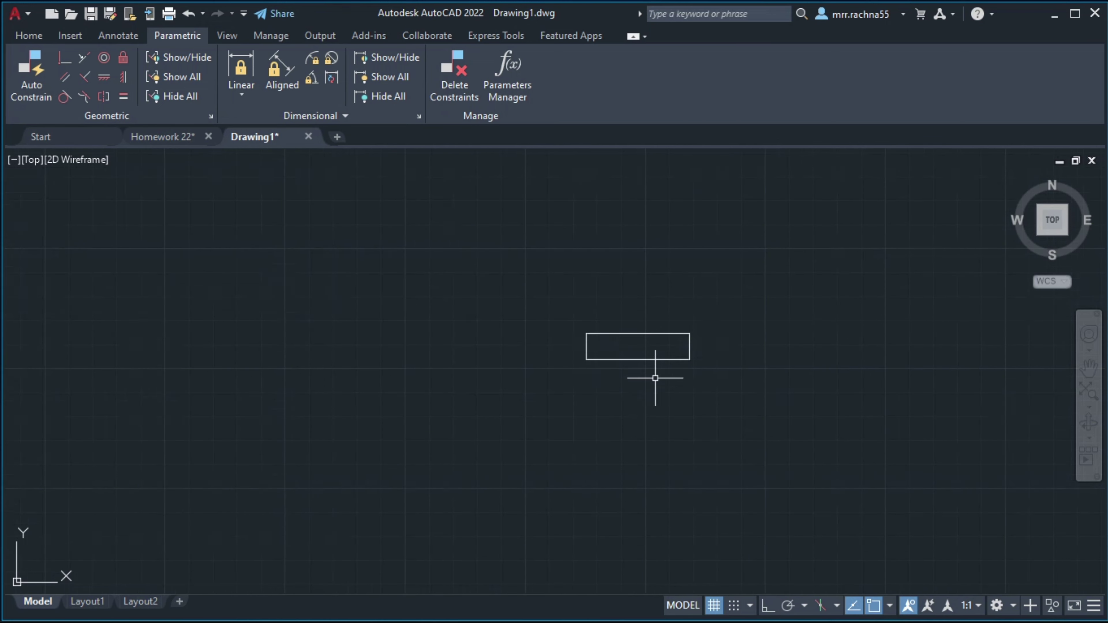
scroll(566, 371, "down", 5)
middle_click_drag(566, 371, 573, 382)
middle_click_drag(415, 407, 527, 282)
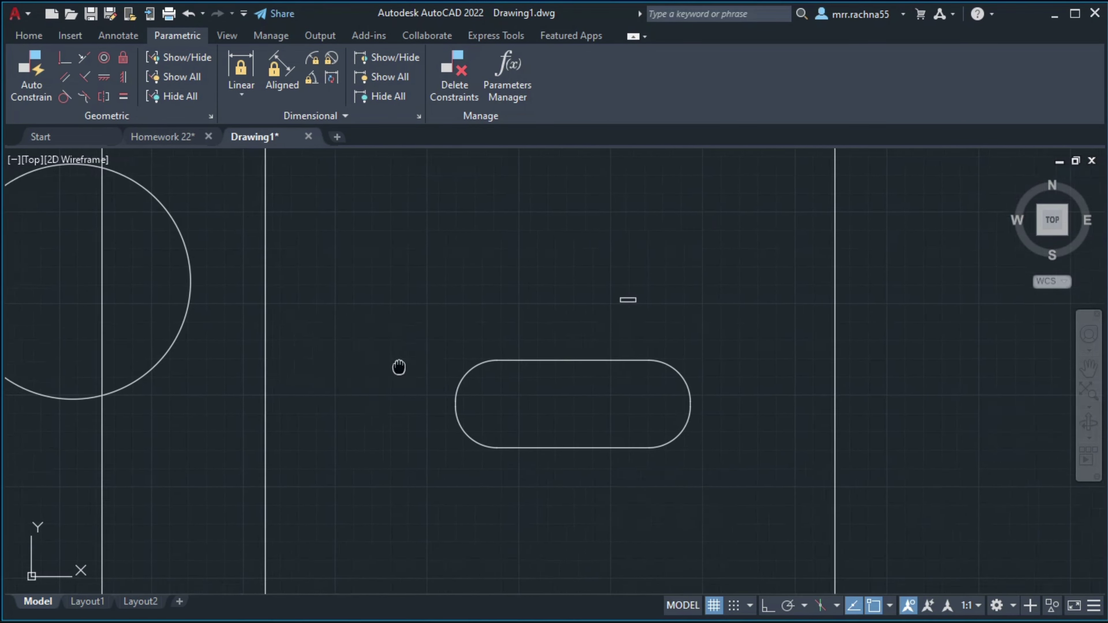
middle_click_drag(549, 356, 353, 355)
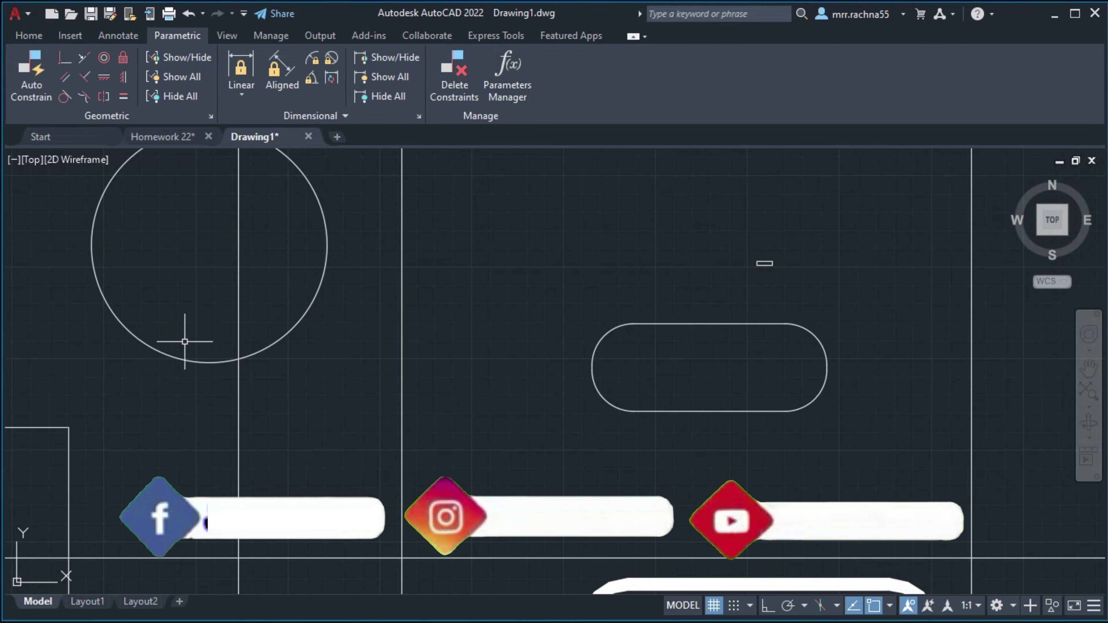
middle_click_drag(82, 317, 387, 328)
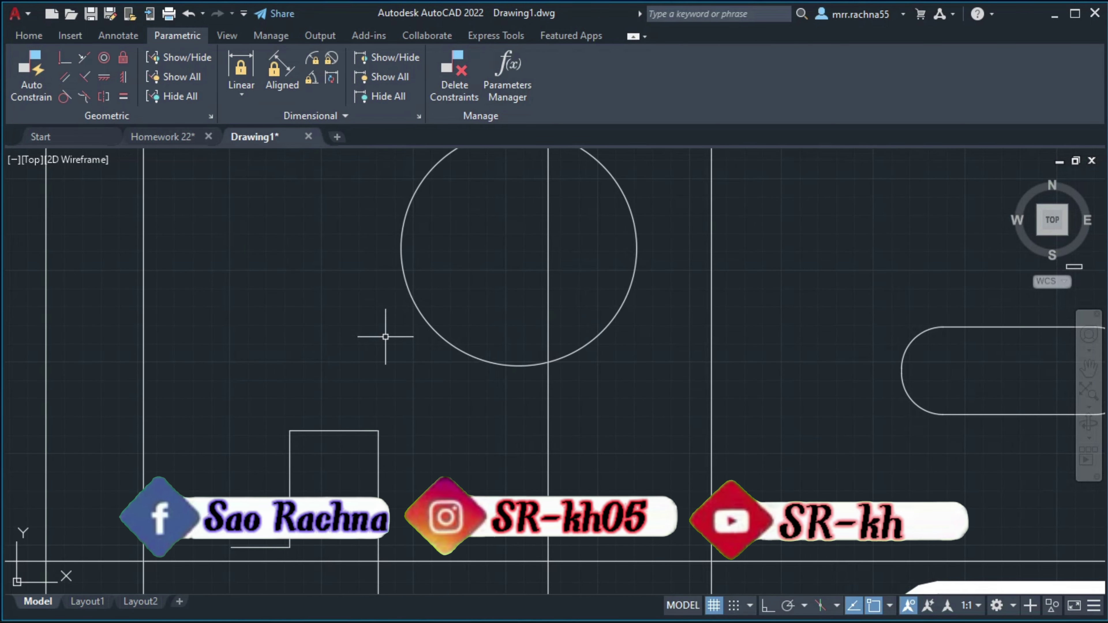